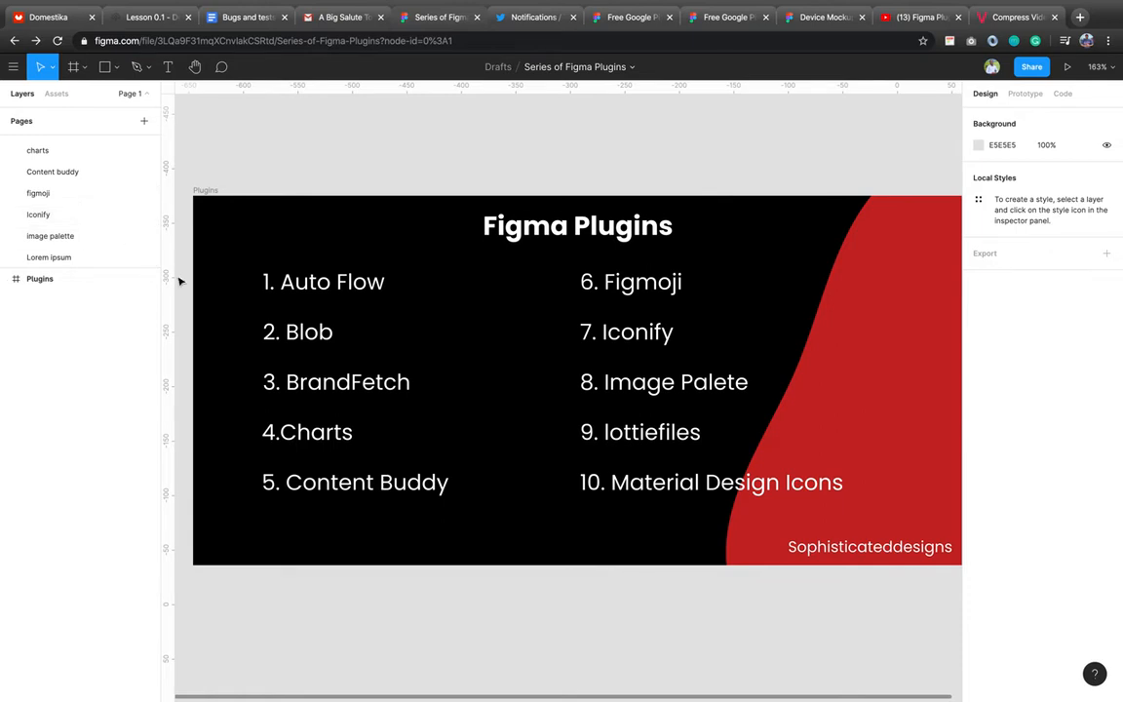
Open the image palette page and pan across the iPhone frames and palettes.
left_click(76, 237)
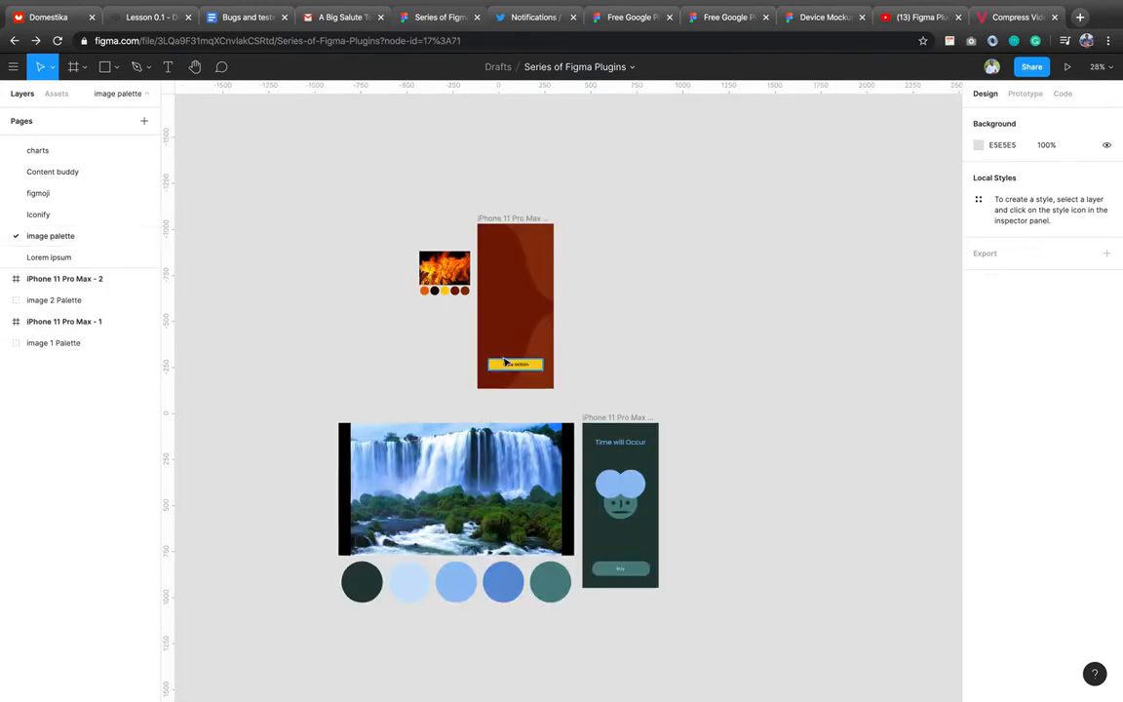
scroll(575, 451, "right", 5)
scroll(575, 452, "down", 3)
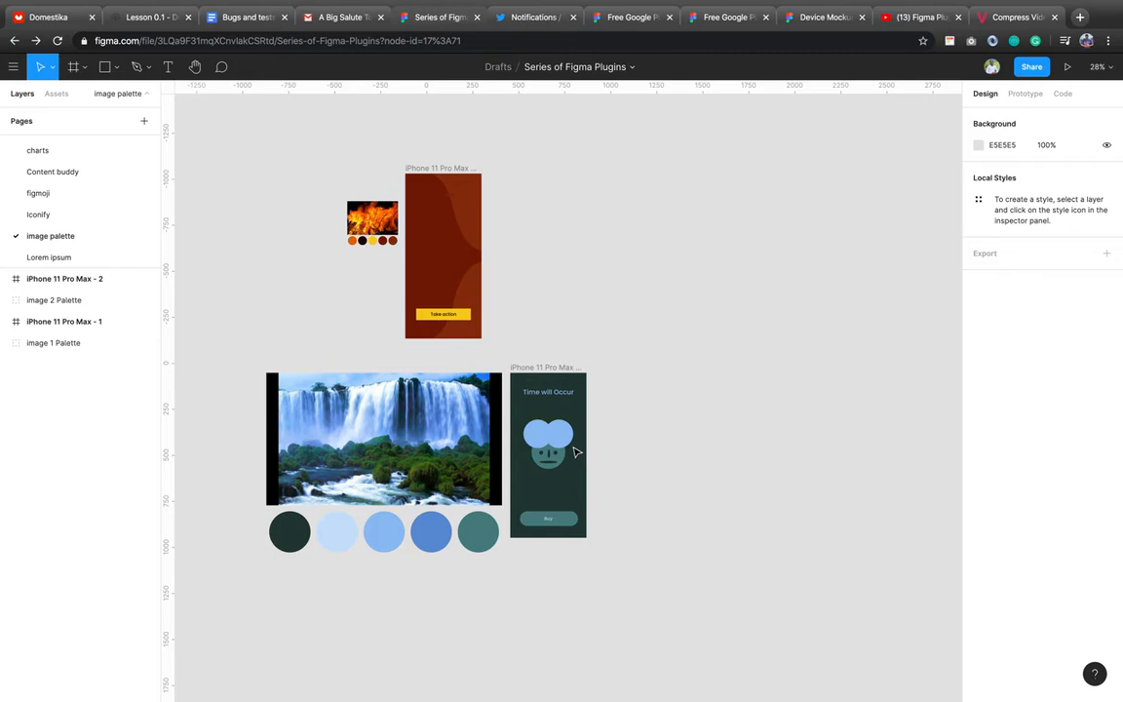
scroll(507, 385, "right", 2)
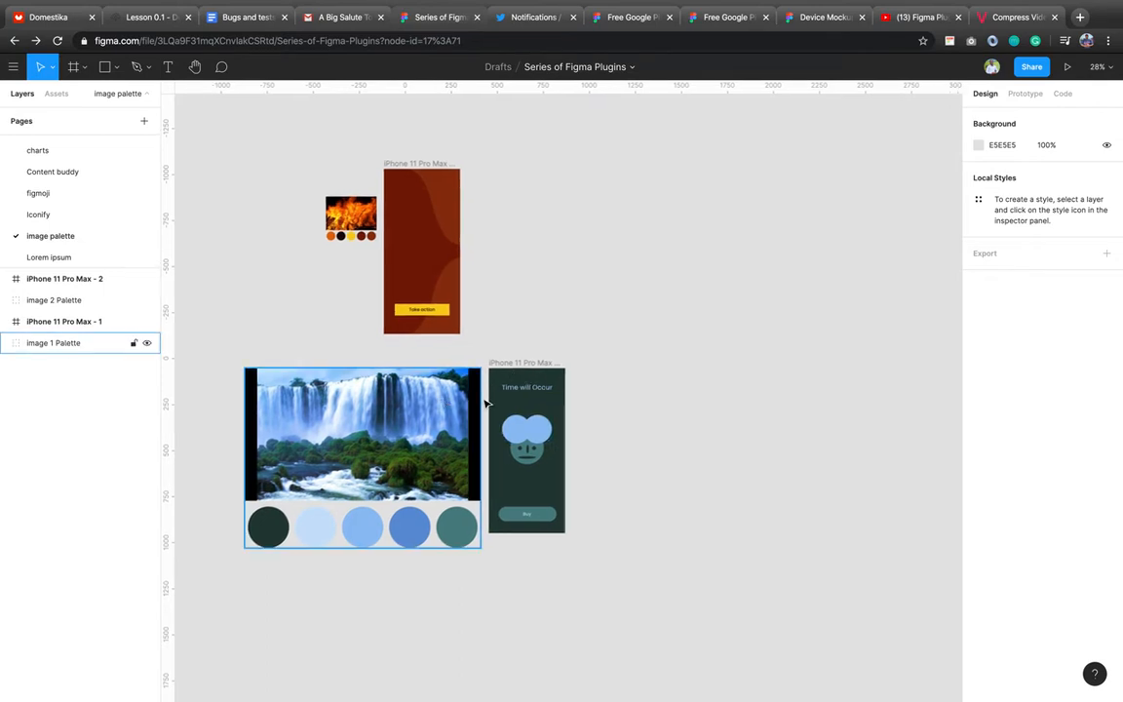
scroll(485, 403, "right", 2)
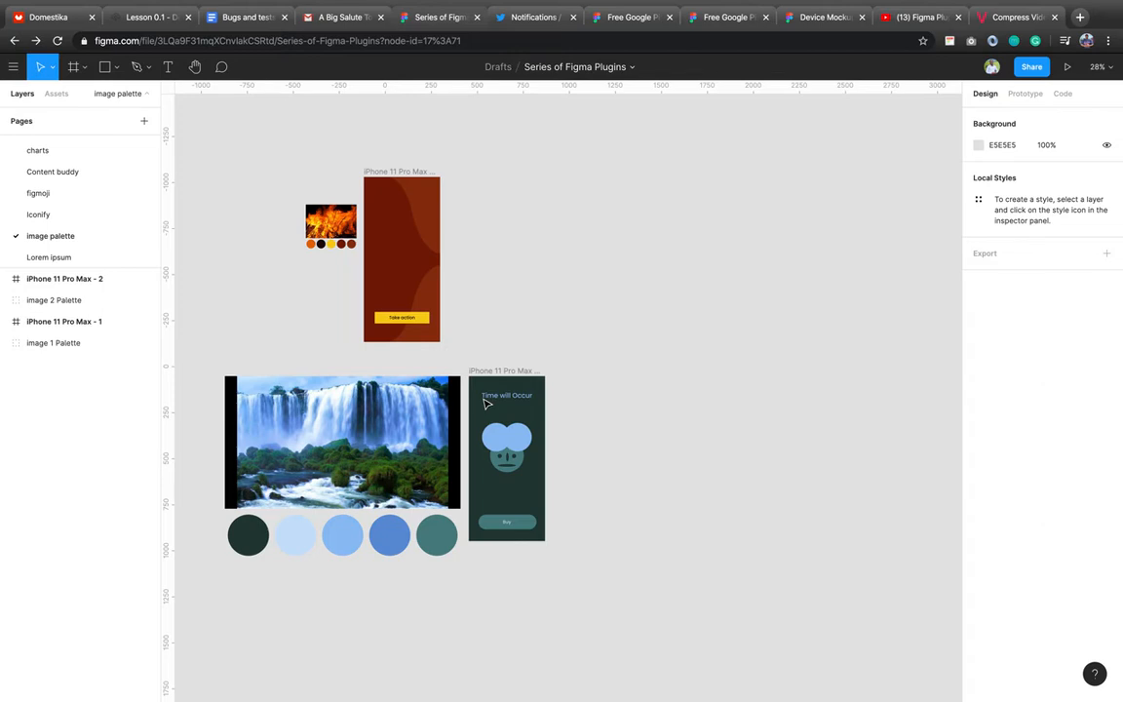
Select the waterfall image with its palette and pan around the fire and waterfall designs.
left_click(341, 429)
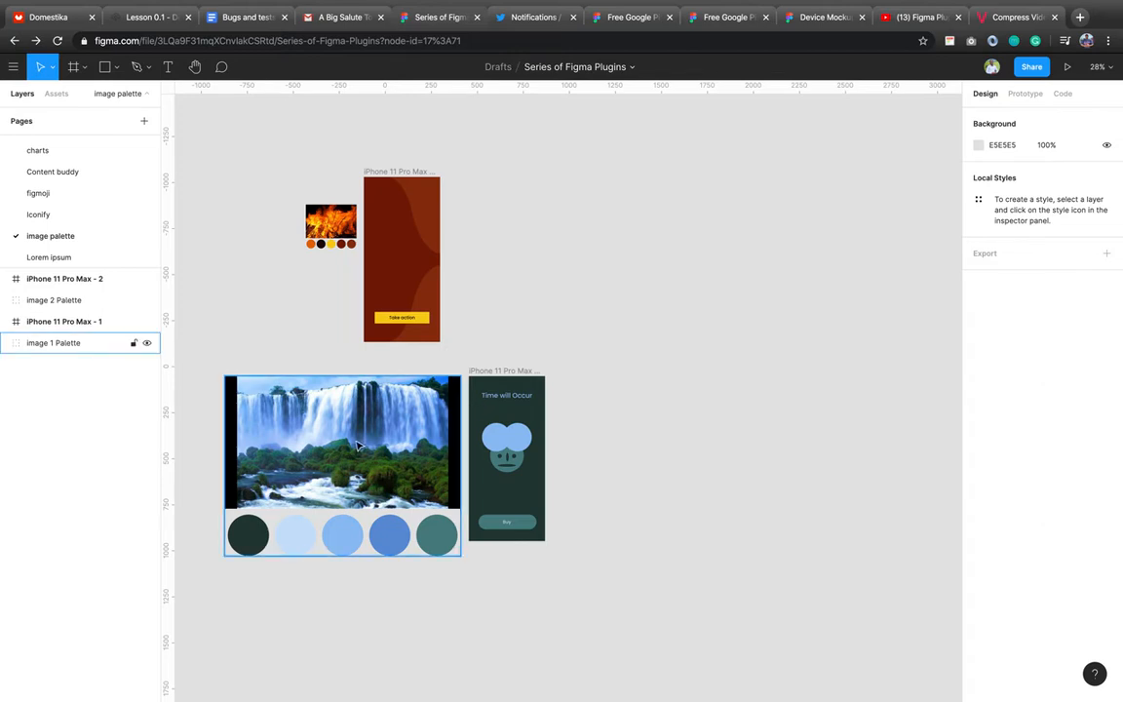
scroll(357, 445, "up", 5)
scroll(357, 445, "up", 2)
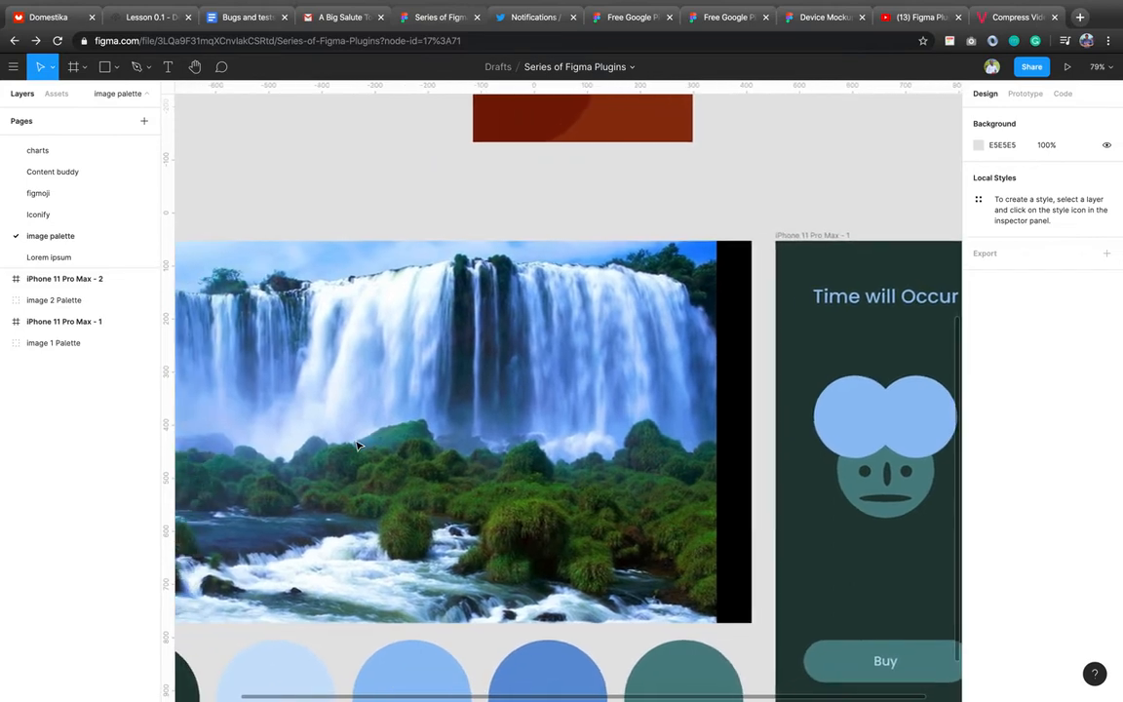
scroll(357, 447, "down", 4)
scroll(357, 448, "down", 2)
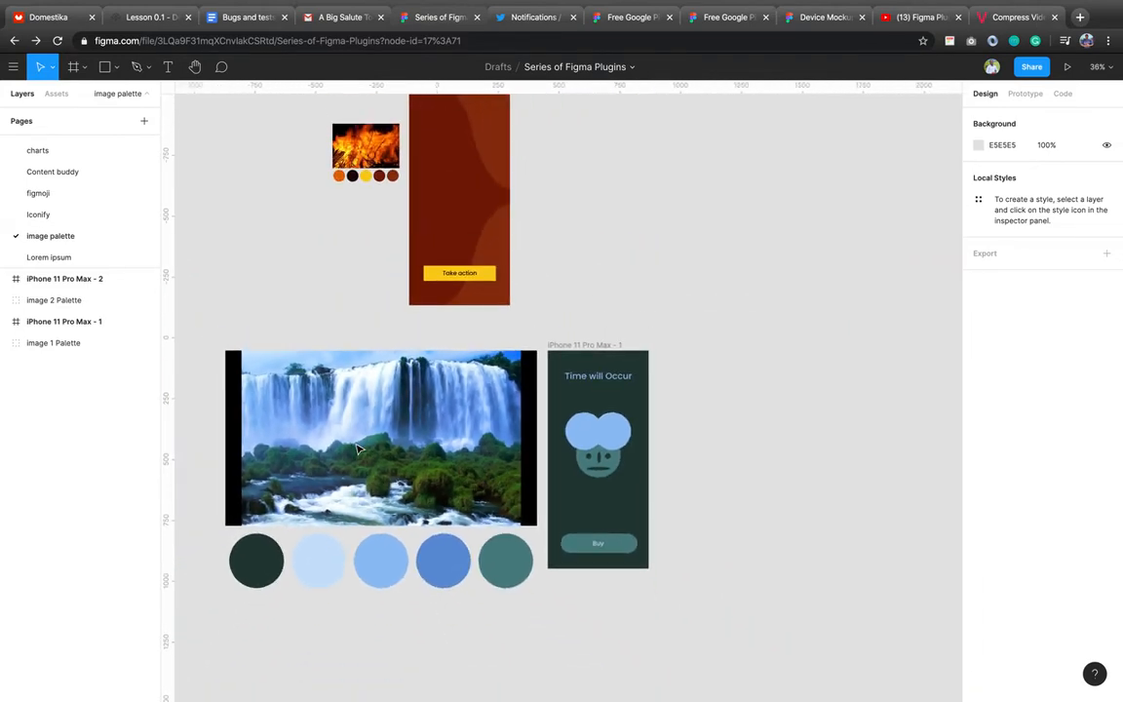
scroll(357, 449, "right", 2)
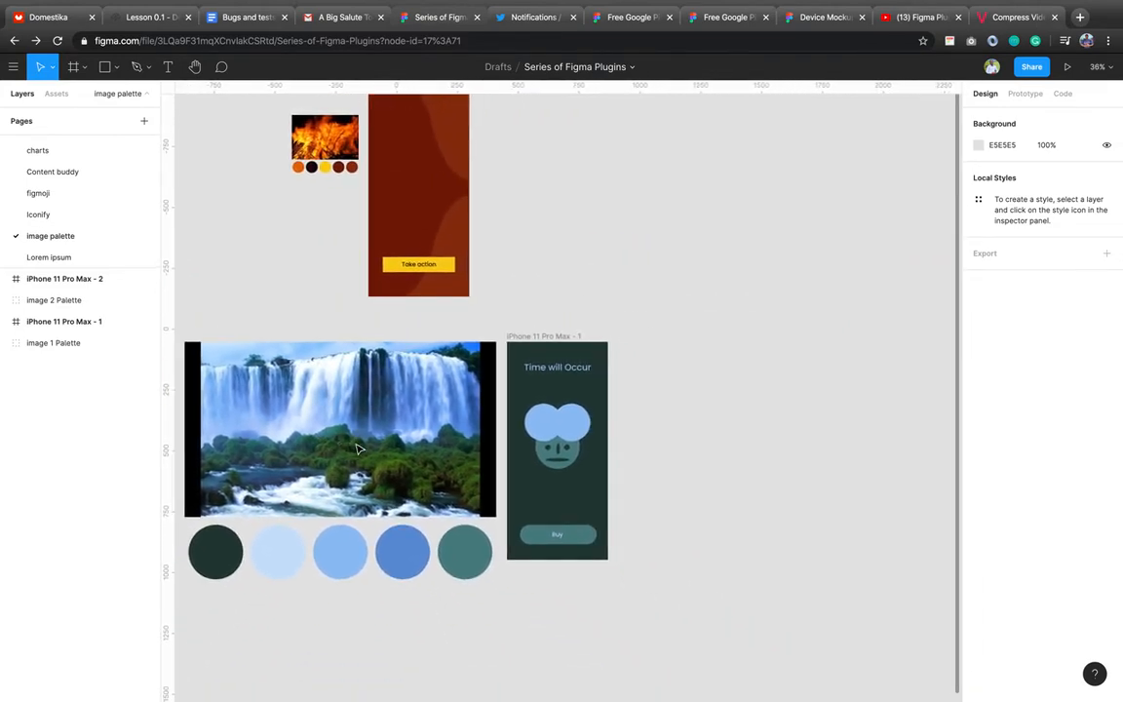
scroll(431, 290, "right", 2)
scroll(431, 290, "up", 1)
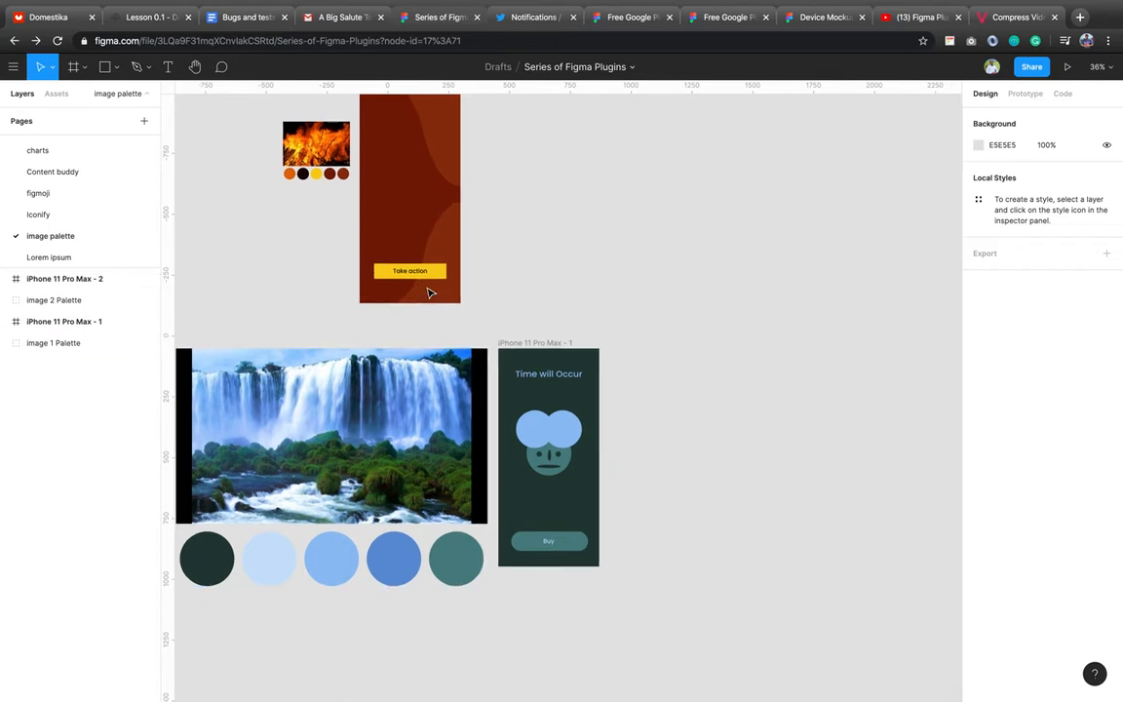
scroll(431, 290, "right", 1)
scroll(431, 290, "up", 1)
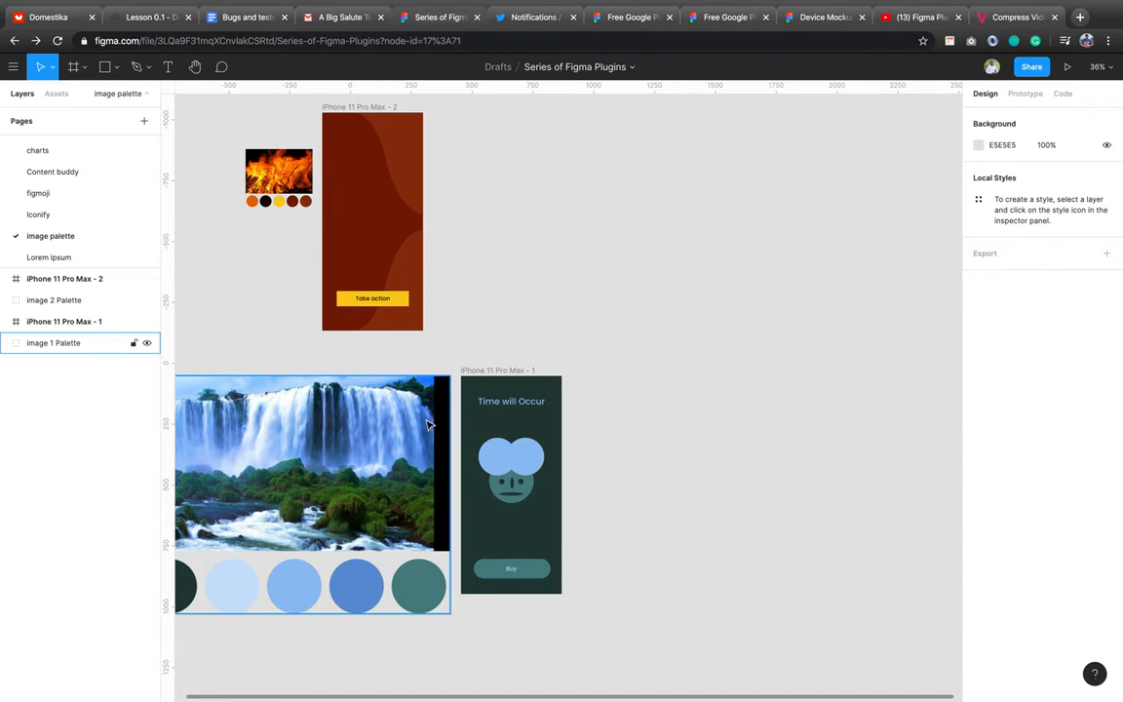
scroll(487, 399, "right", 3)
scroll(488, 399, "up", 2)
scroll(490, 403, "right", 3)
scroll(489, 404, "up", 2)
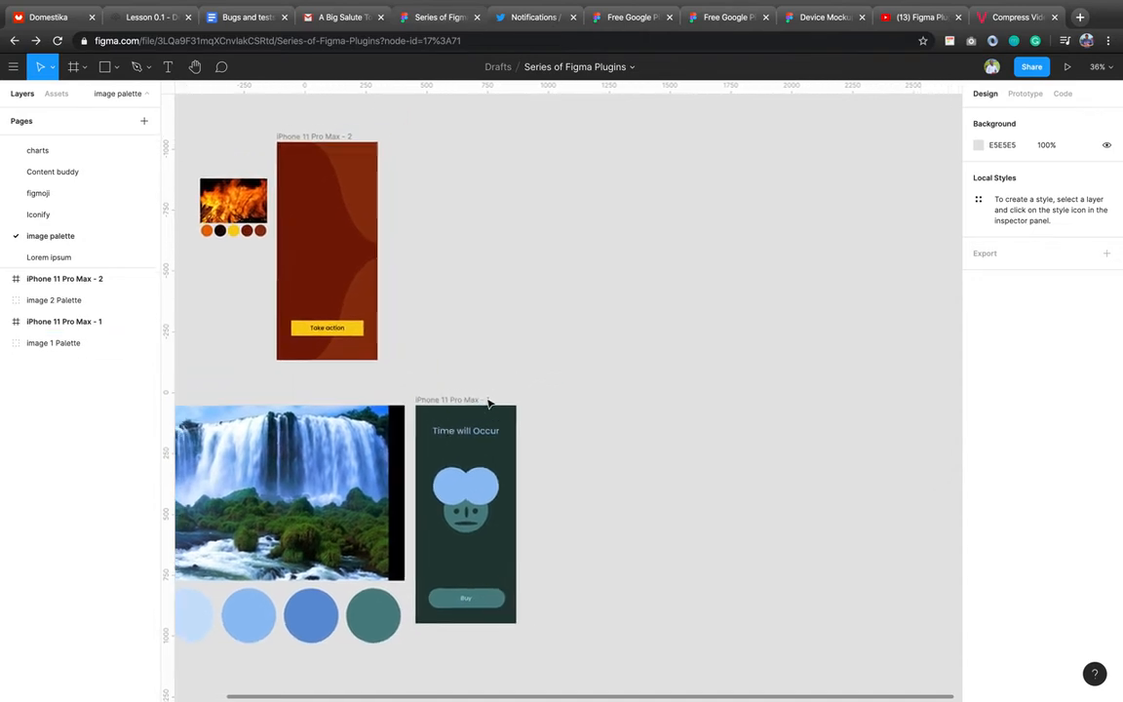
scroll(489, 404, "right", 2)
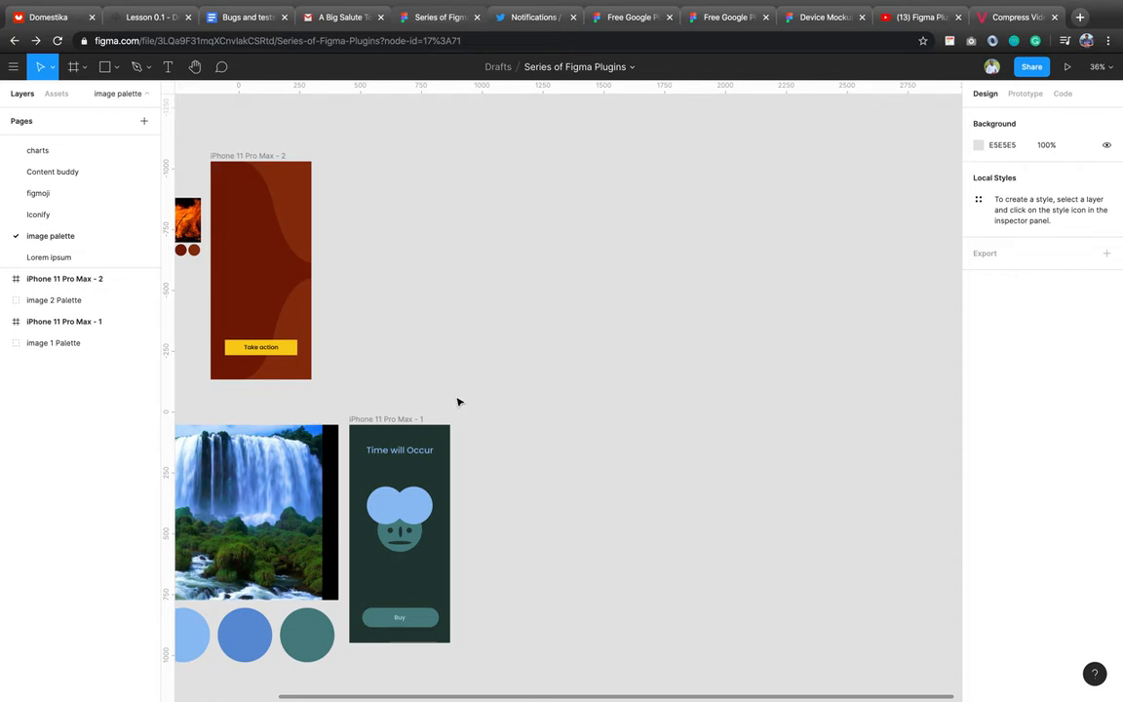
scroll(458, 402, "right", 3)
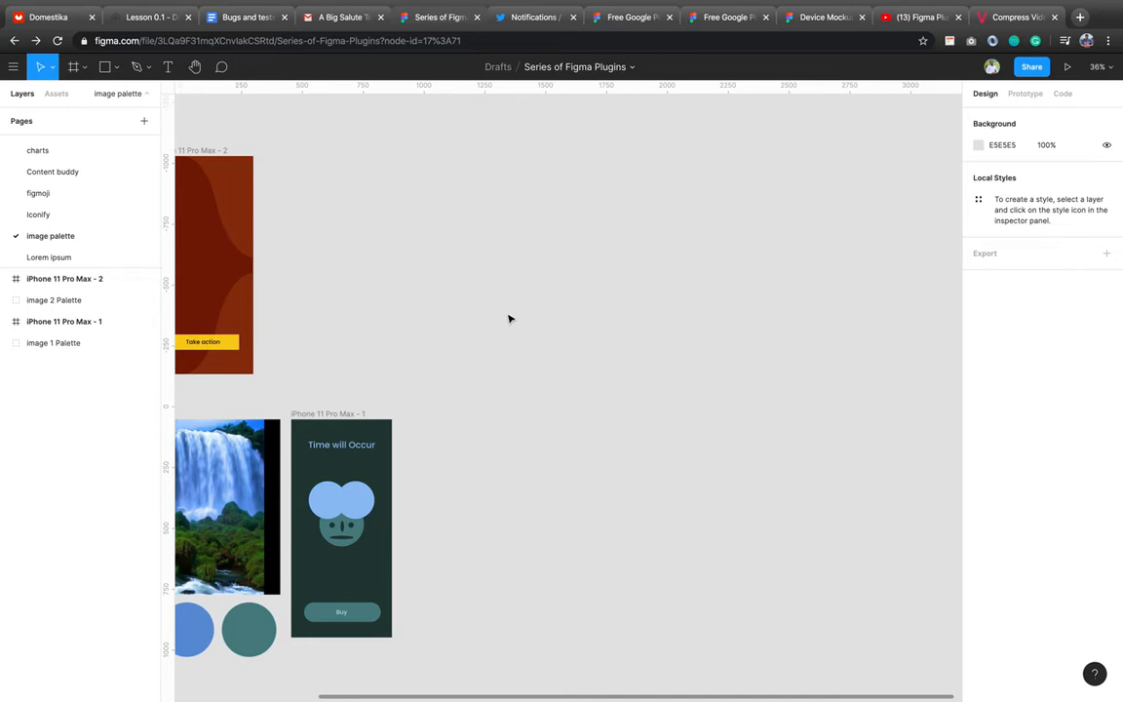
scroll(490, 458, "right", 1)
scroll(490, 458, "right", 1)
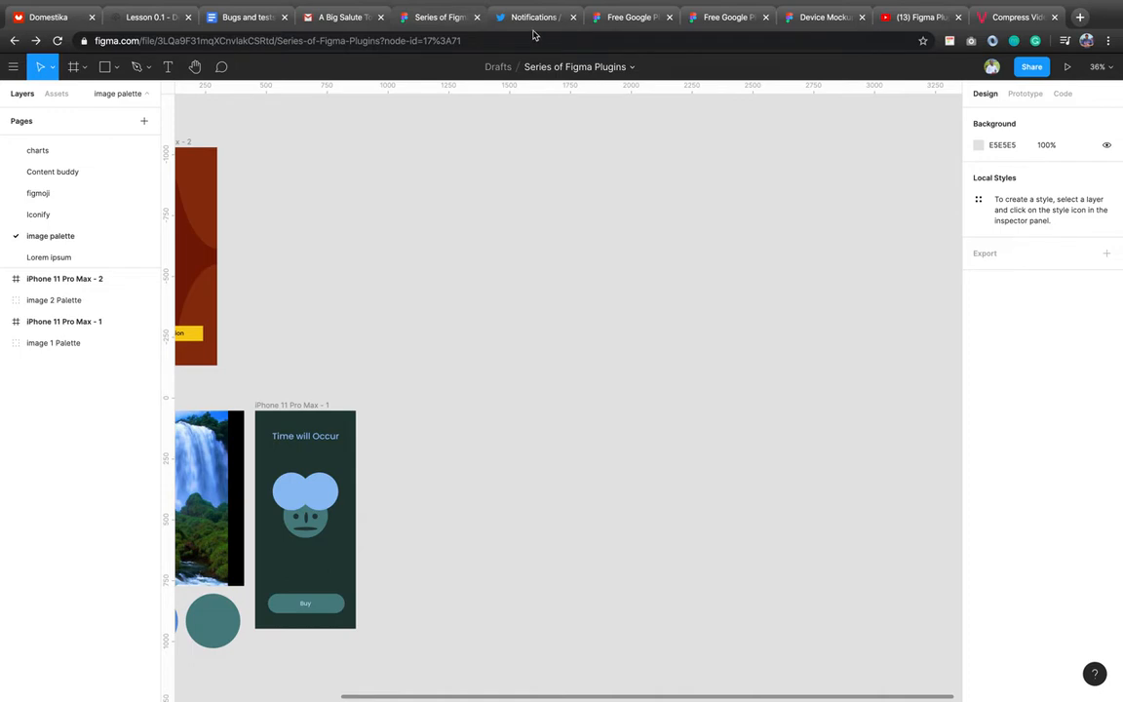
Search Google Images for 'River' in another browser tab.
left_click(1013, 21)
left_click(576, 39)
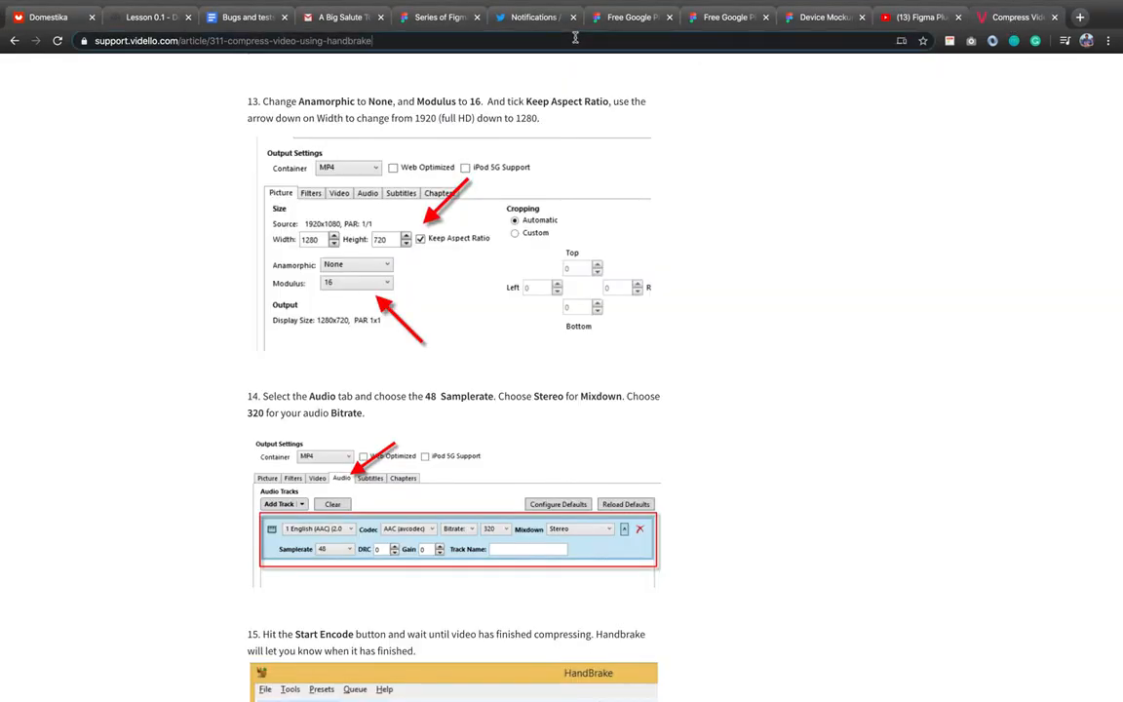
type("nature")
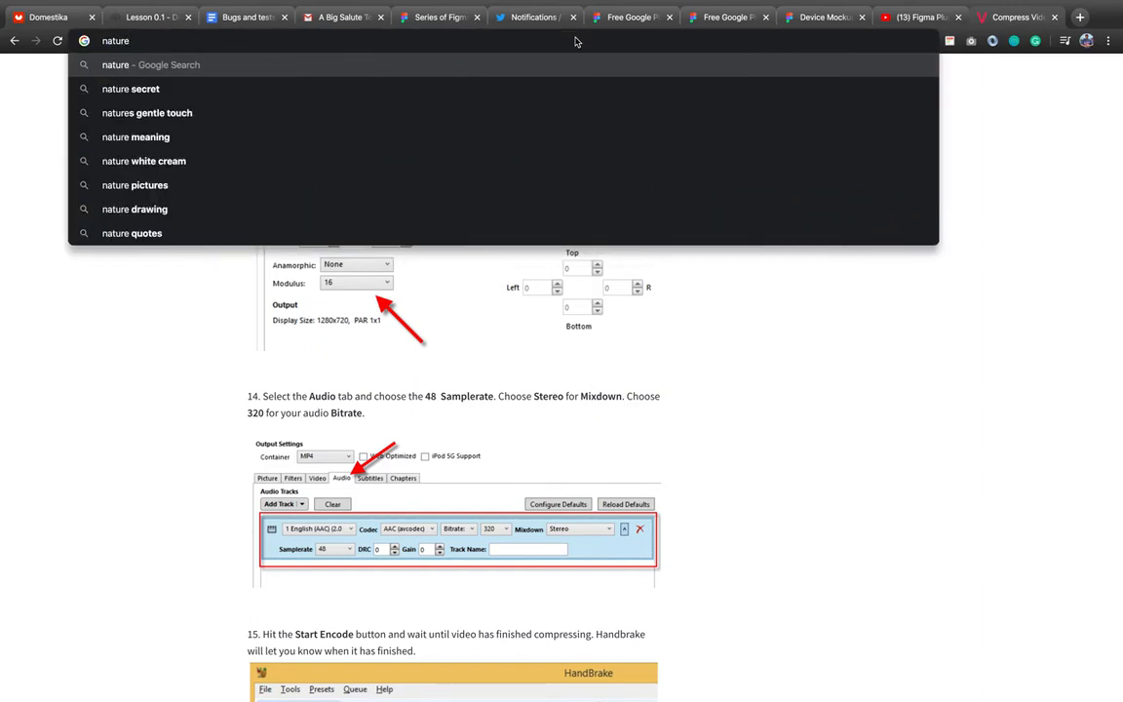
key("BackSpace")
key("BackSpace")
key("BackSpace")
key("BackSpace")
key("BackSpace")
key("BackSpace")
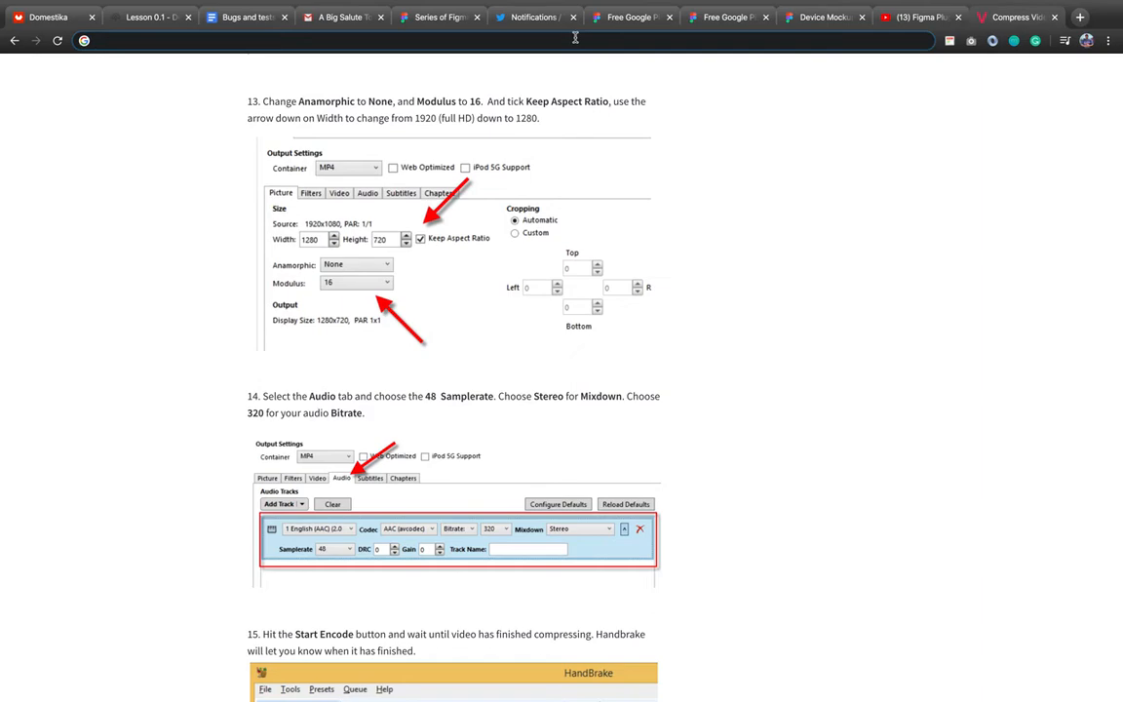
type("River")
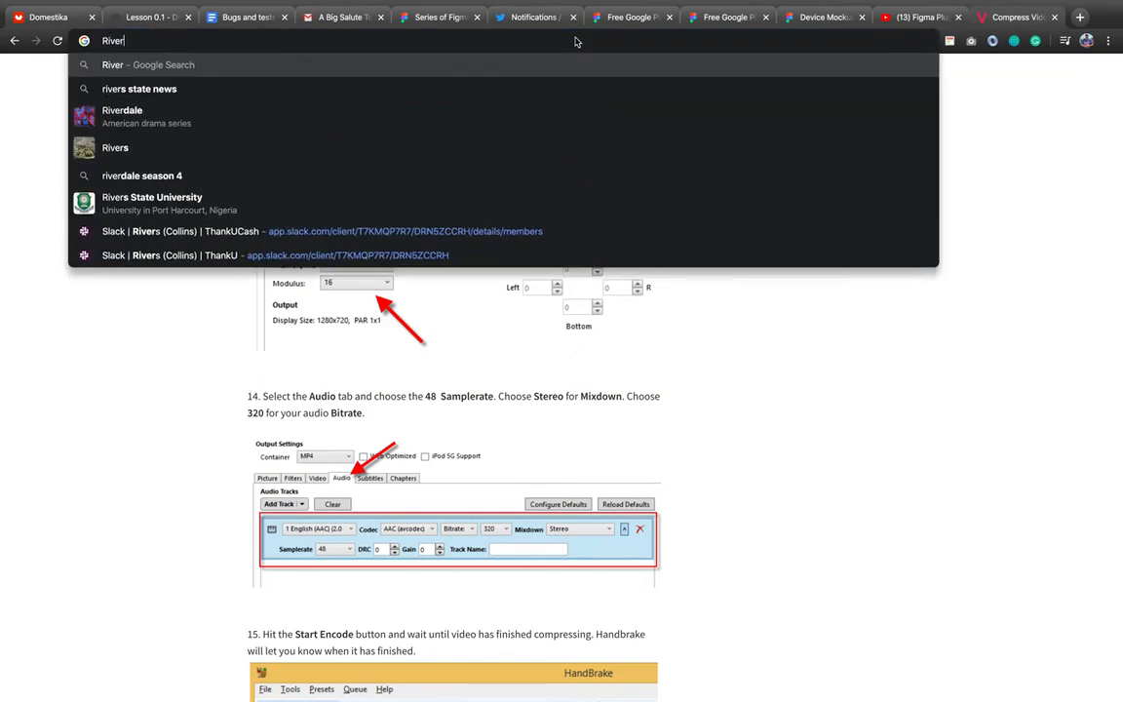
key("Return")
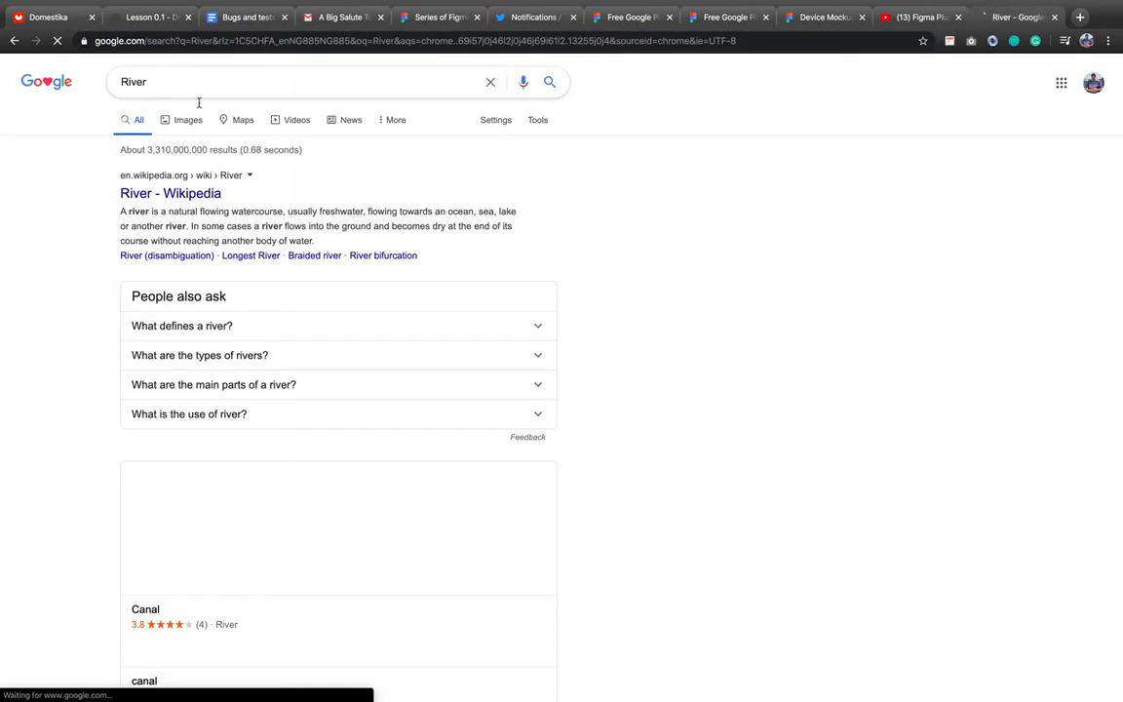
left_click(201, 119)
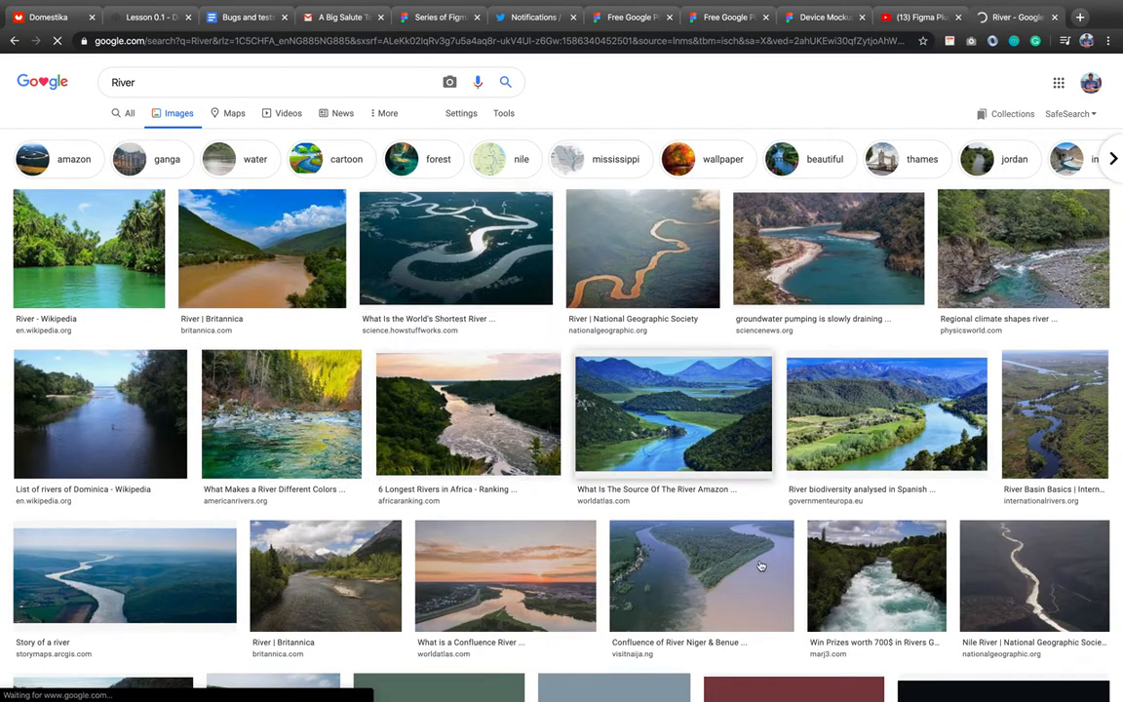
Preview the aerial forest river photo and copy the image.
scroll(569, 546, "down", 1)
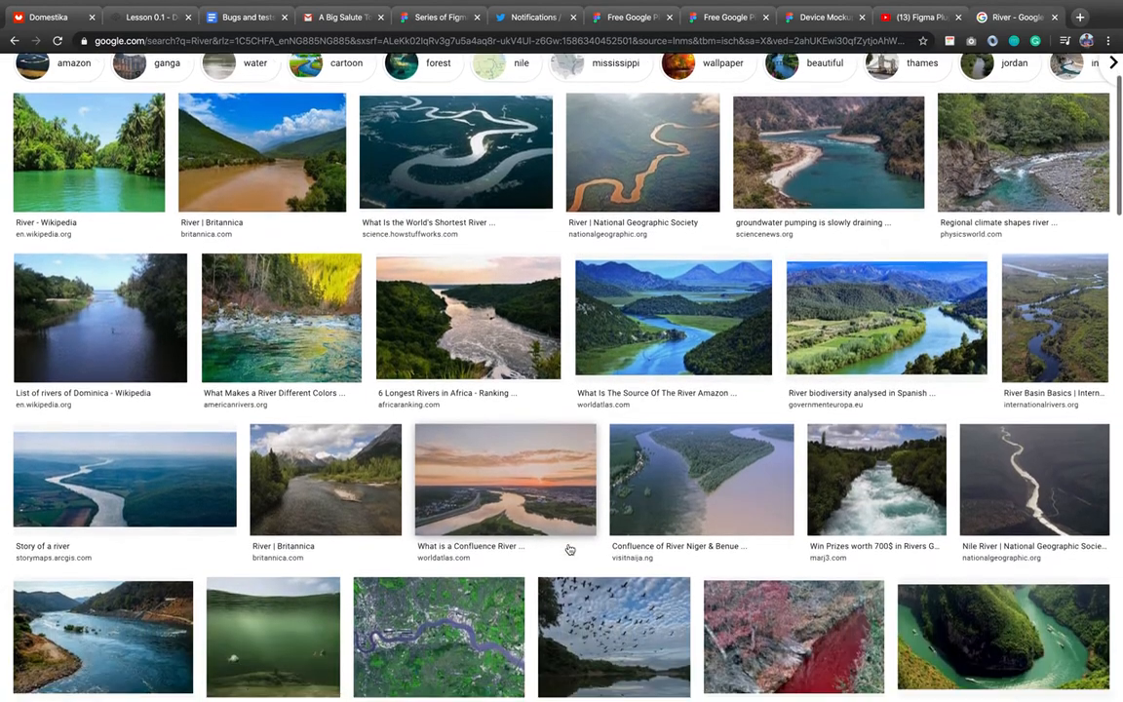
scroll(569, 549, "down", 2)
scroll(570, 548, "down", 2)
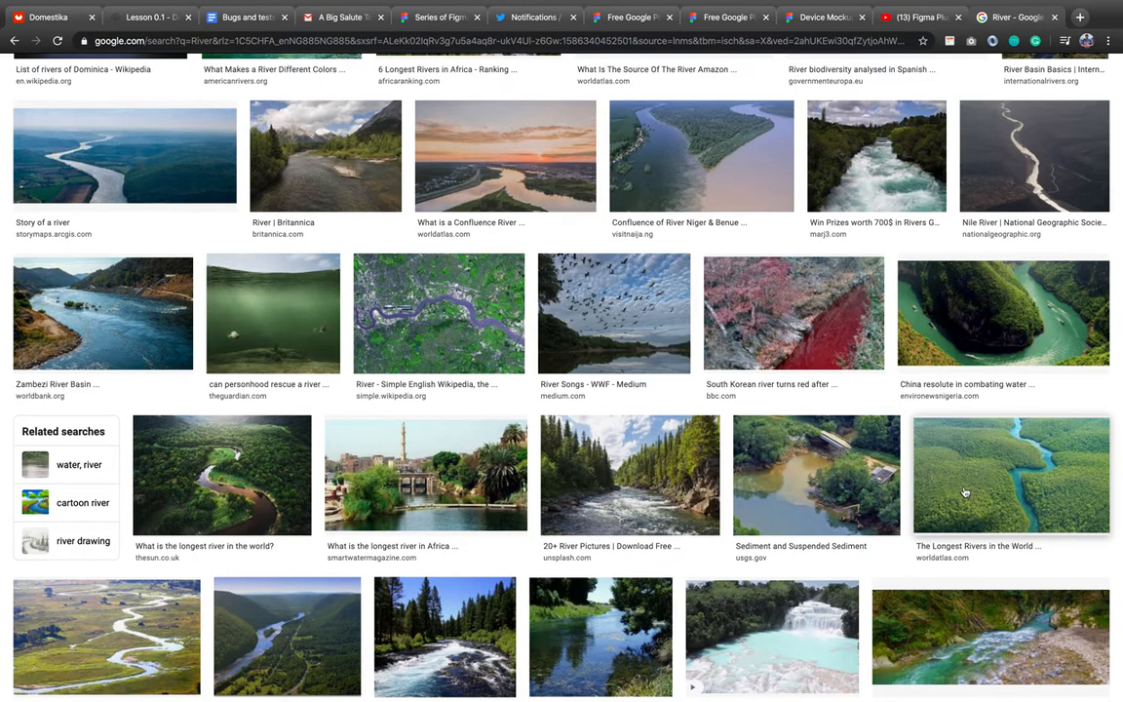
left_click(989, 459)
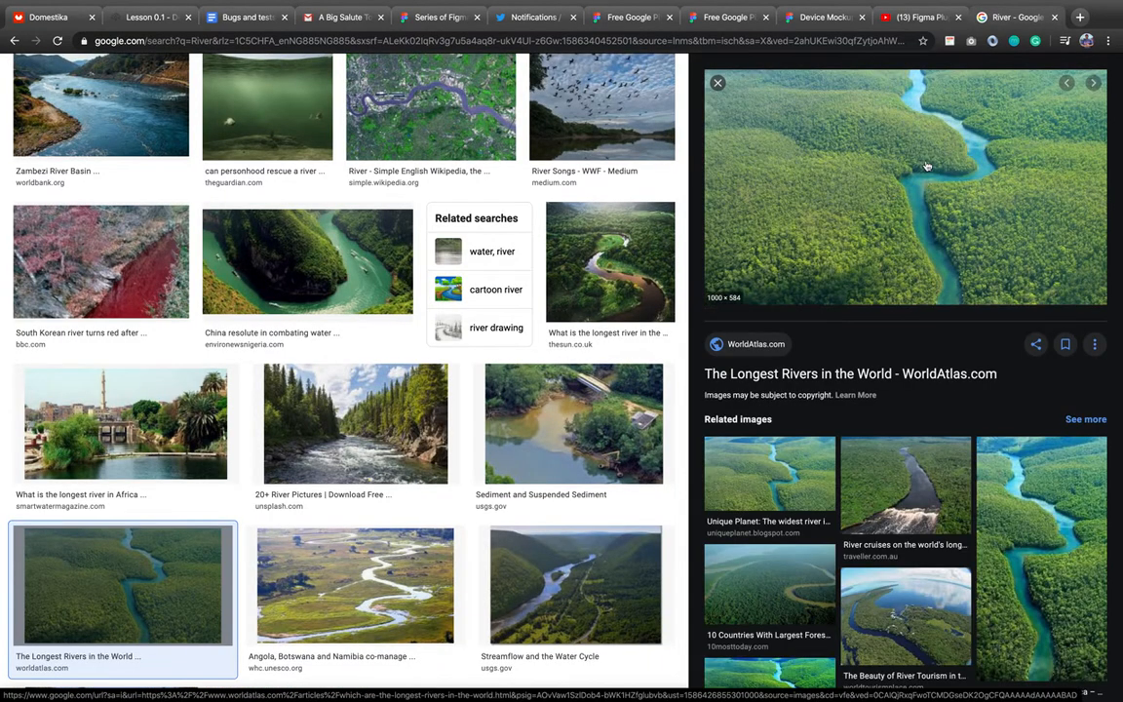
right_click(855, 161)
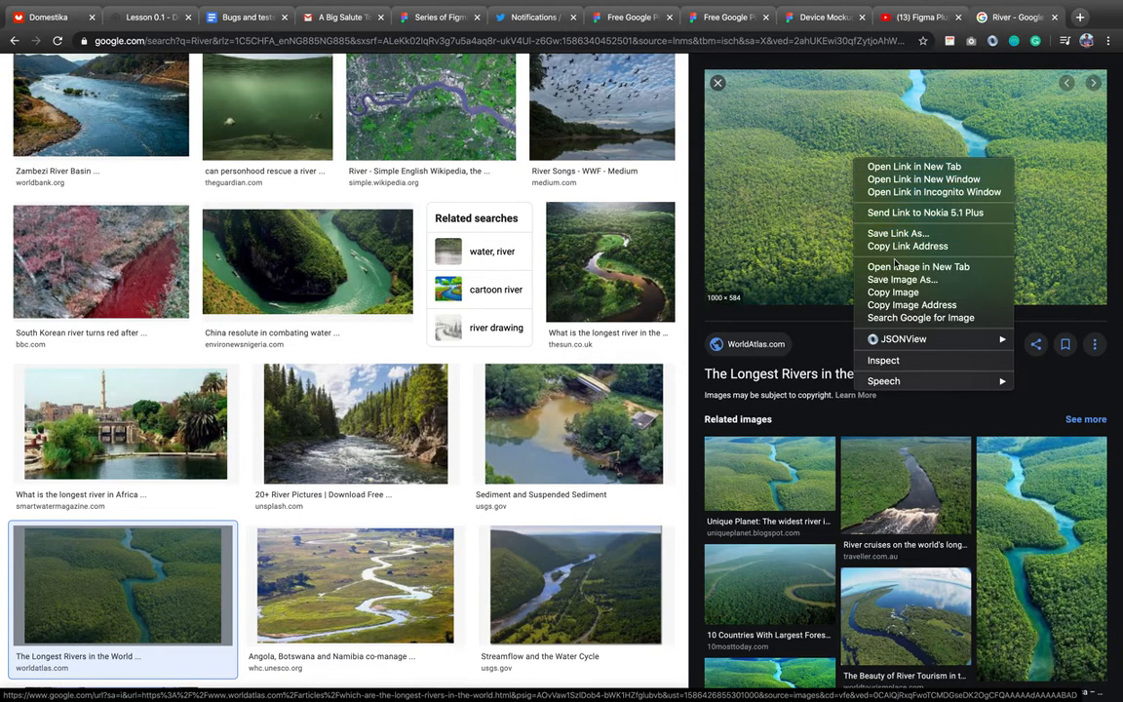
left_click(931, 295)
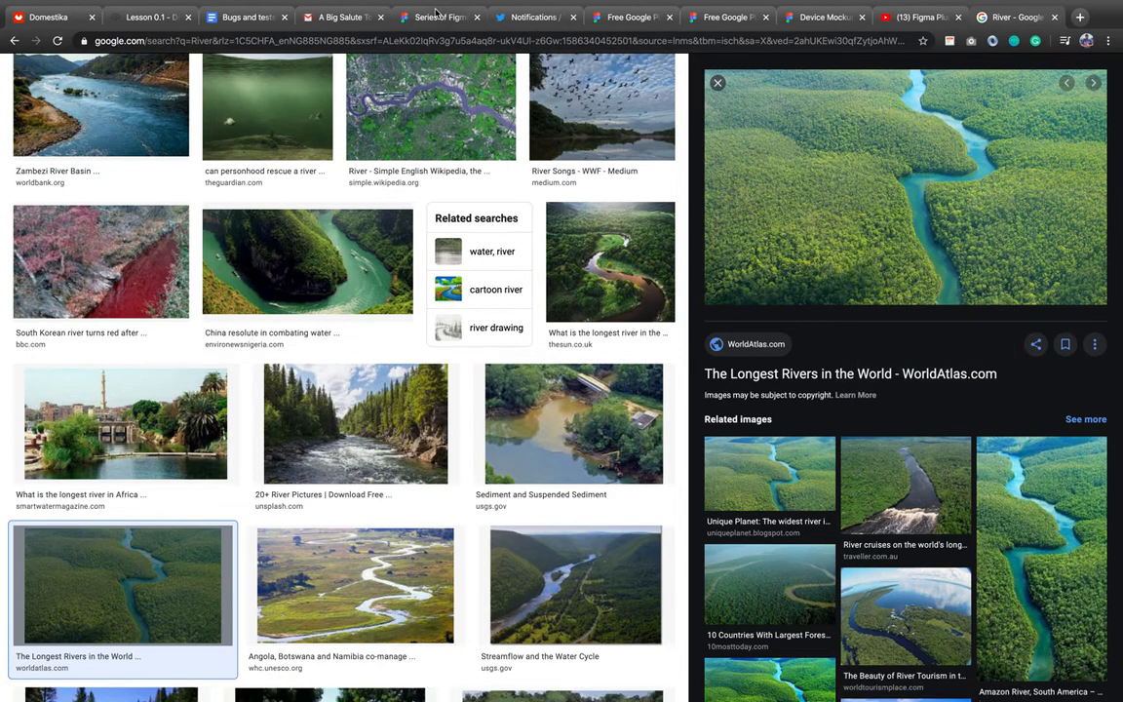
Paste the river photo into Figma and generate its five-colour palette with the Image Palette plugin.
left_click(437, 14)
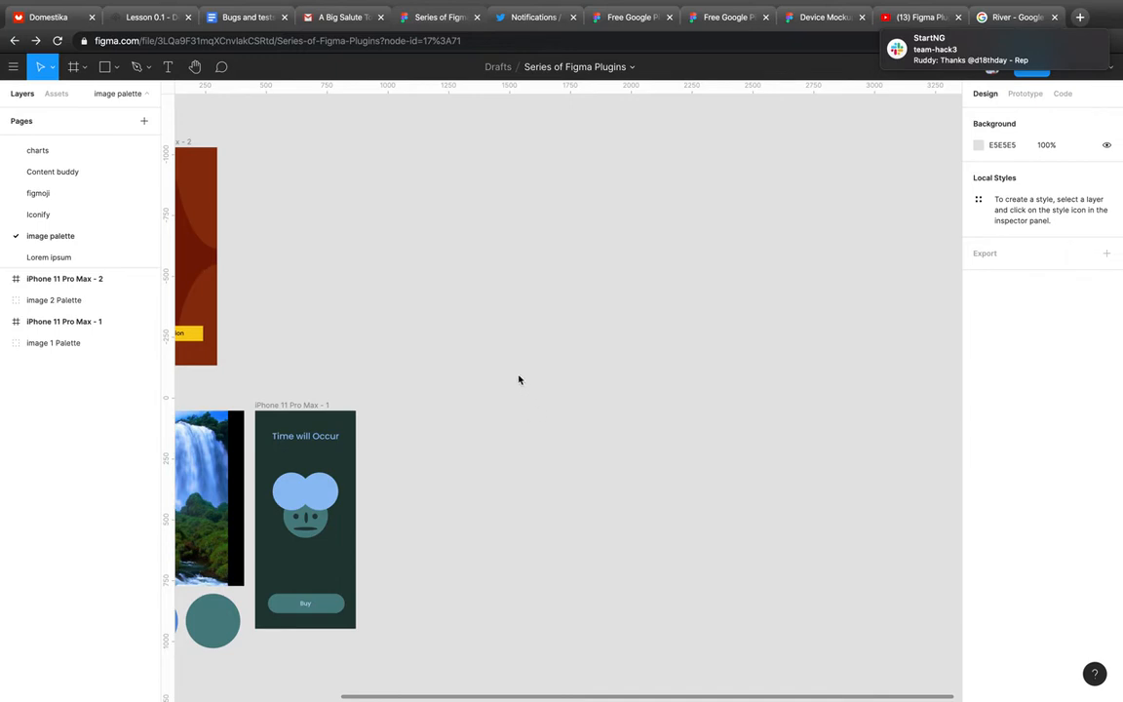
key("ctrl+v")
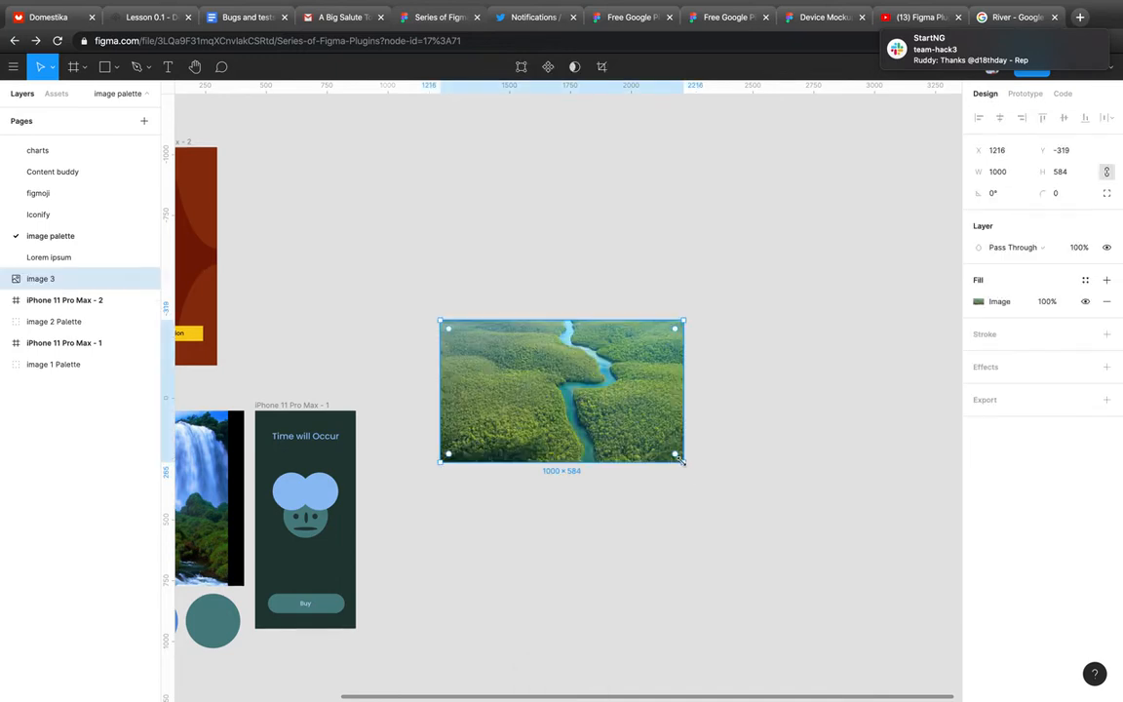
right_click(479, 387)
mouse_move(527, 567)
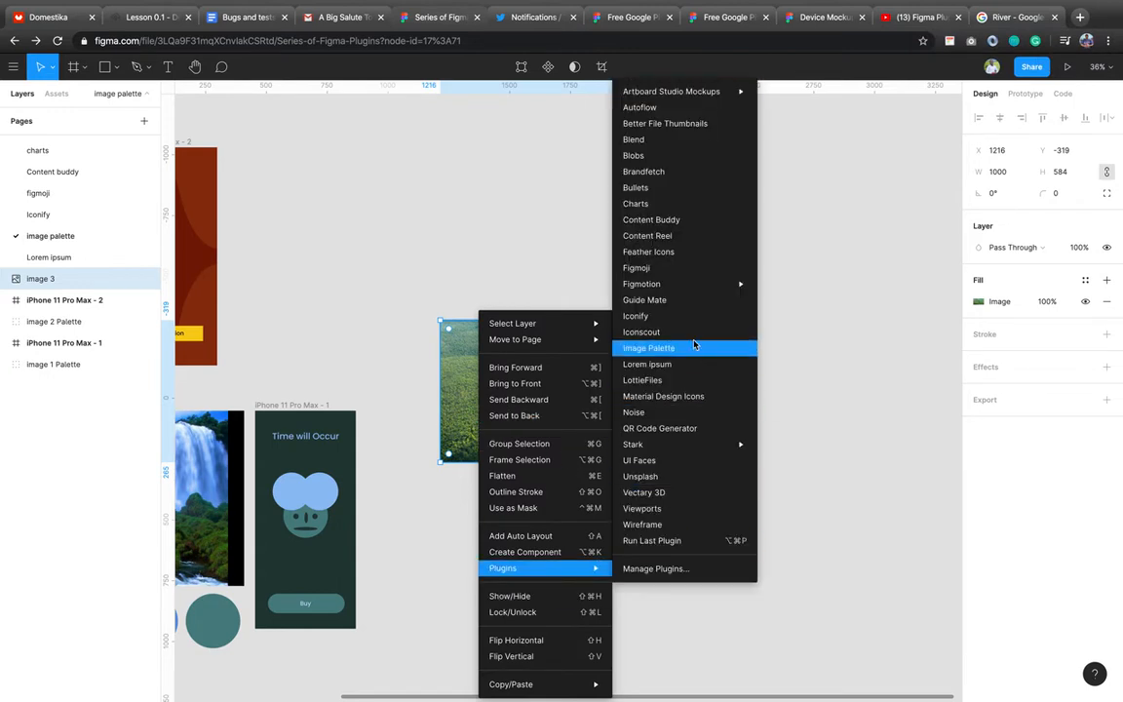
left_click(695, 349)
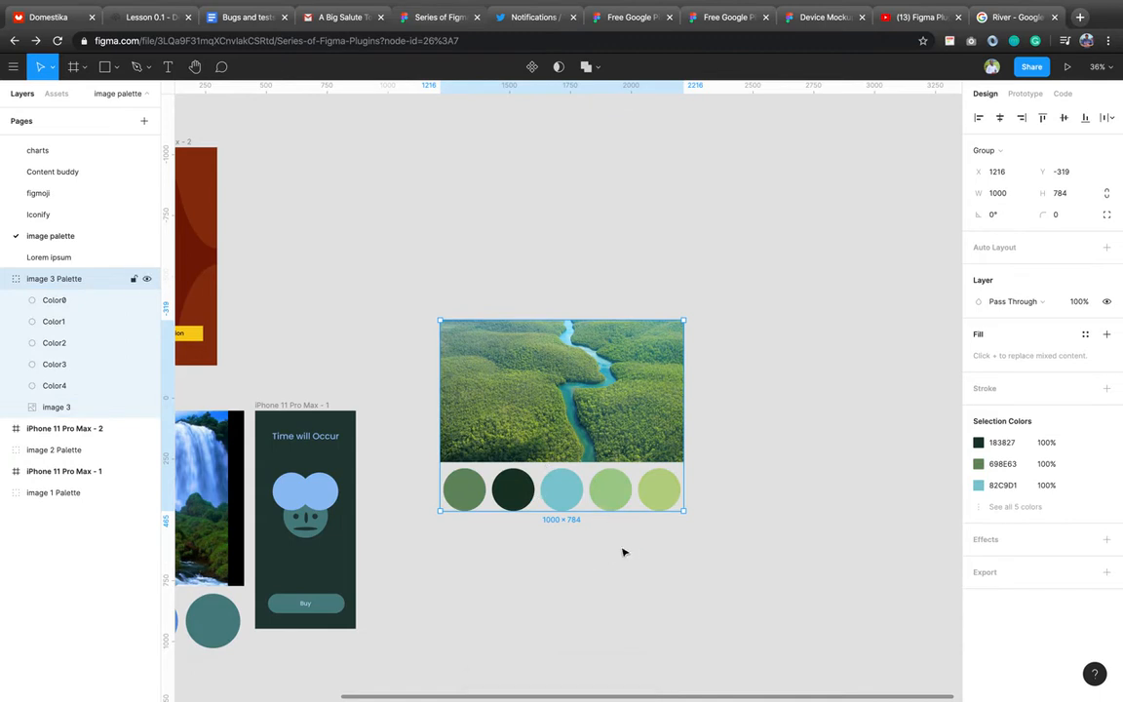
scroll(624, 553, "right", 3)
scroll(624, 553, "down", 1)
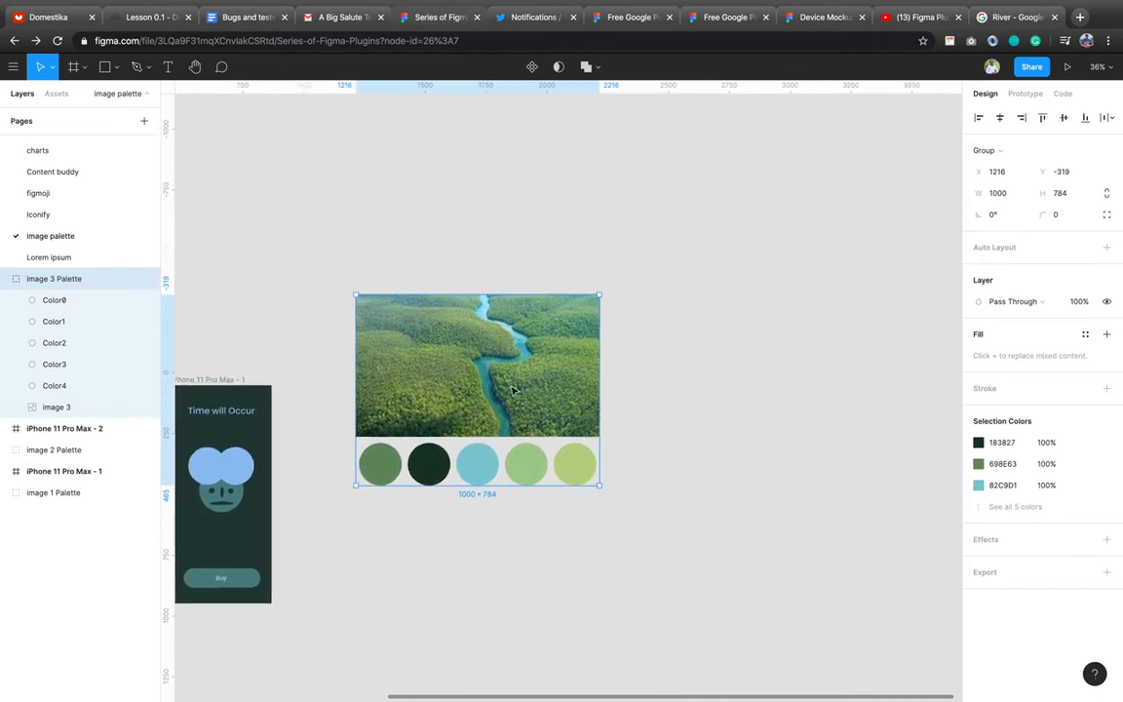
left_click(638, 472)
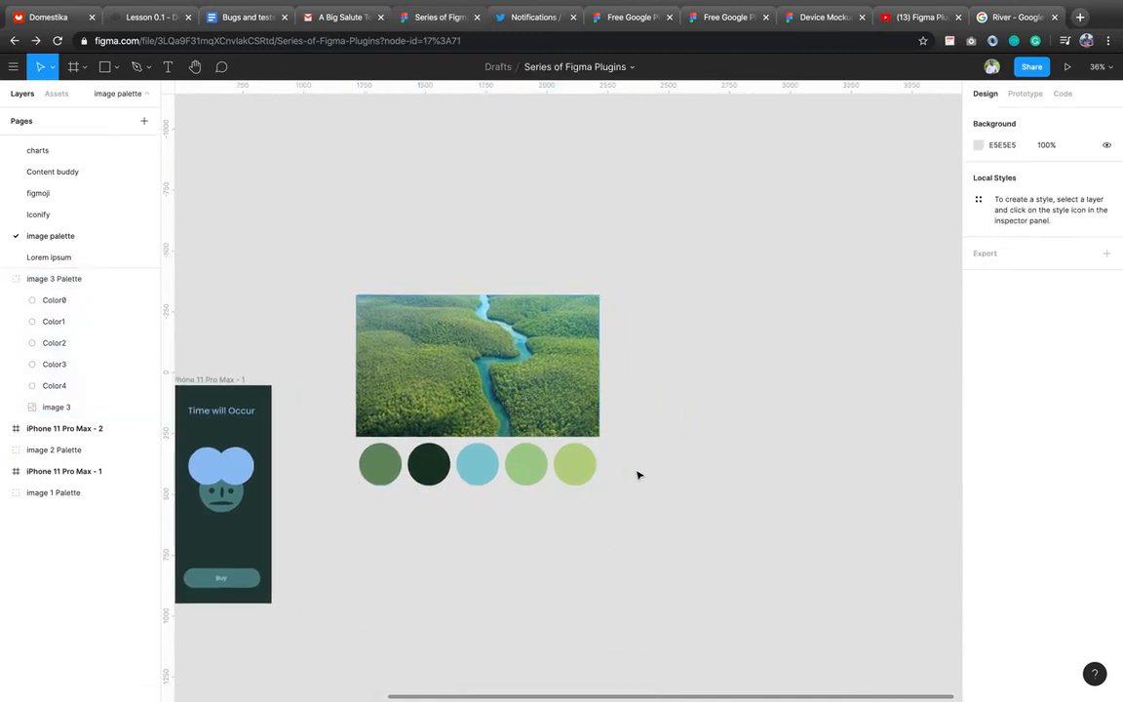
Add a blank 1440×1024 Desktop frame beside the river photo's palette.
scroll(638, 474, "right", 3)
left_click(475, 466)
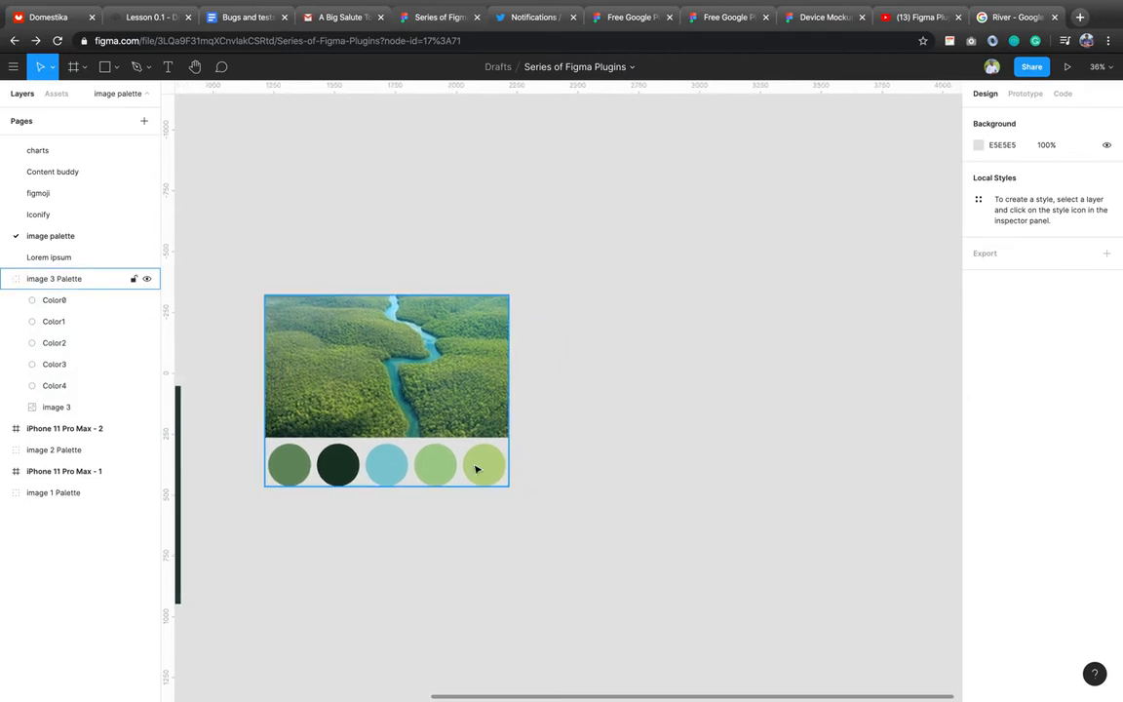
left_click(476, 469)
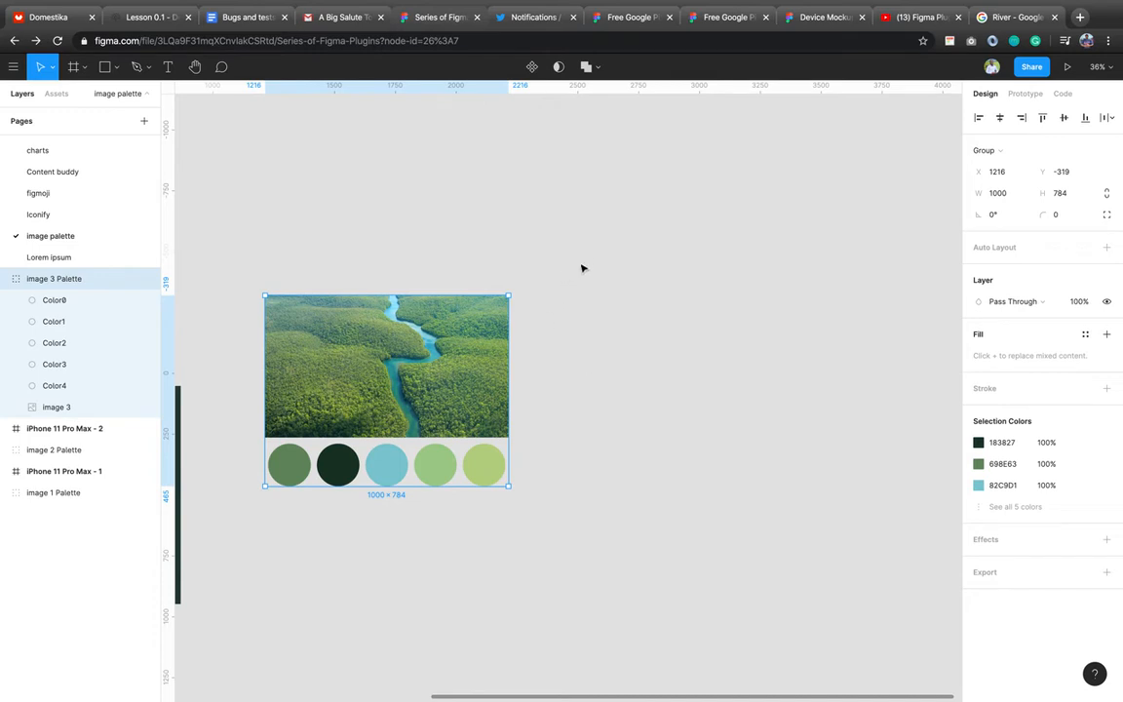
key("f")
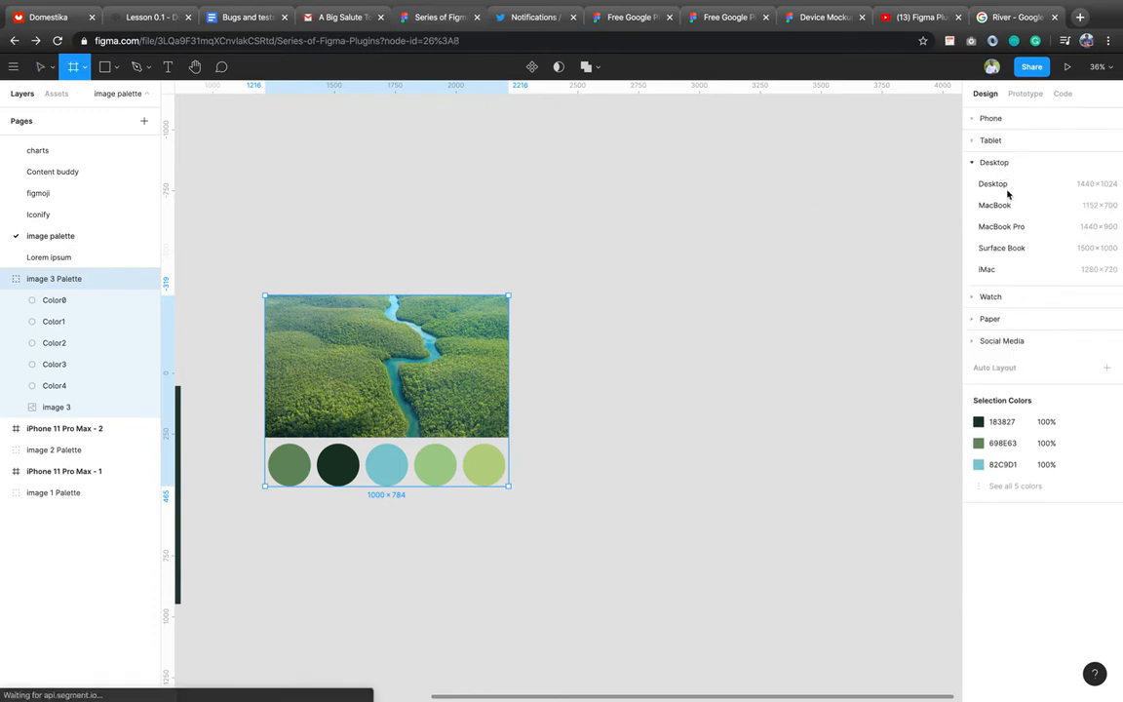
left_click(1004, 189)
left_click(1000, 193)
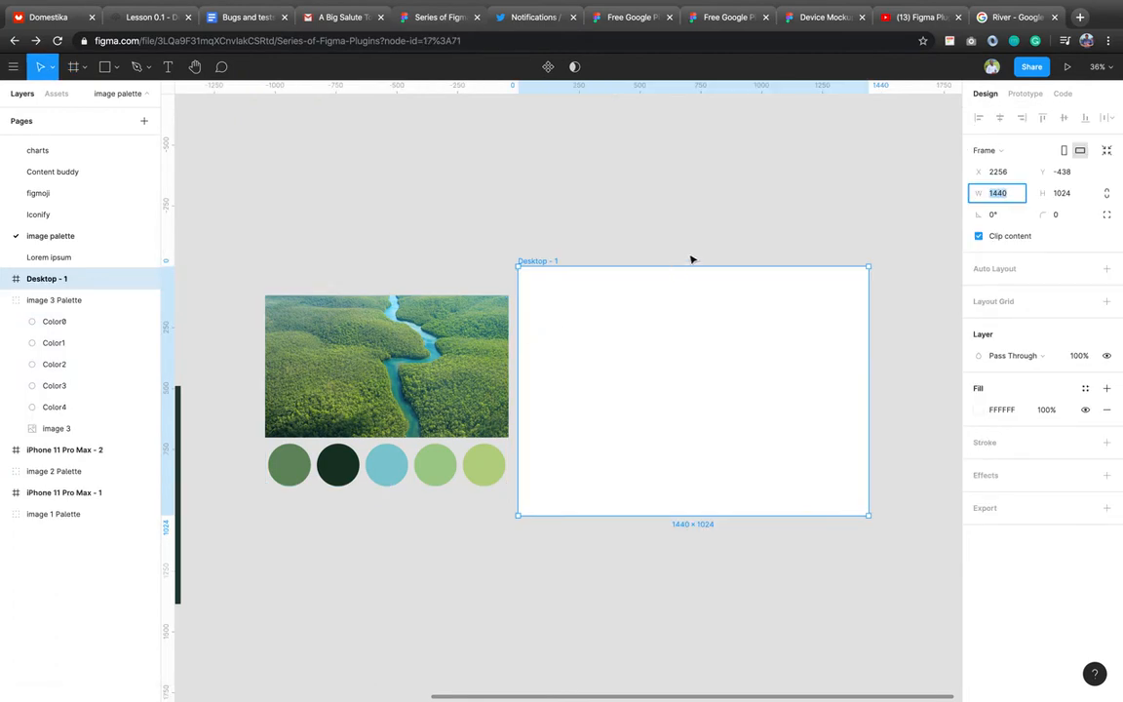
key("Escape")
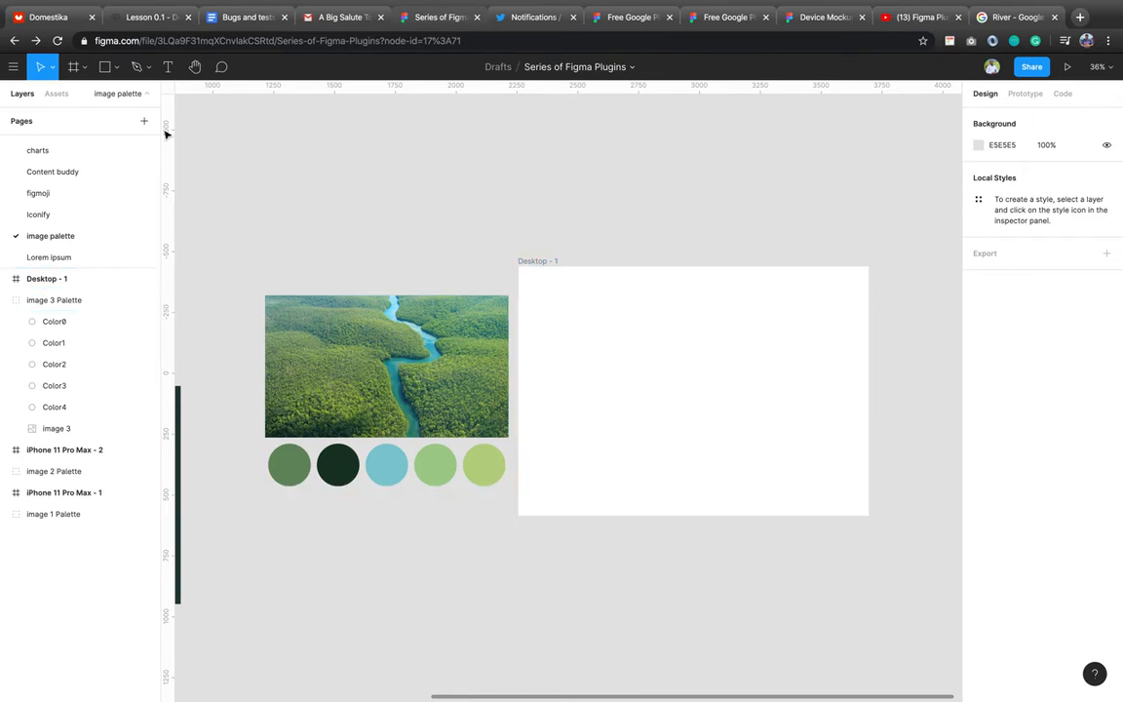
Draw a circle inside Desktop - 1 and cut it down to a half-disc.
left_click(105, 70)
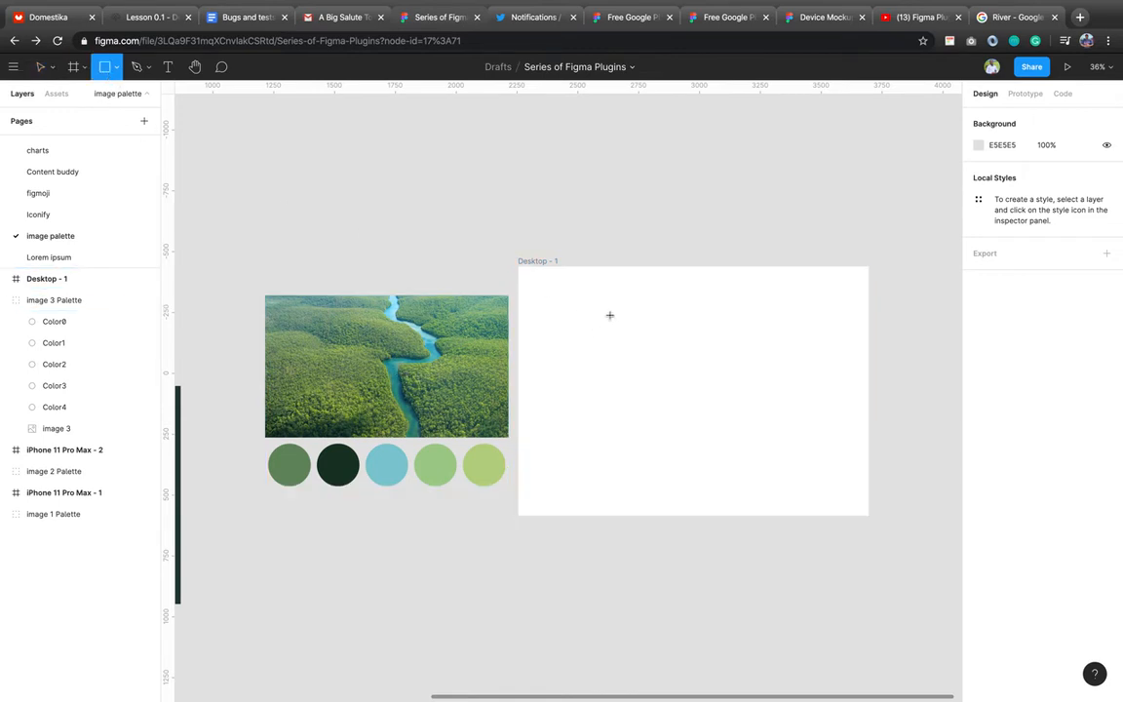
key("o")
left_click_drag(579, 307, 684, 391)
key("shift")
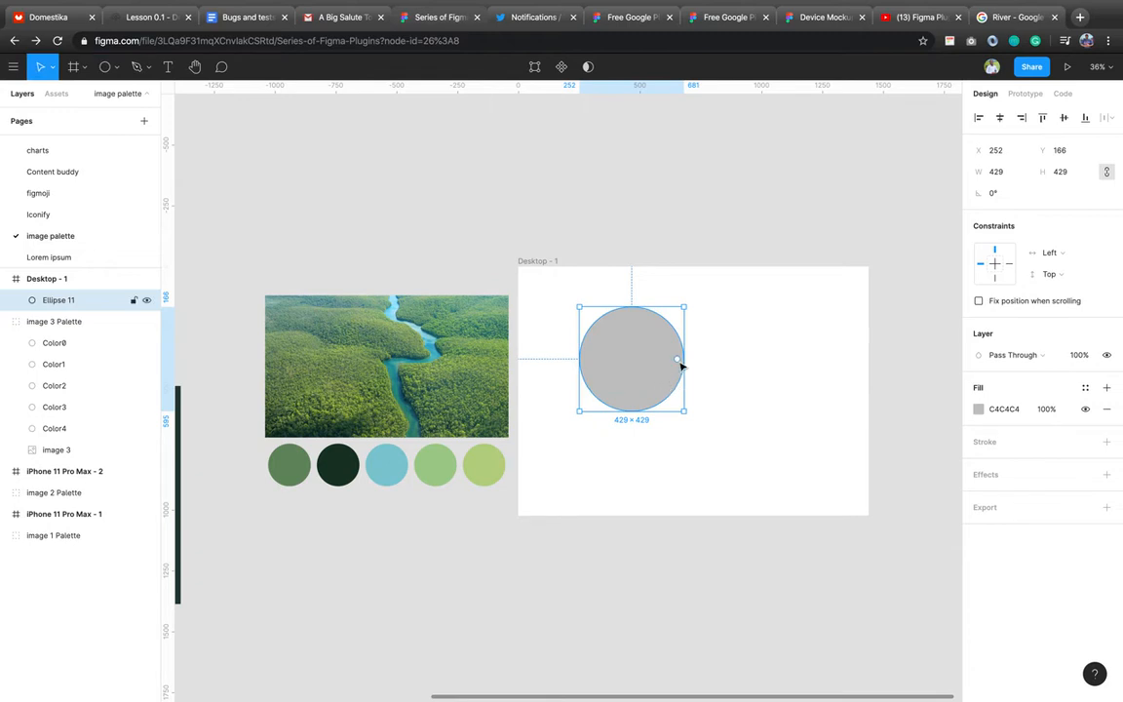
left_click_drag(676, 358, 582, 364)
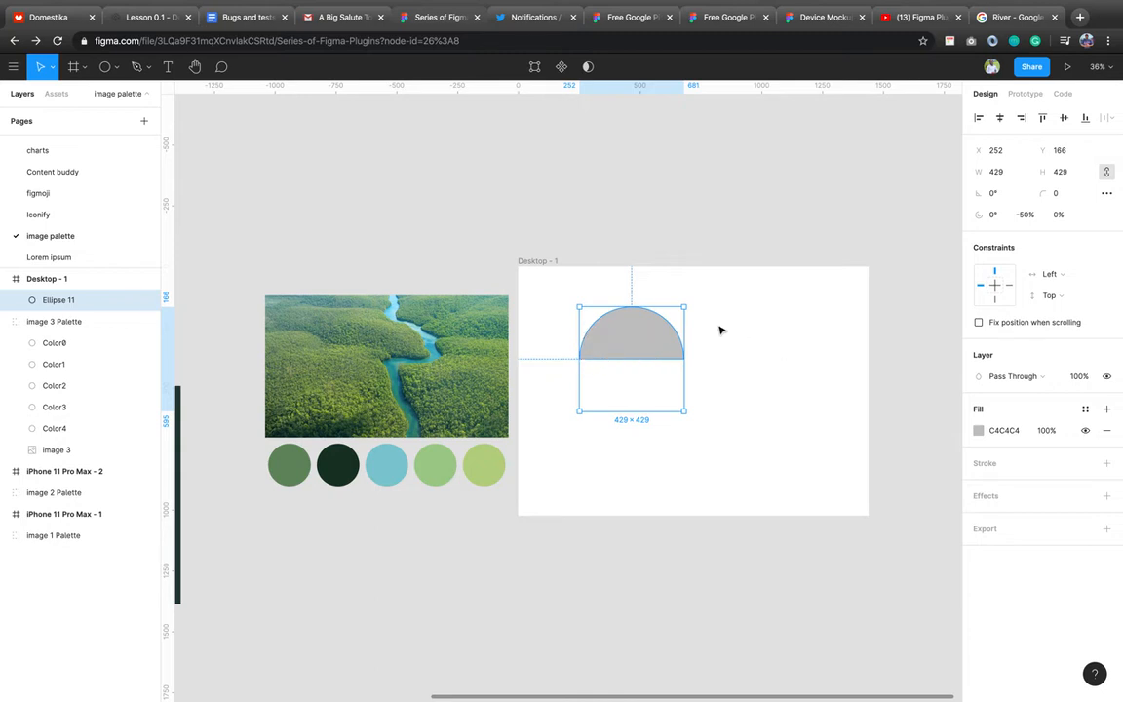
Paste a copy of the half-disc rotated 180° and fill it dark green 183827.
key("super+v")
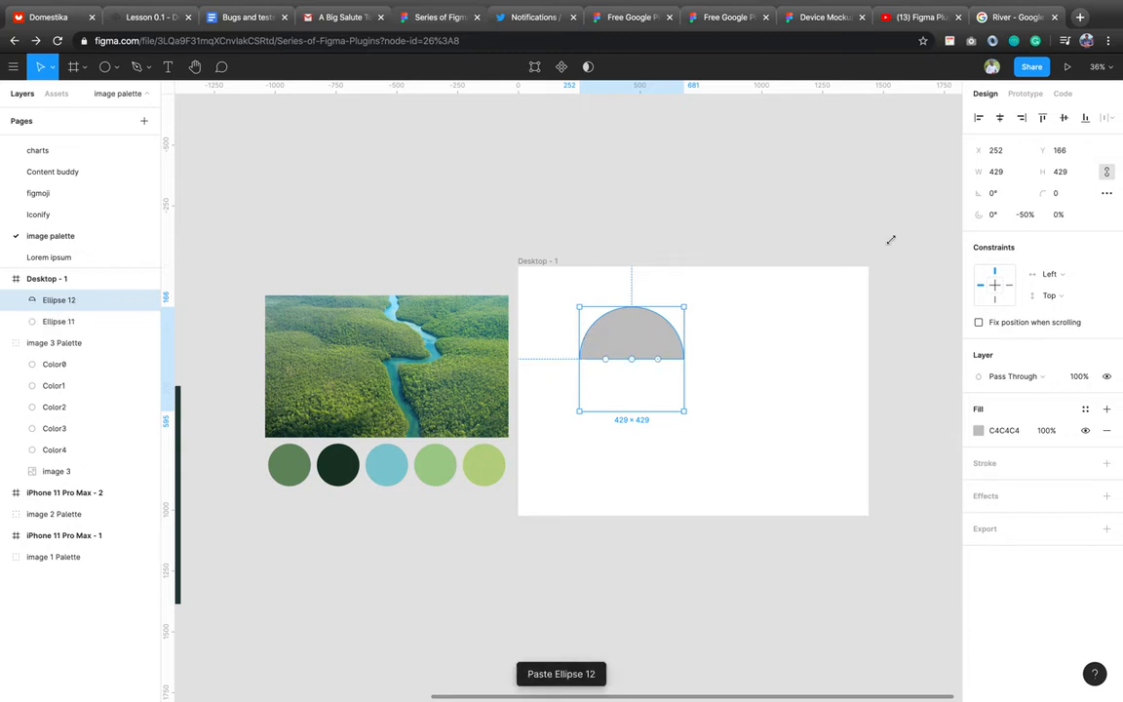
left_click(1007, 199)
type("18")
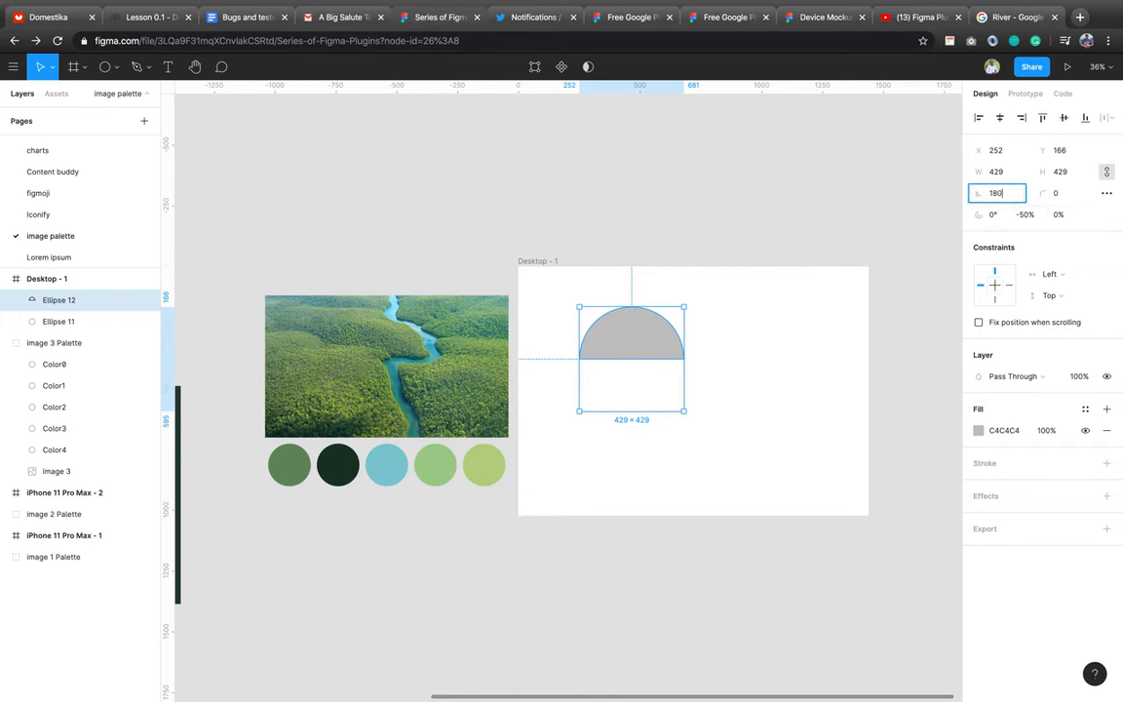
key("Return")
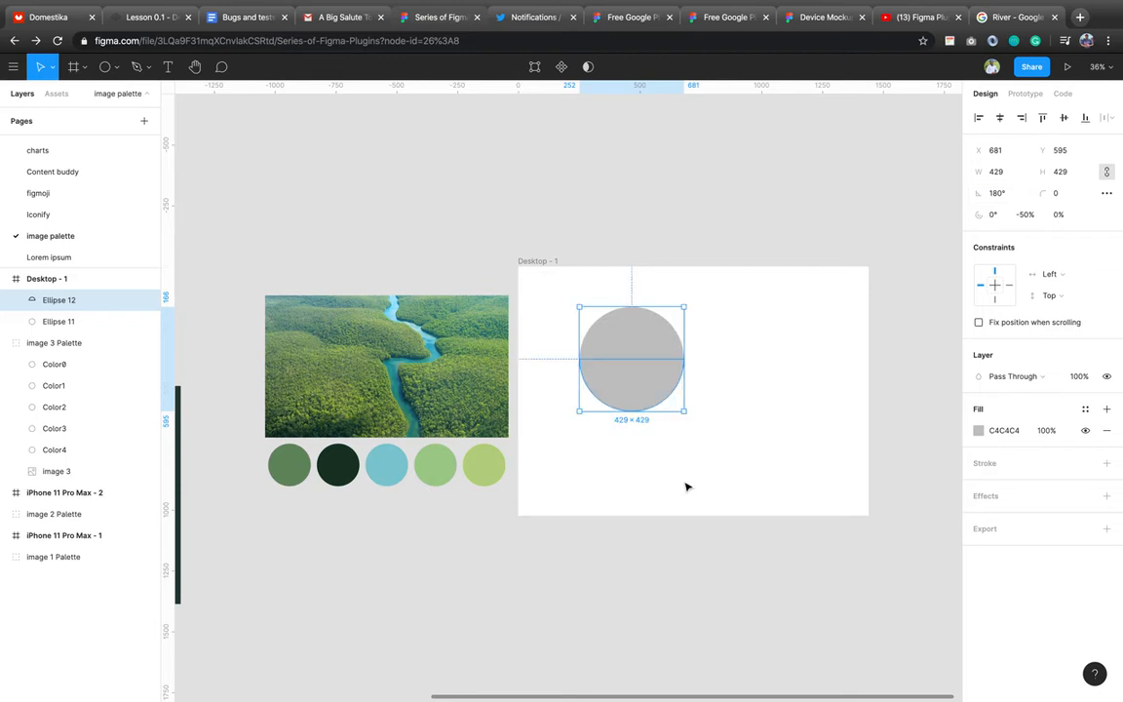
key("o")
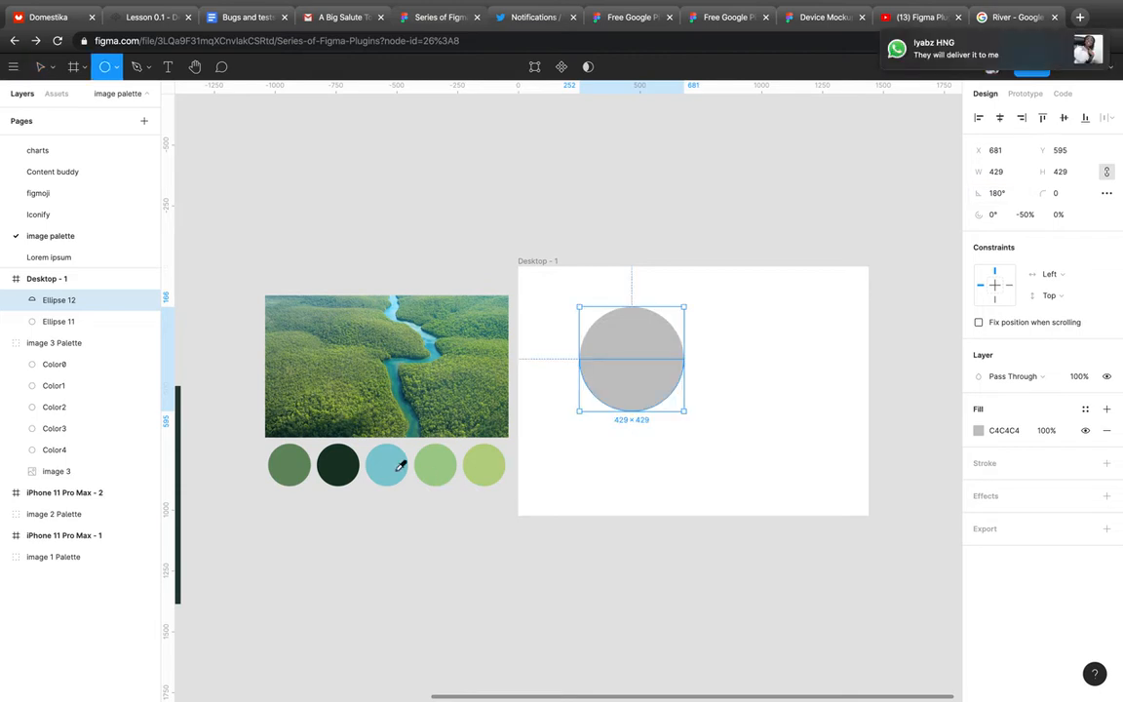
left_click(338, 465)
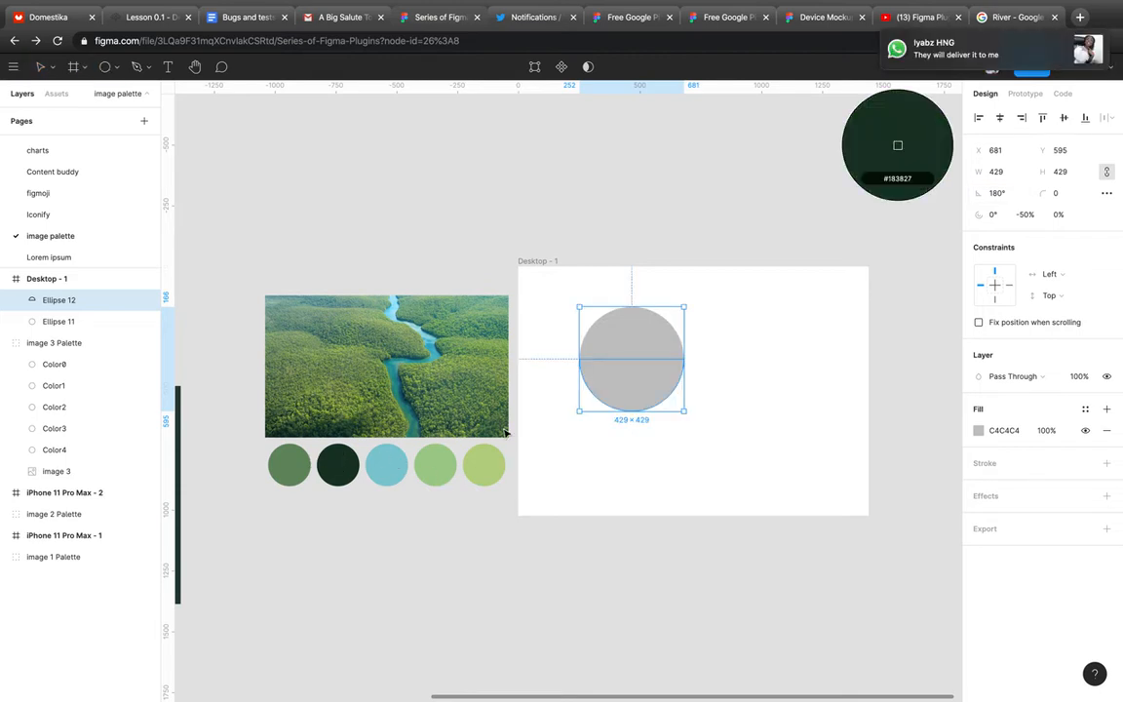
left_click(639, 348)
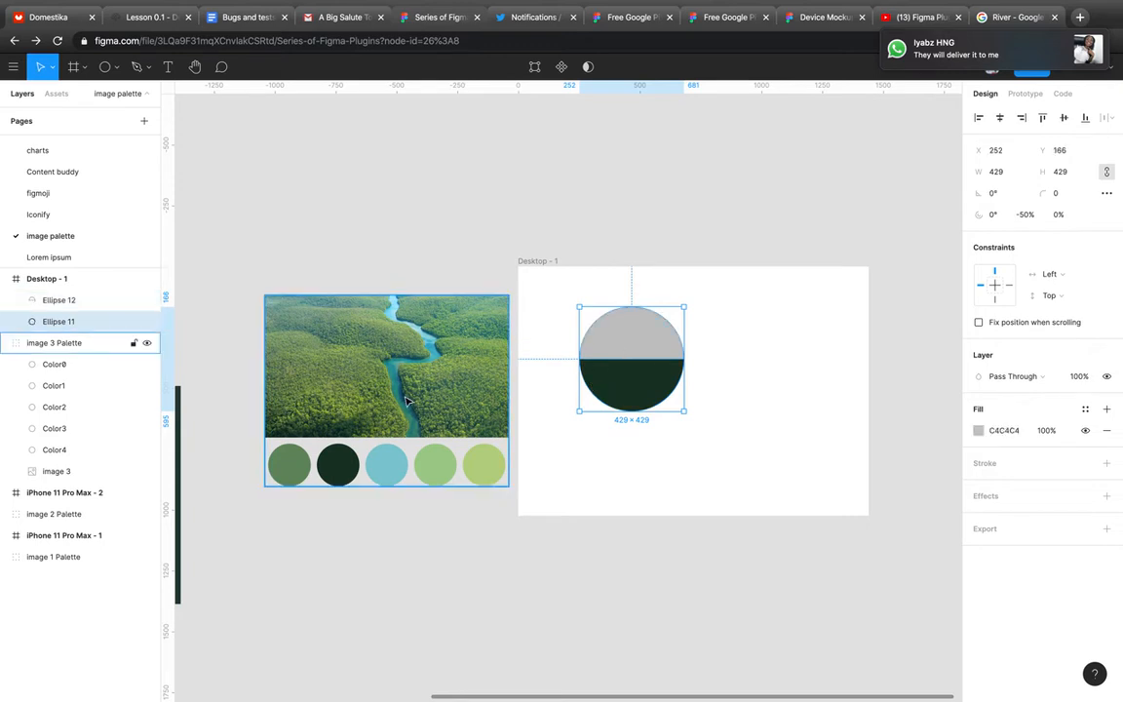
Fill the circle's upper half with palette green 698E63.
key("i")
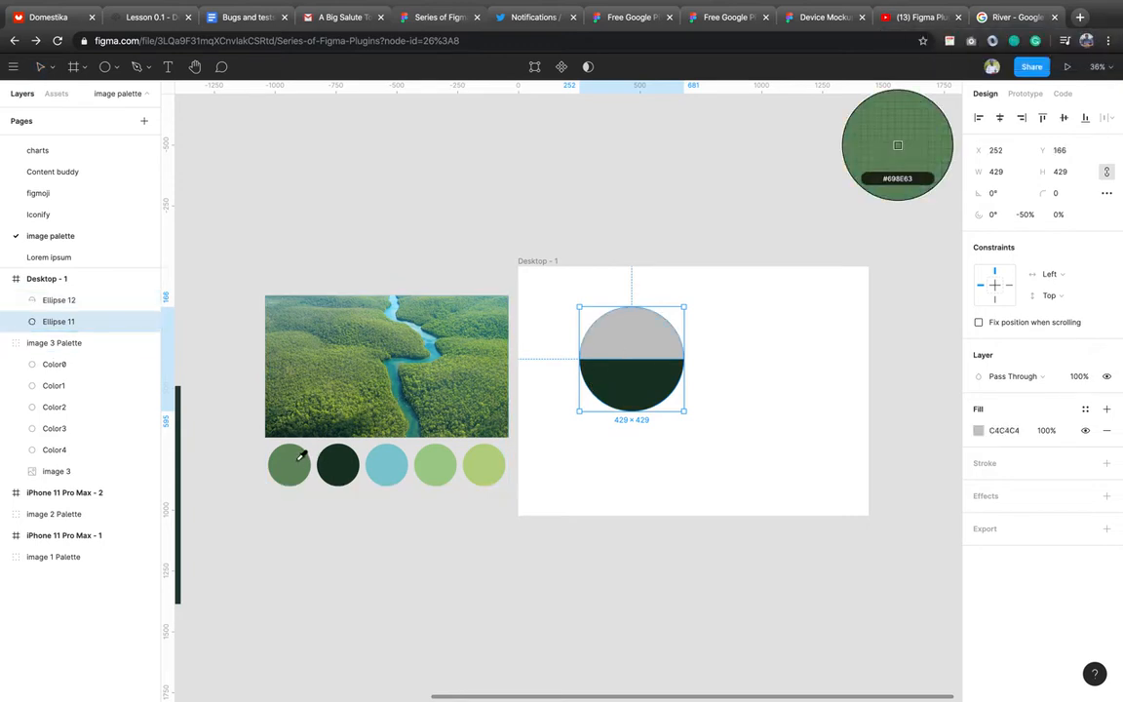
left_click(300, 465)
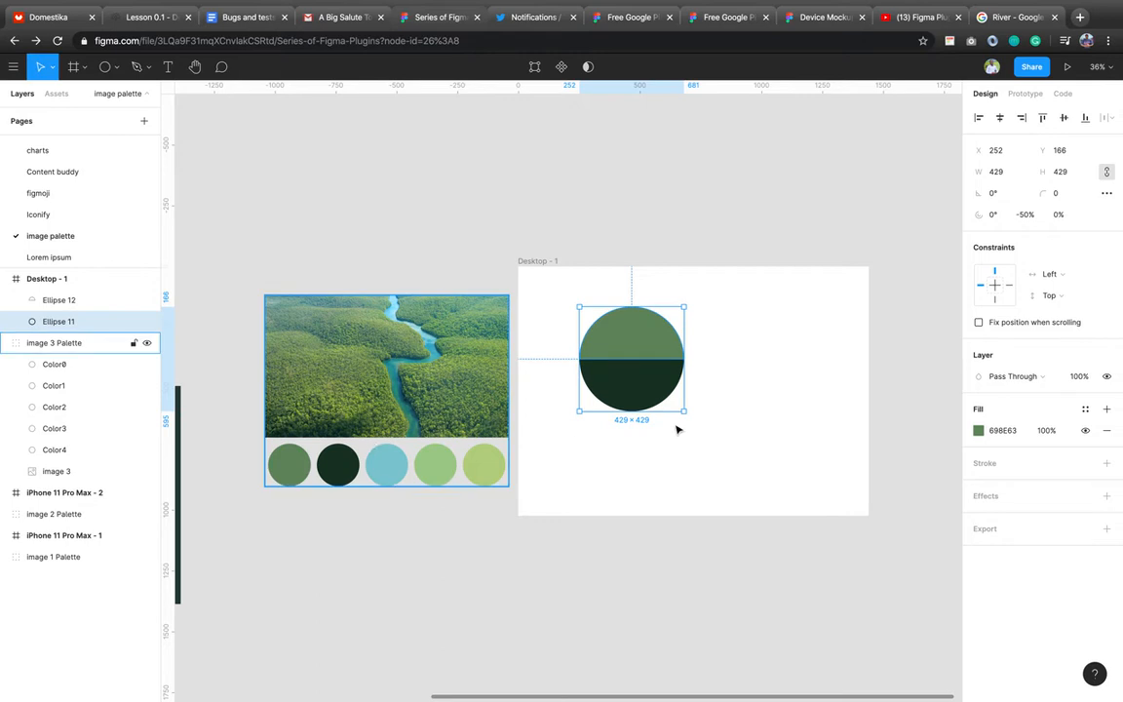
left_click(754, 393)
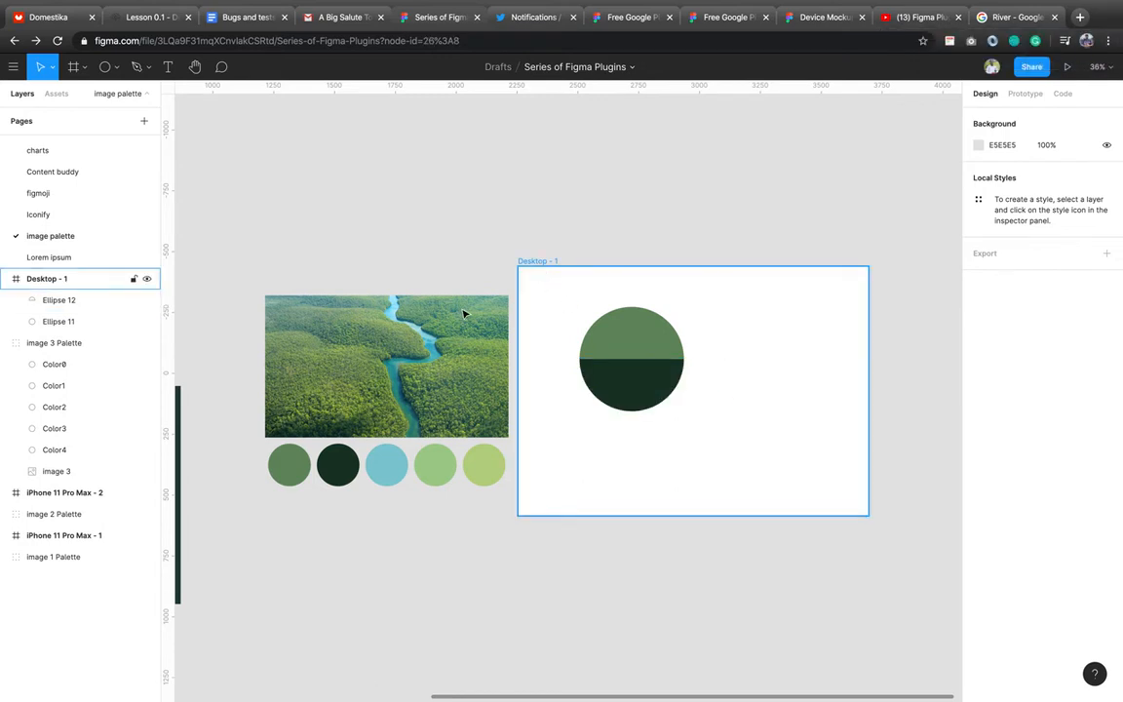
Fill the Desktop - 1 frame with light blue 82C9D1.
key("i")
left_click(390, 465)
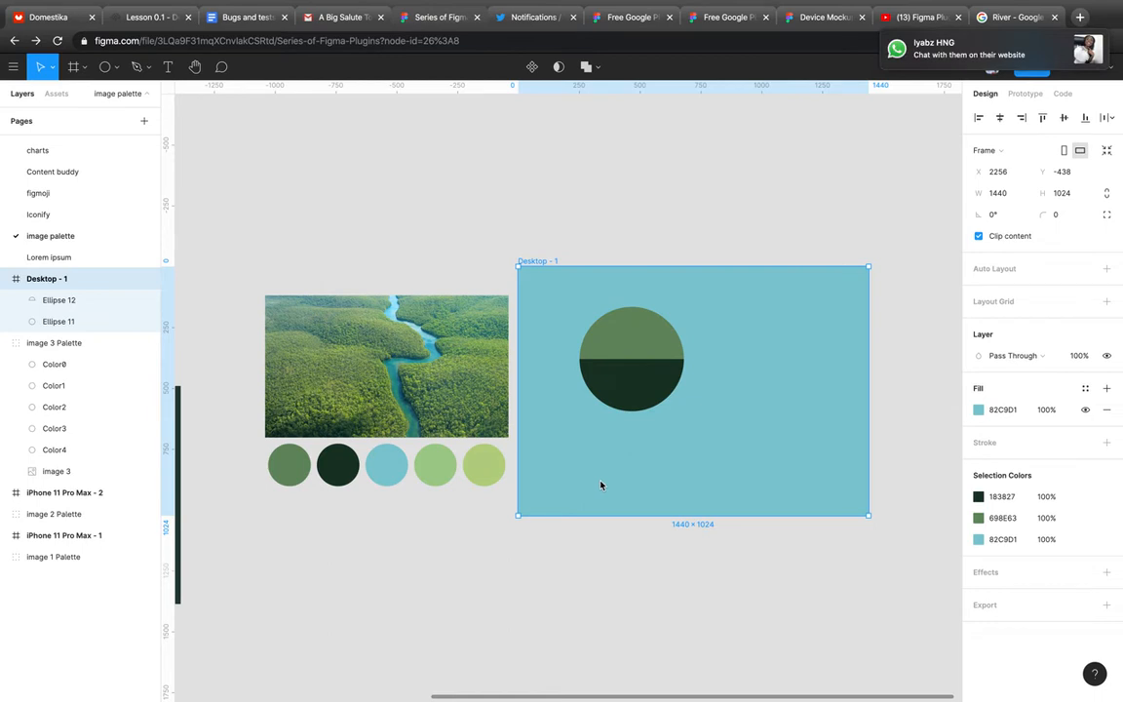
key("r")
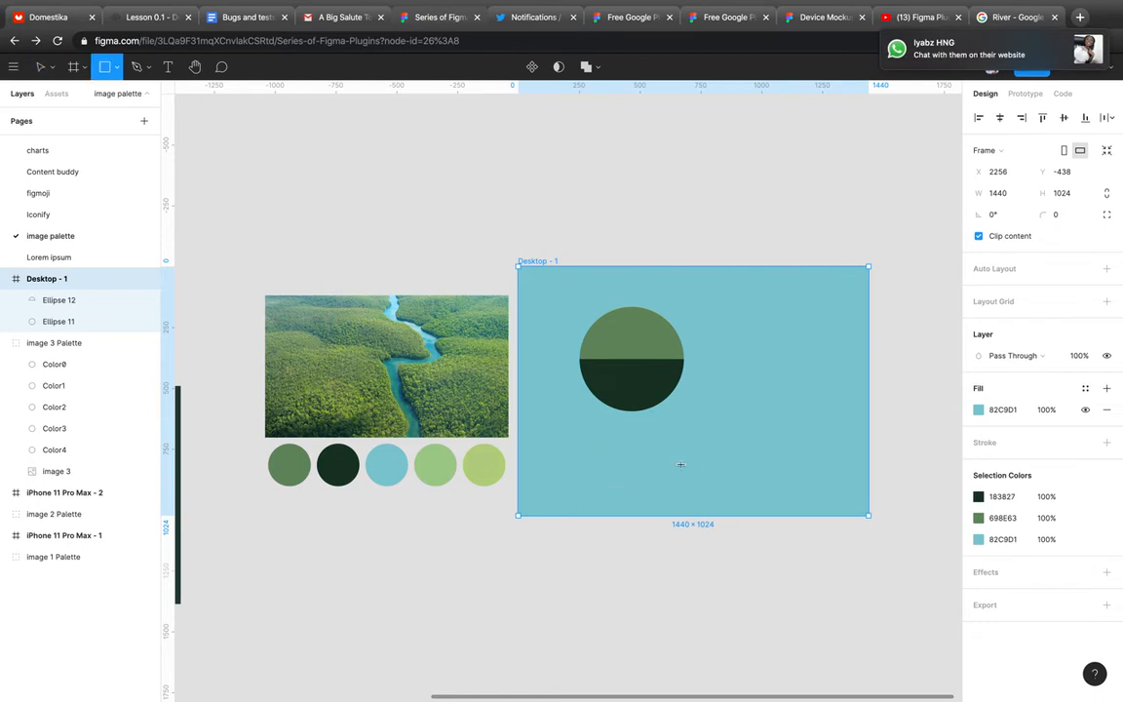
Draw a rectangle below the circle with height 60, corner radius 50, filled dark green 183827.
left_click_drag(597, 444, 684, 466)
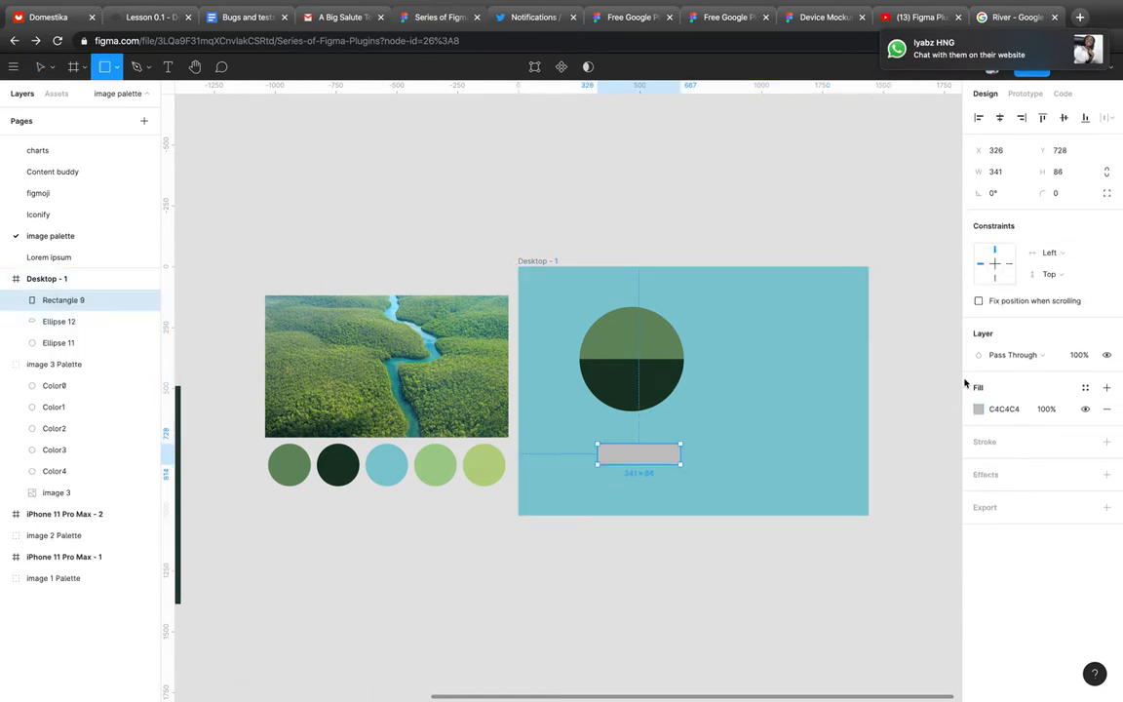
left_click(1066, 175)
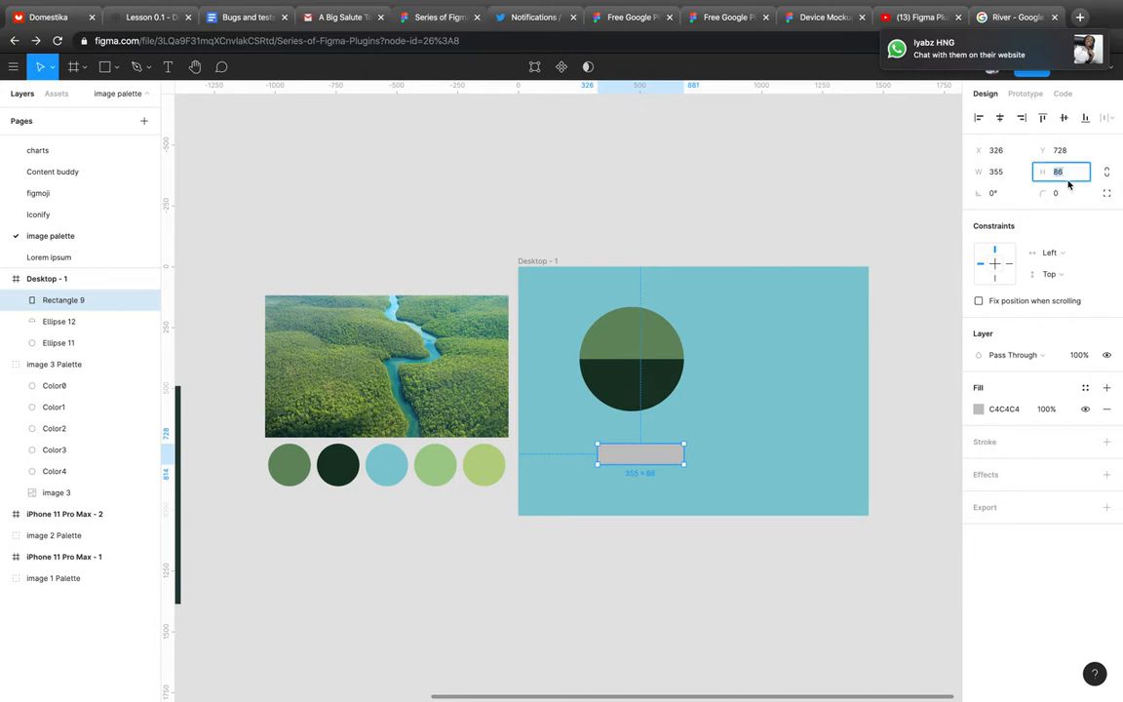
type("60")
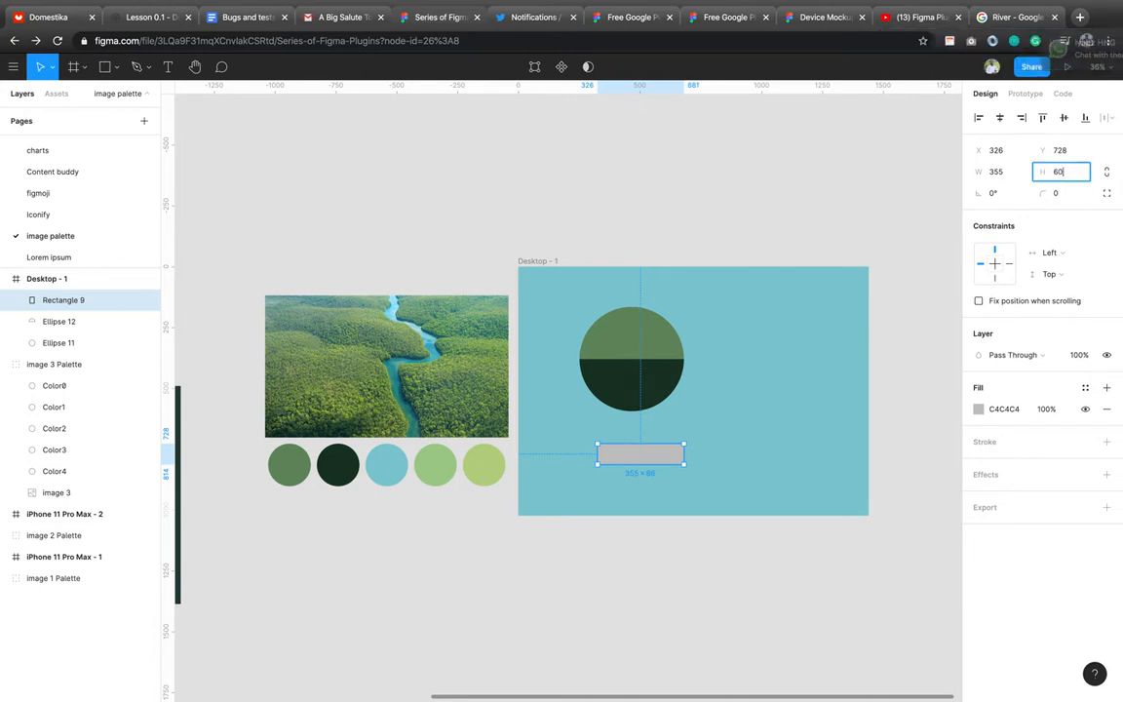
key("Return")
left_click(1063, 195)
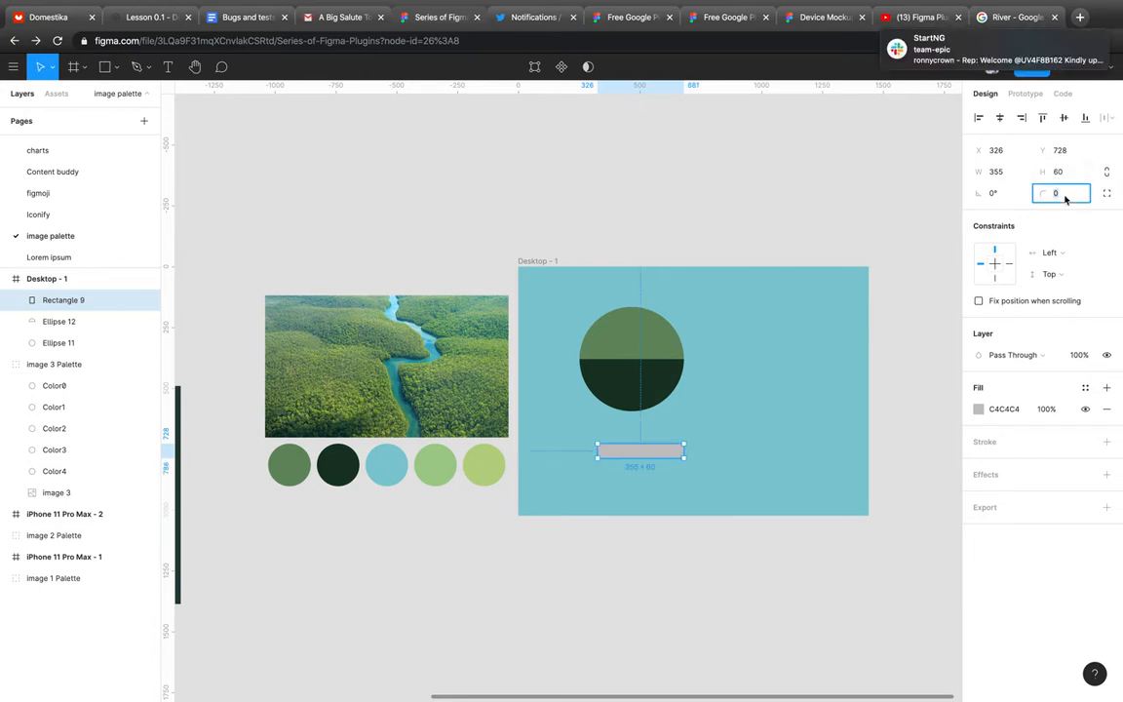
type("50")
key("Return")
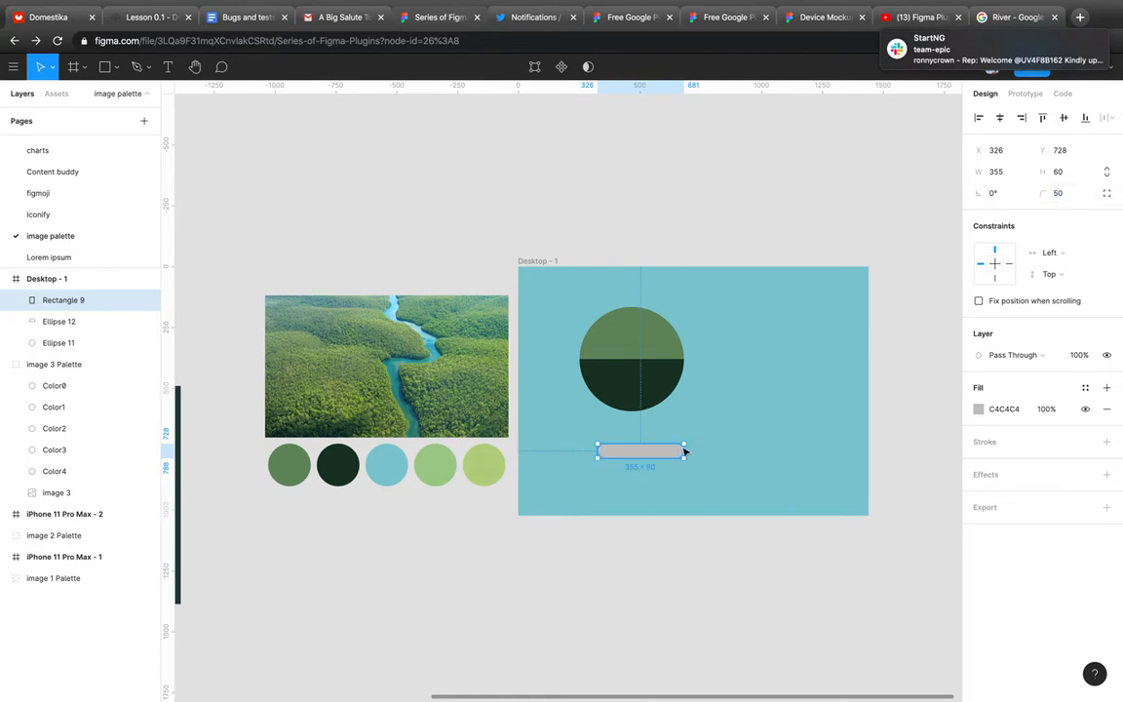
scroll(685, 452, "up", 5)
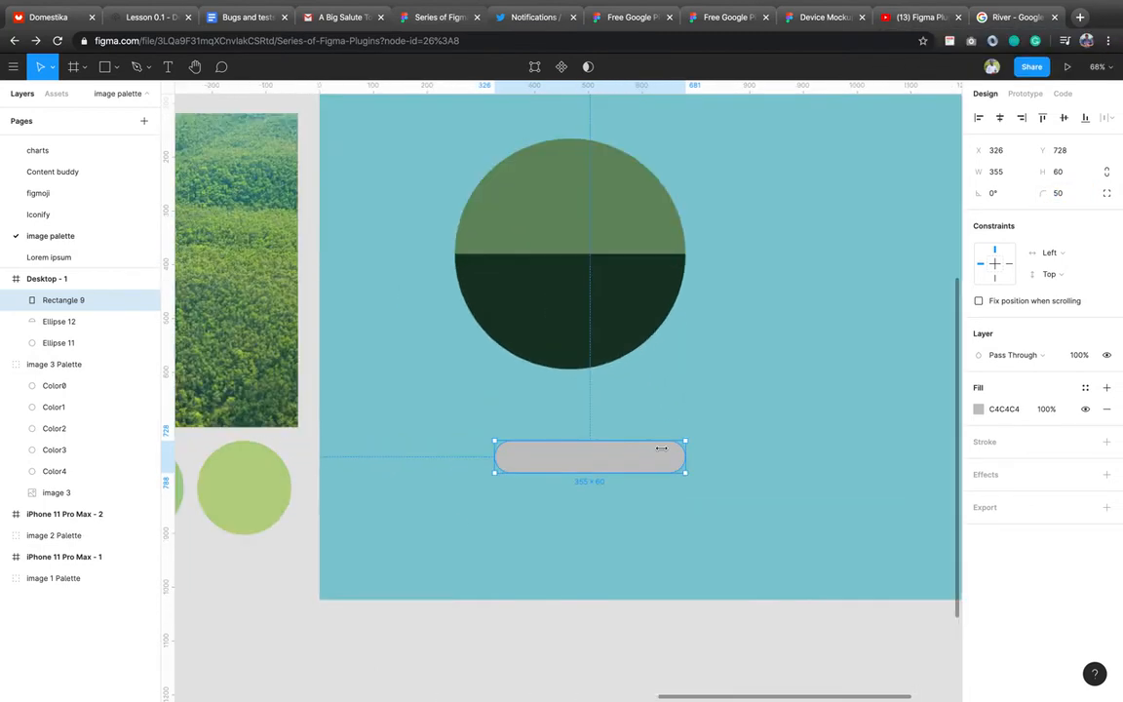
scroll(454, 522, "down", 5)
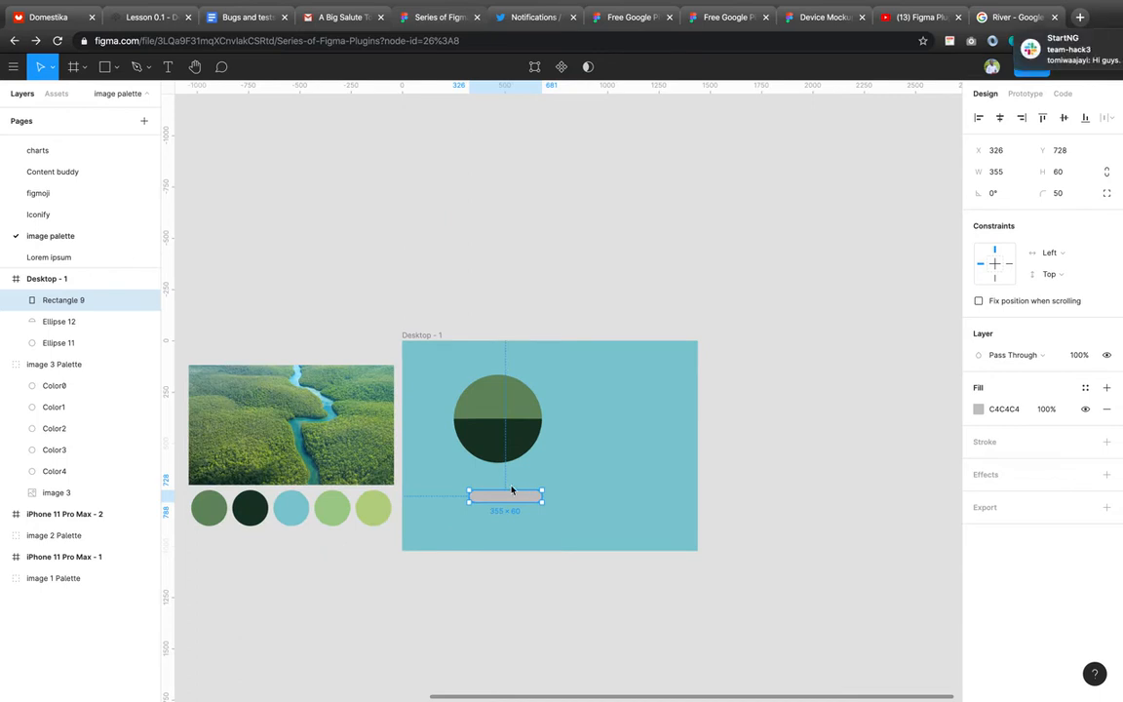
left_click(251, 507)
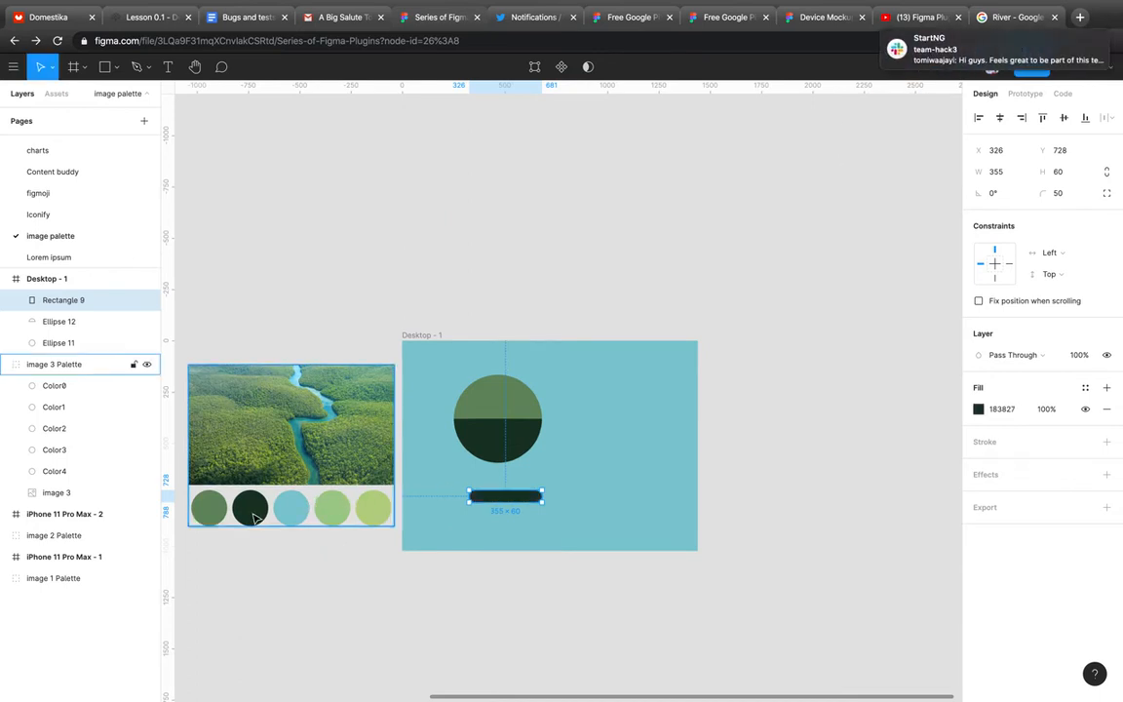
key("t")
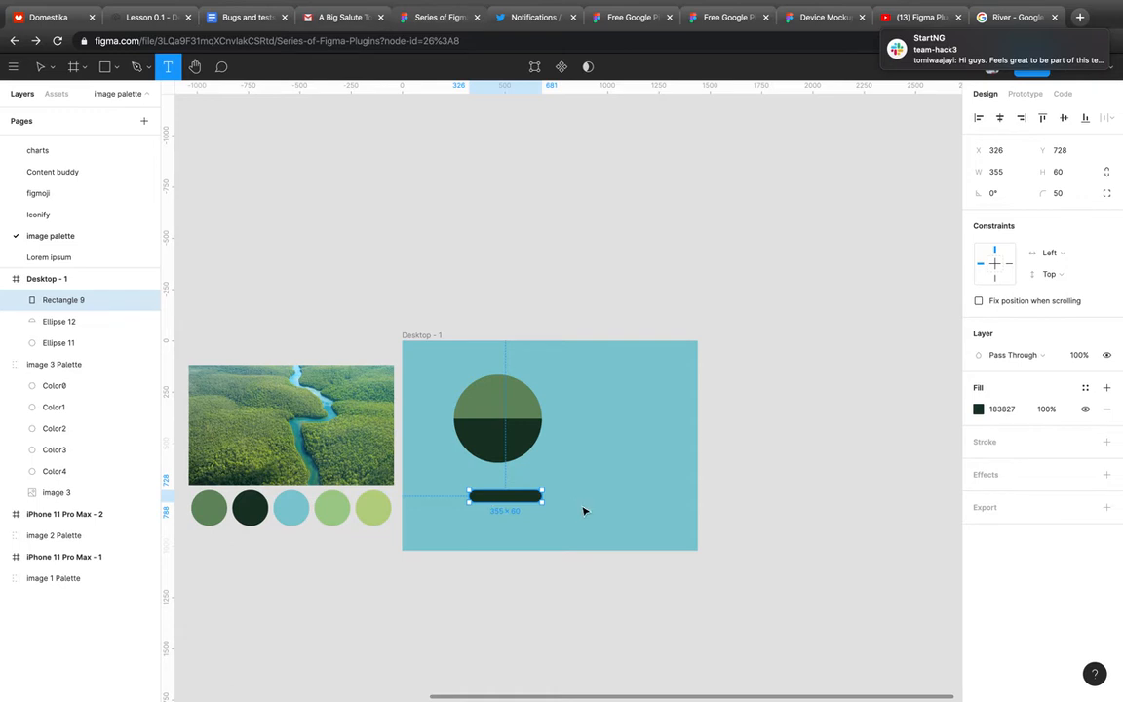
Add an 'Order' label on the pill, coloured with the palette green.
left_click(490, 499)
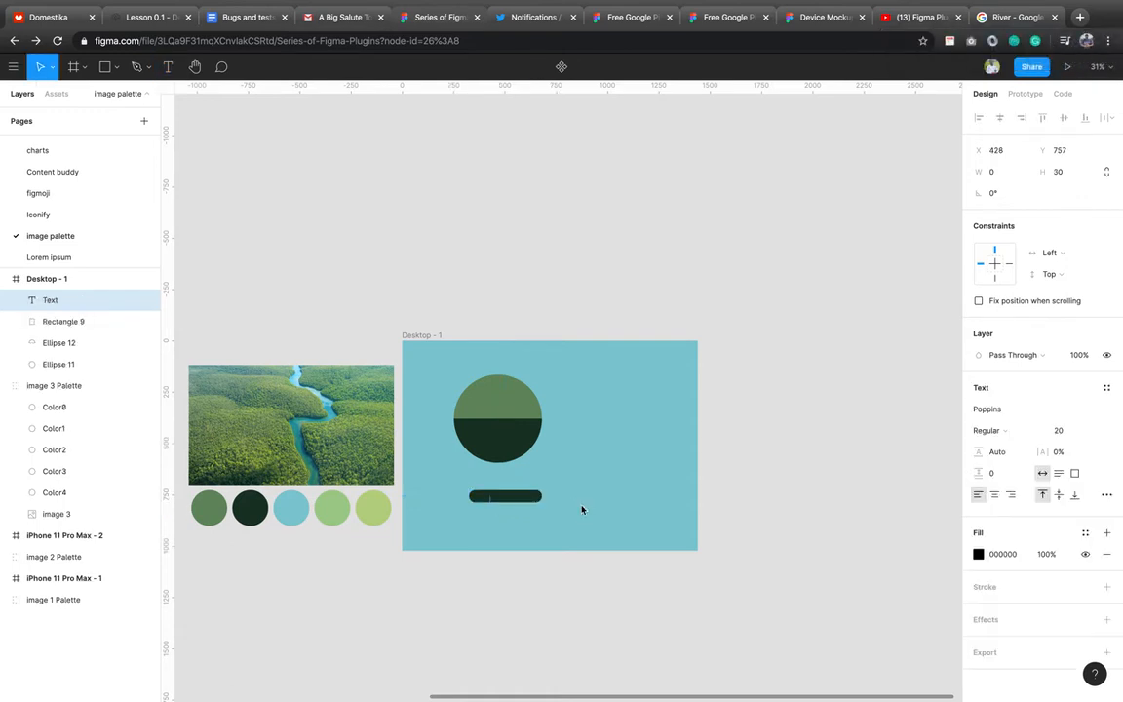
type("Order")
key("Escape")
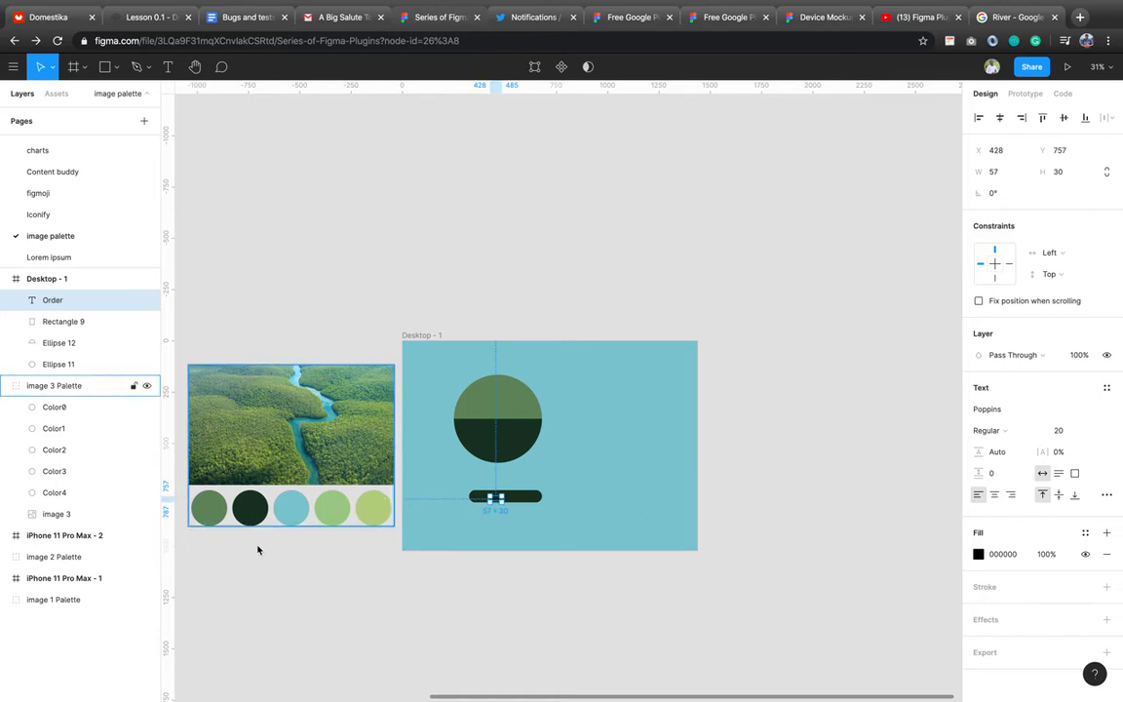
key("i")
left_click(342, 503)
key("shift+Up")
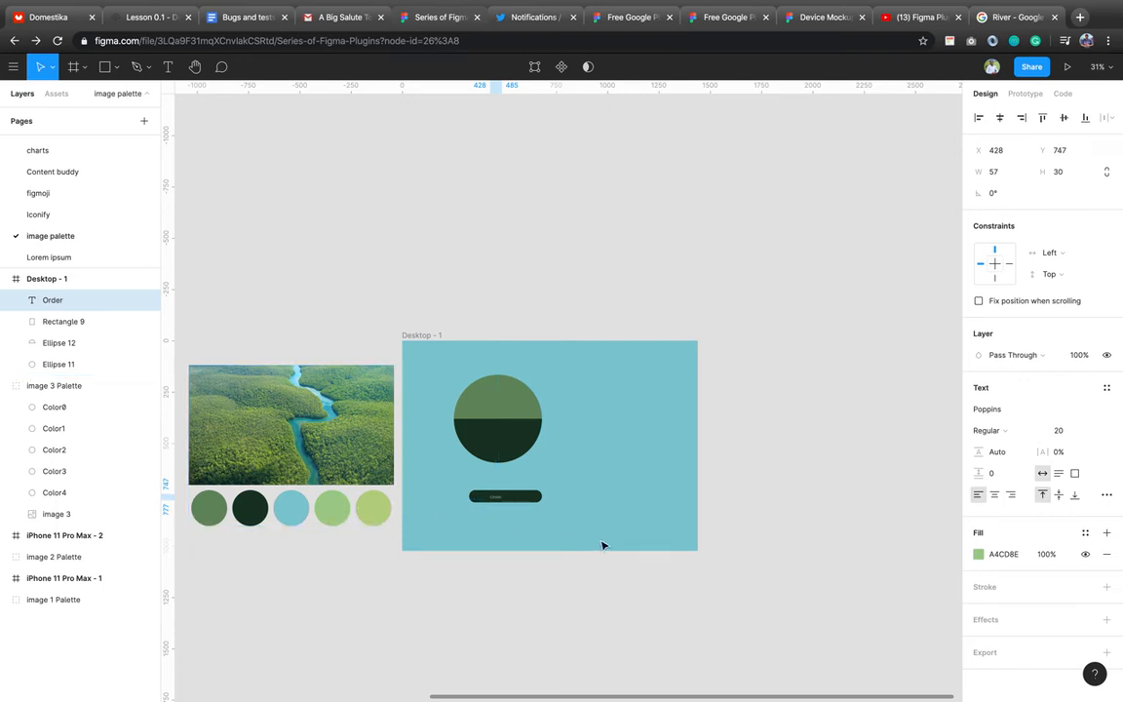
Make the button 85 px tall and centre the size-30 Order text on it.
left_click(535, 502)
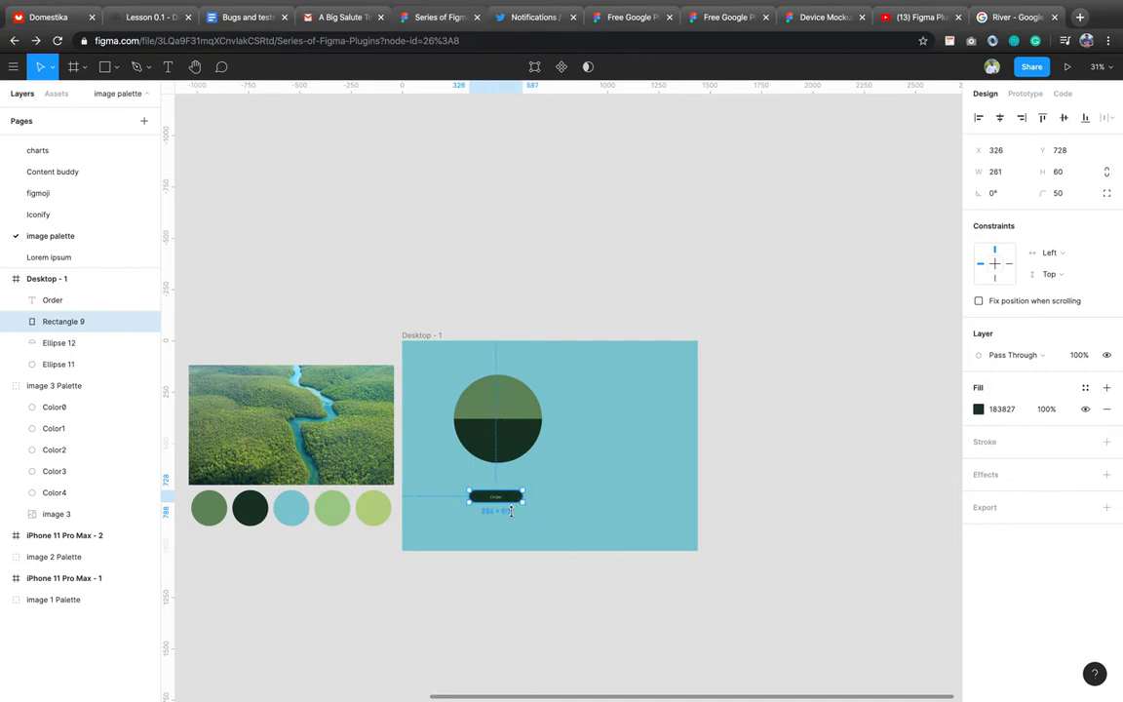
left_click_drag(511, 510, 511, 506)
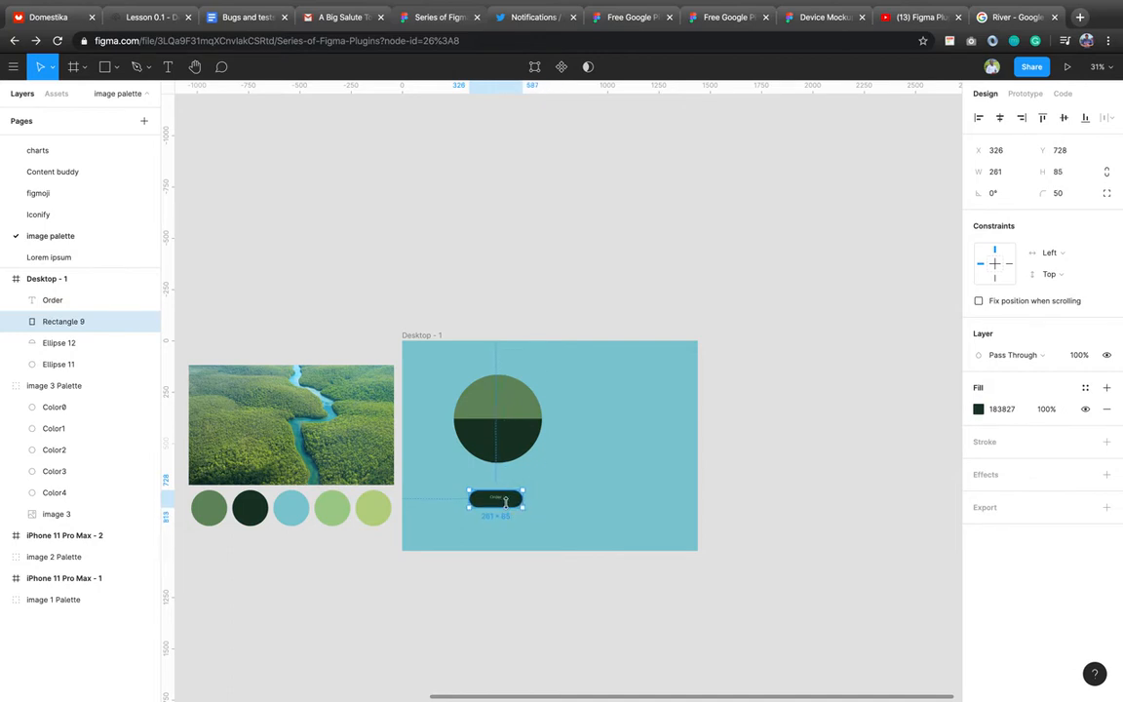
left_click(511, 500, "shift")
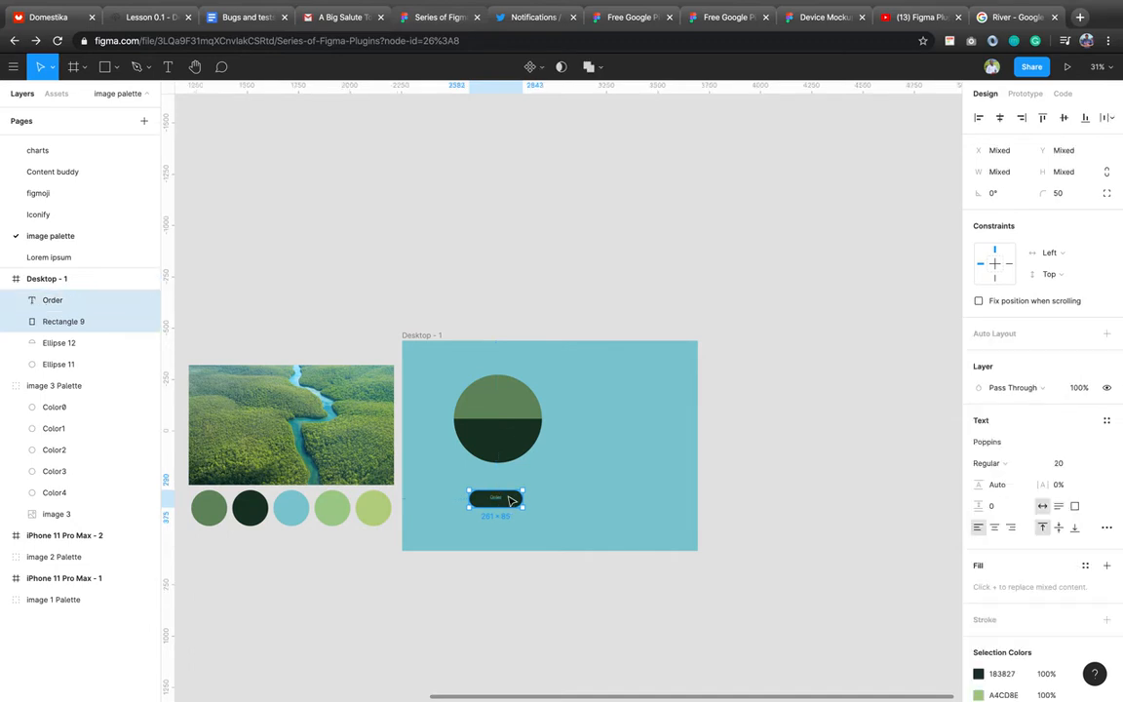
left_click(1064, 117)
left_click(1062, 466)
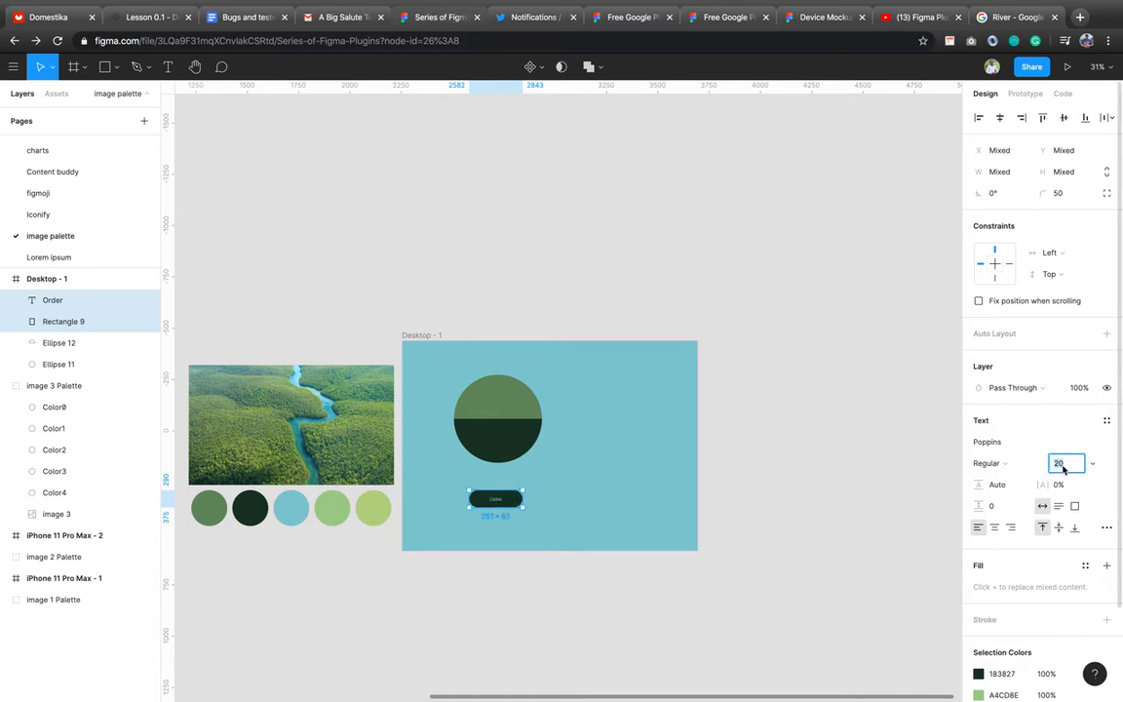
type("30")
key("Return")
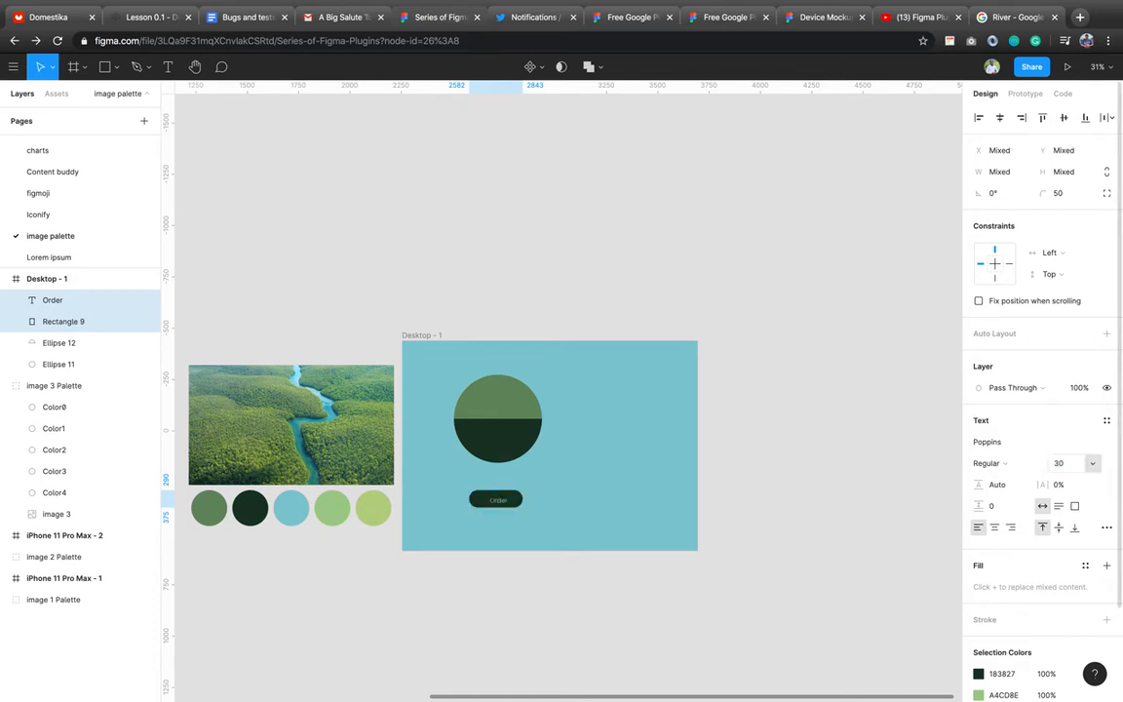
left_click(1000, 118)
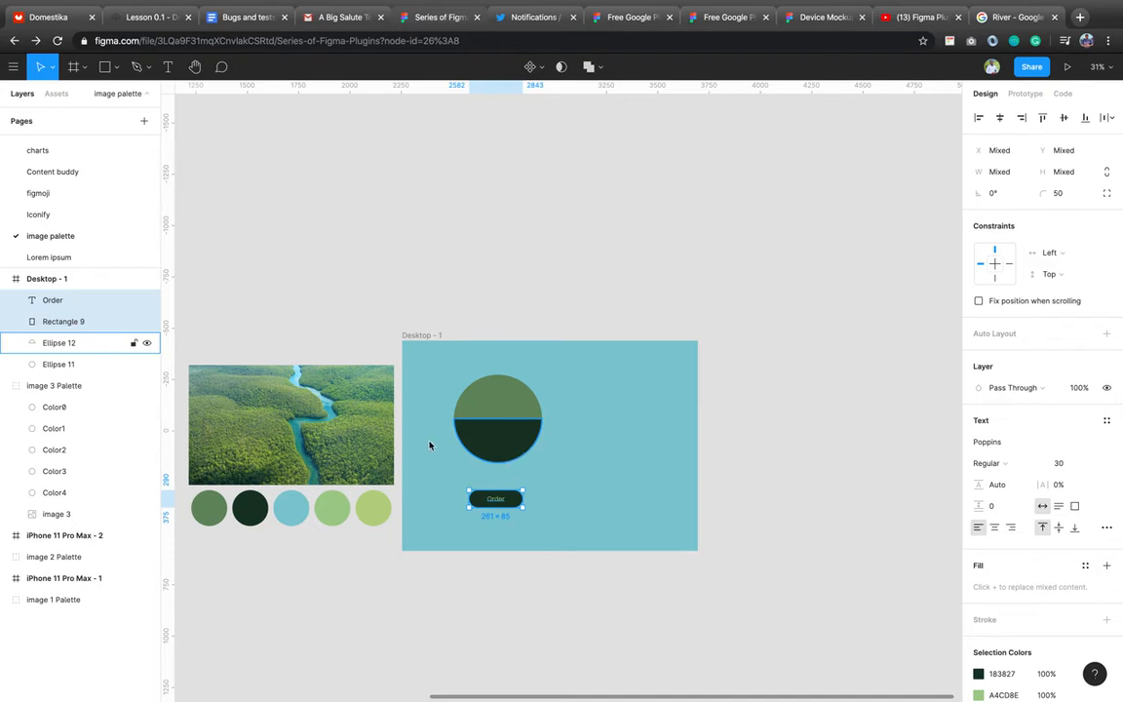
Group the Order text with its button.
key("super+g")
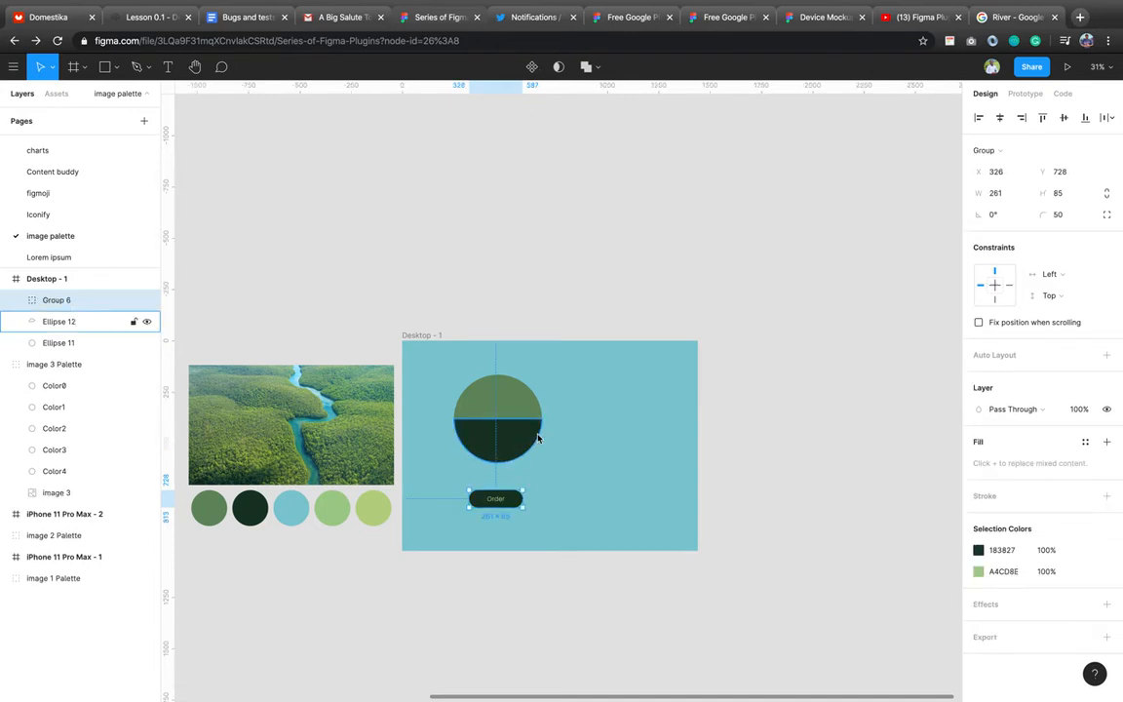
scroll(523, 486, "up", 5)
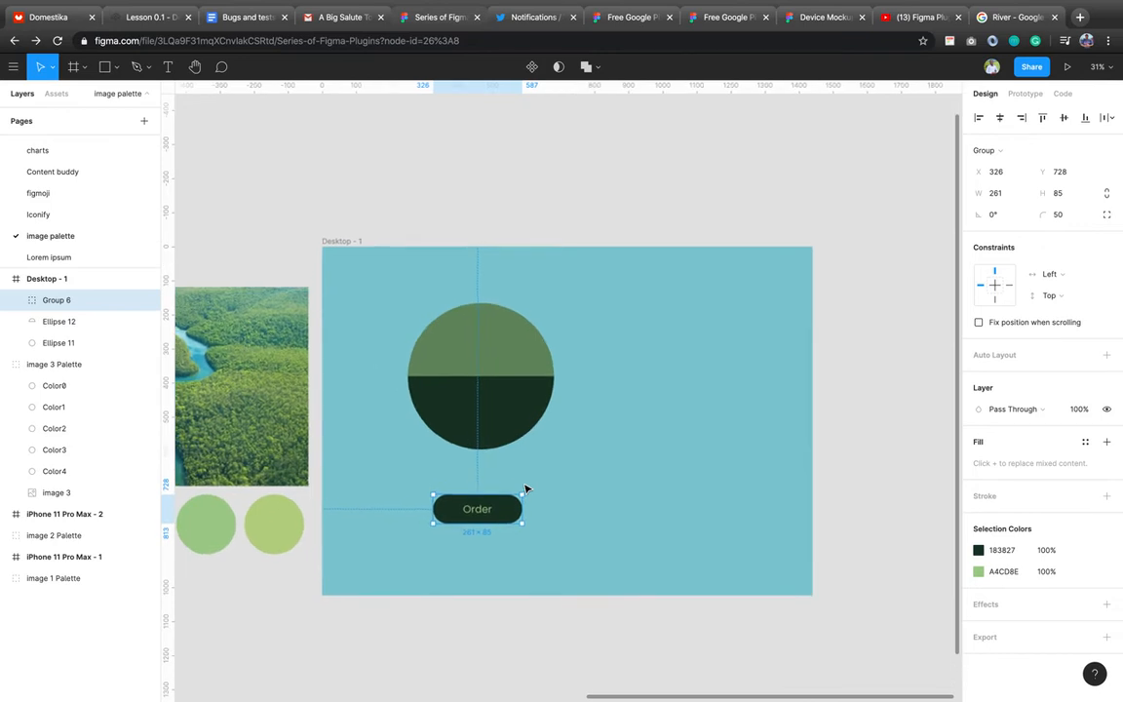
scroll(525, 487, "up", 5)
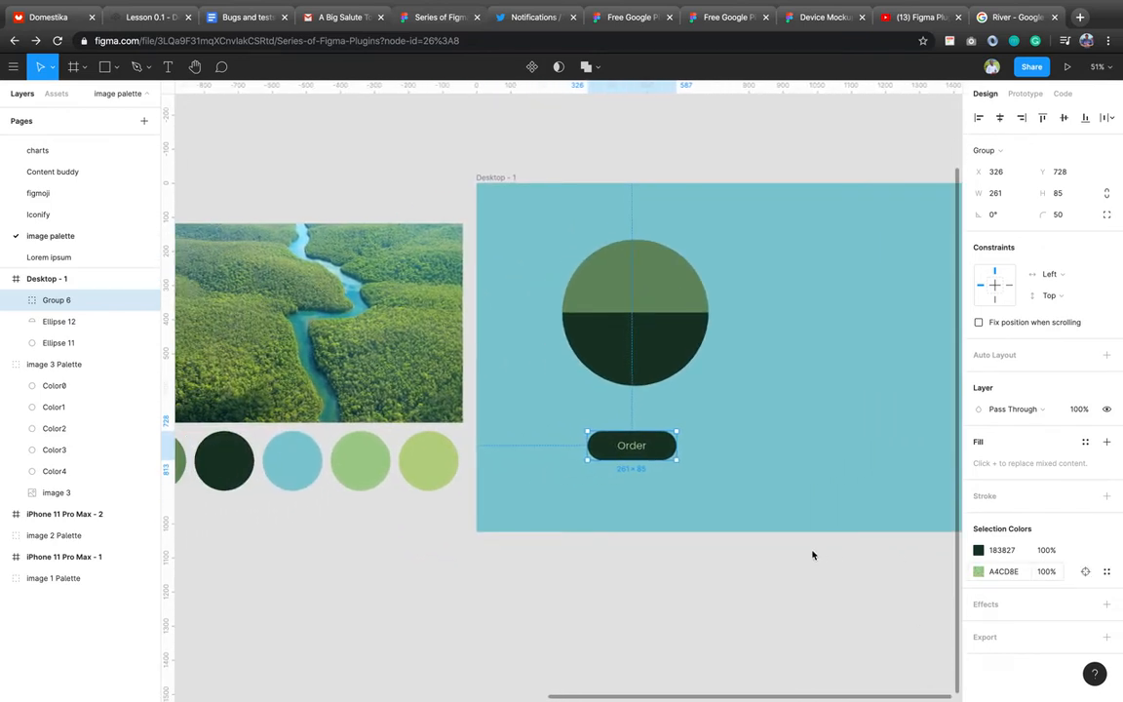
Recolour the Order text to B8D284 from the lightest green palette circle.
left_click(979, 571)
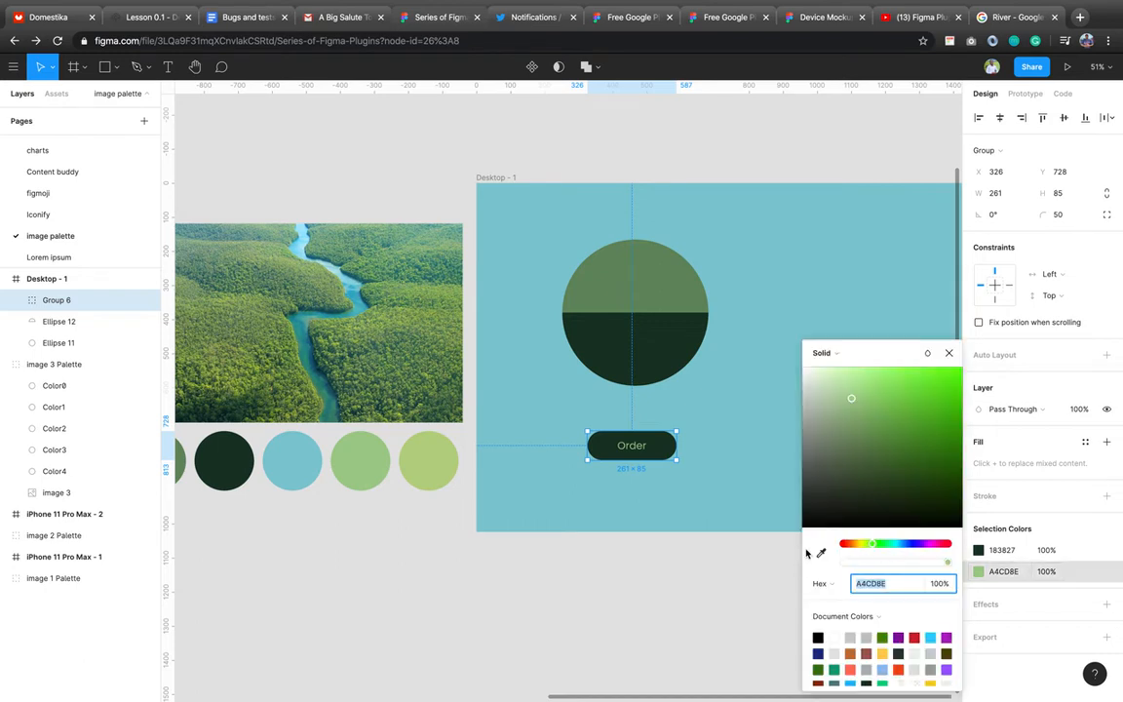
key("i")
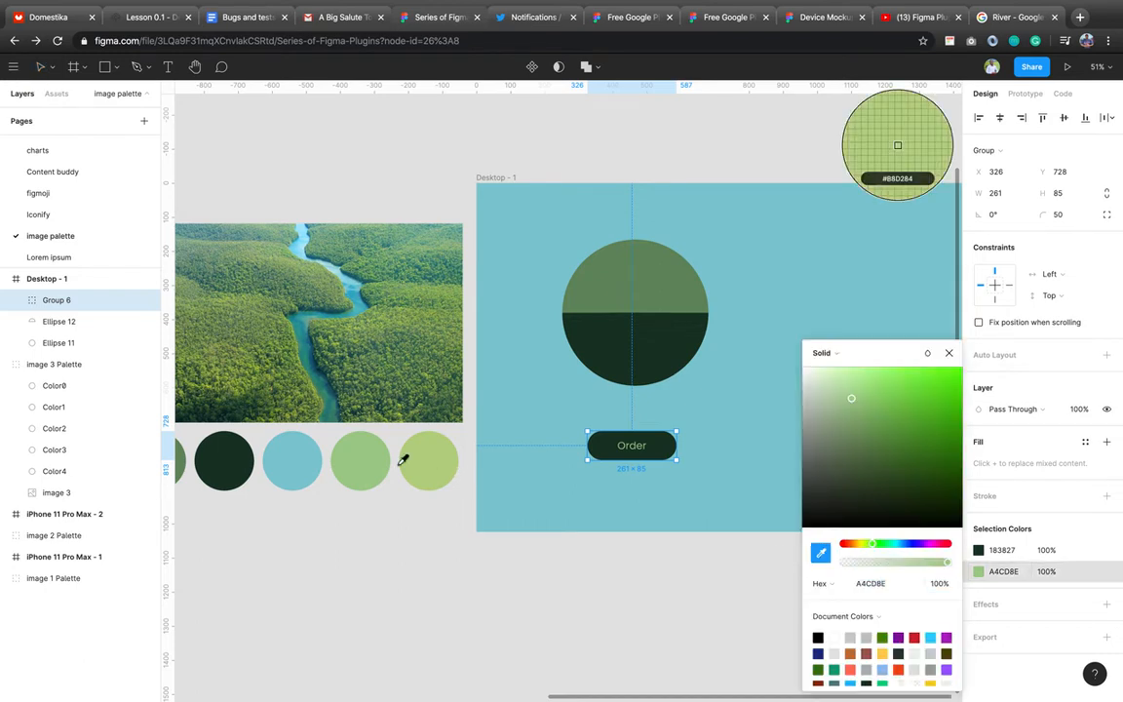
left_click(423, 471)
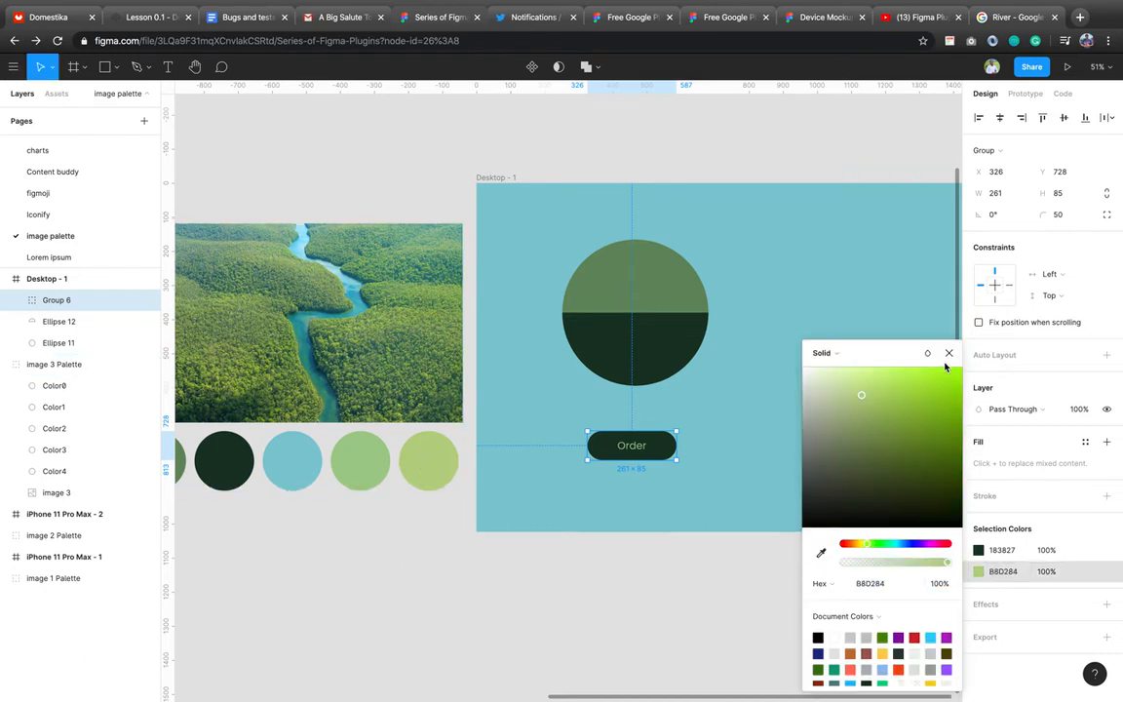
key("Escape")
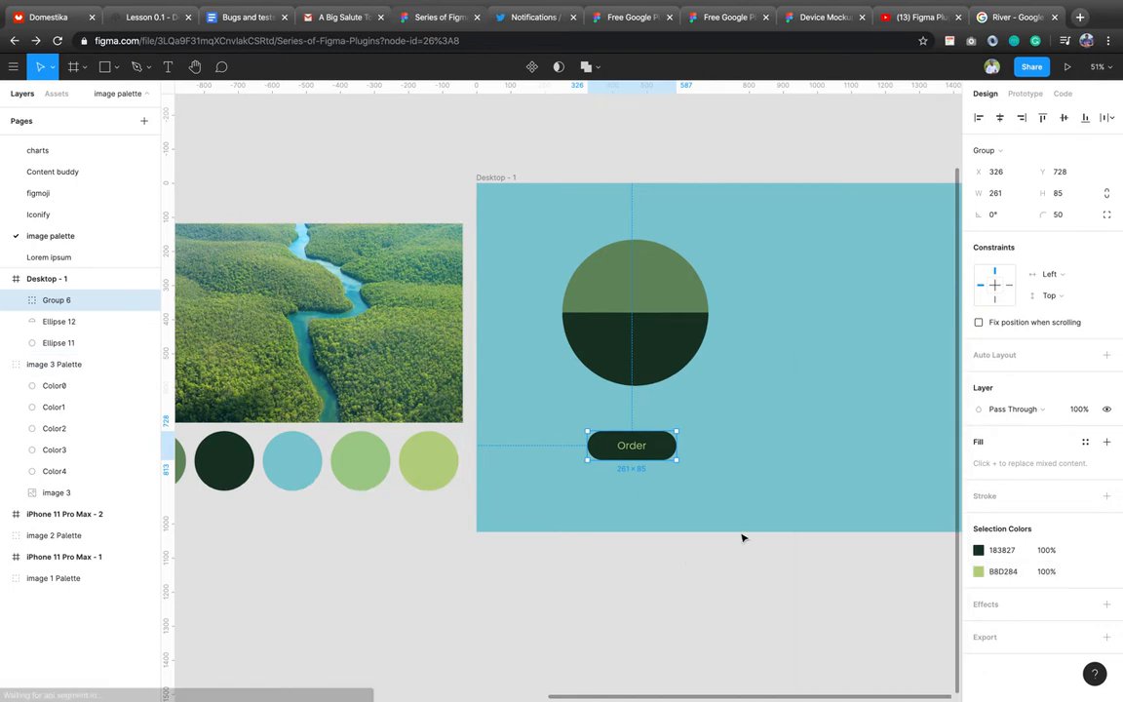
left_click(742, 534)
scroll(742, 535, "down", 4)
scroll(742, 537, "right", 3)
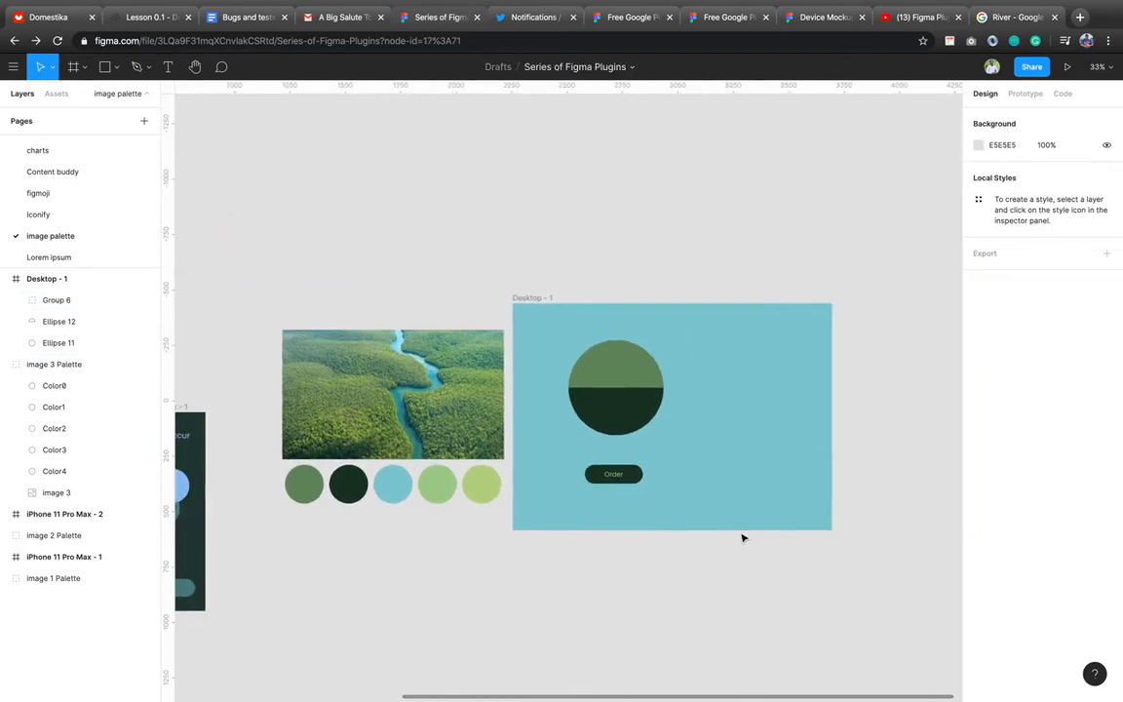
scroll(742, 538, "down", 3)
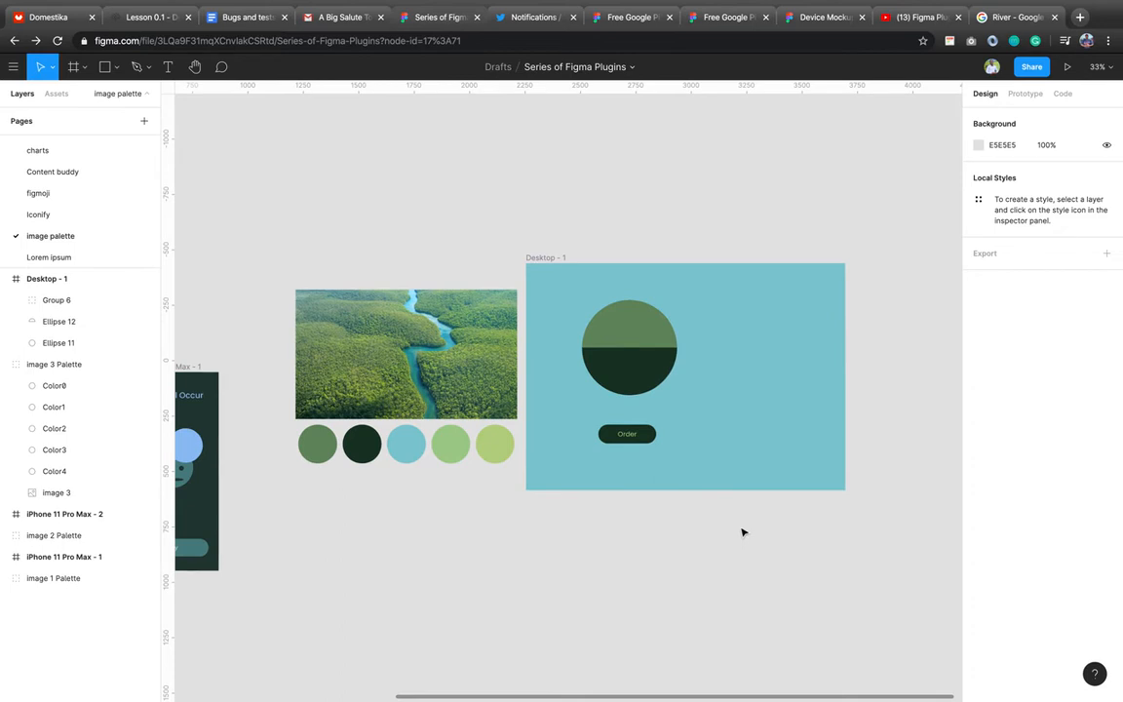
scroll(494, 414, "left", 5)
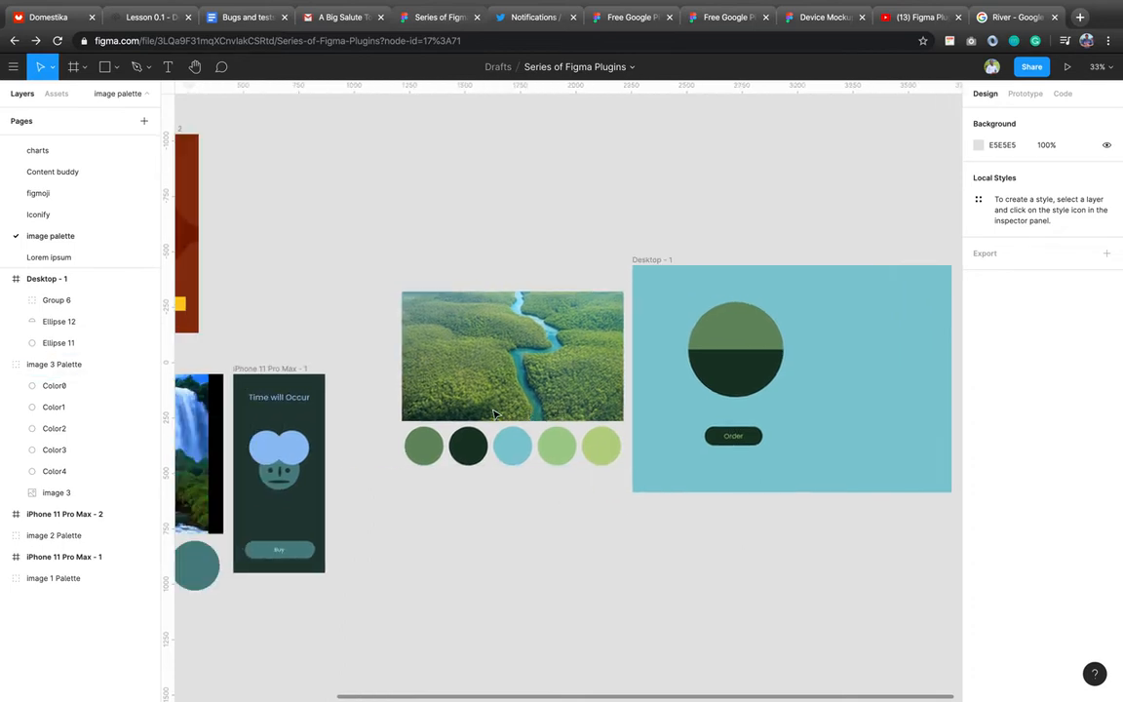
scroll(495, 414, "left", 5)
scroll(494, 414, "down", 2)
scroll(495, 414, "left", 5)
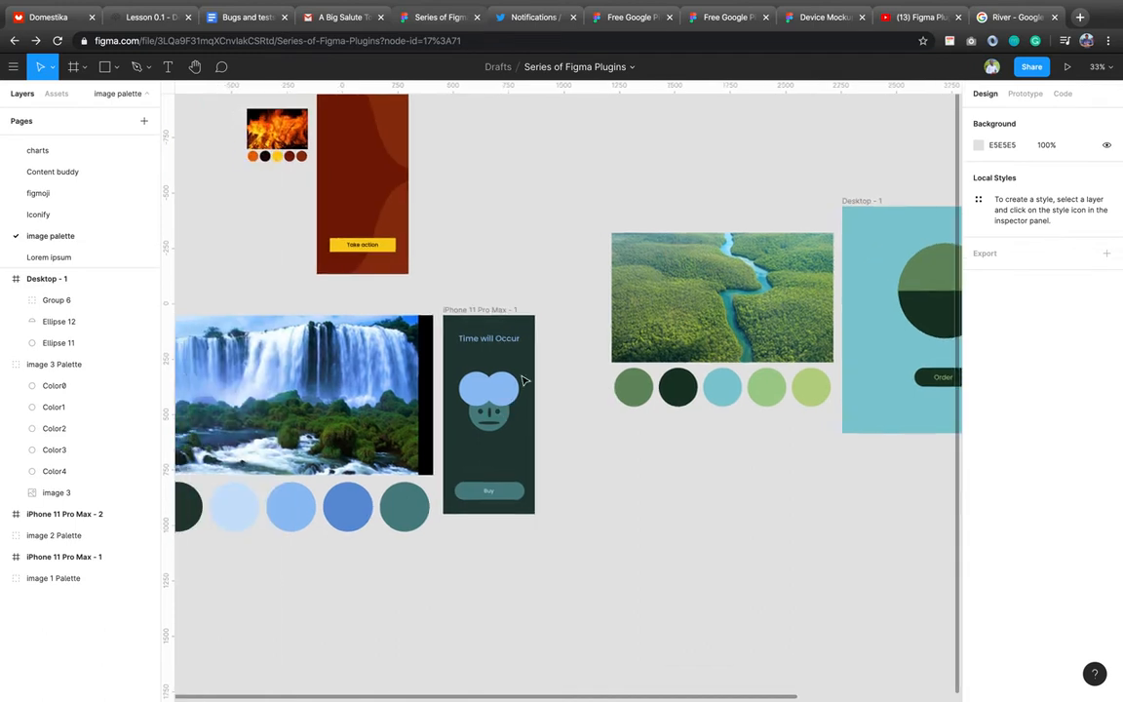
scroll(466, 433, "left", 5)
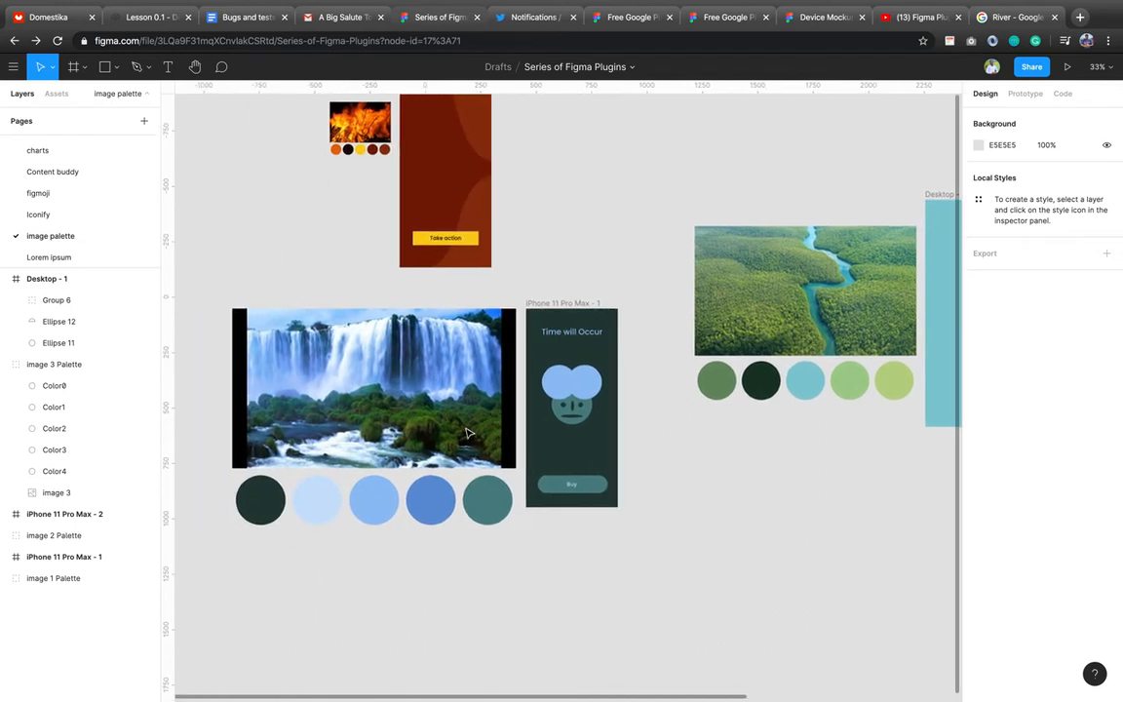
scroll(467, 433, "up", 5)
scroll(467, 433, "left", 2)
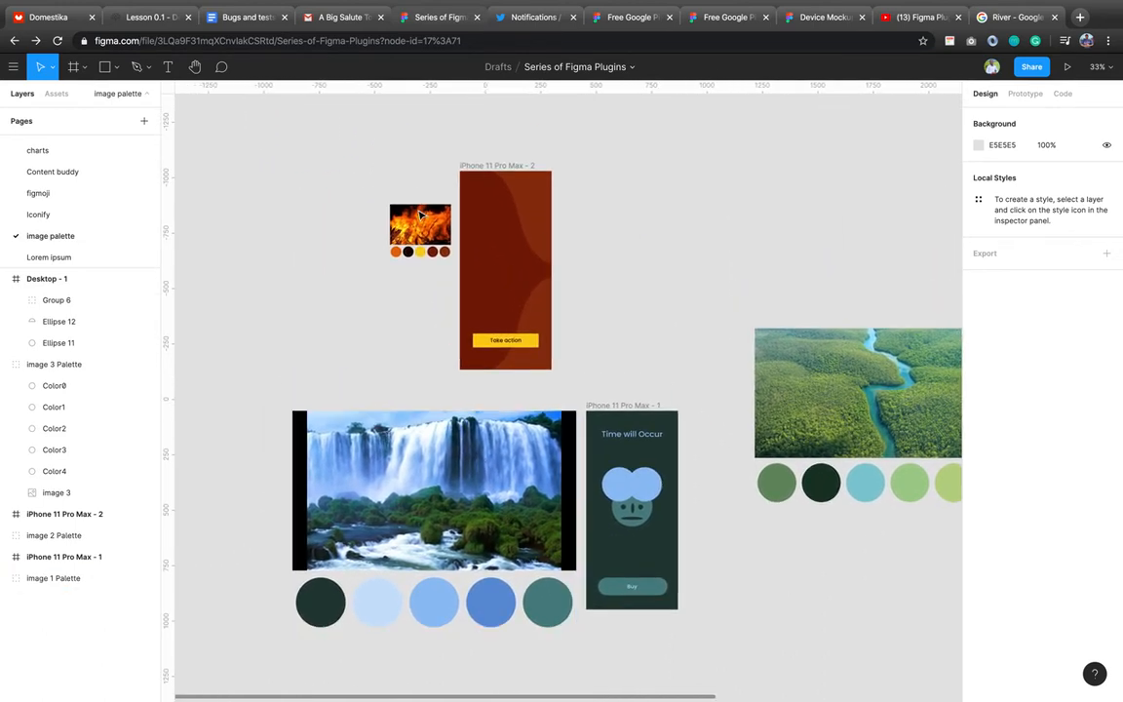
scroll(421, 215, "up", 10)
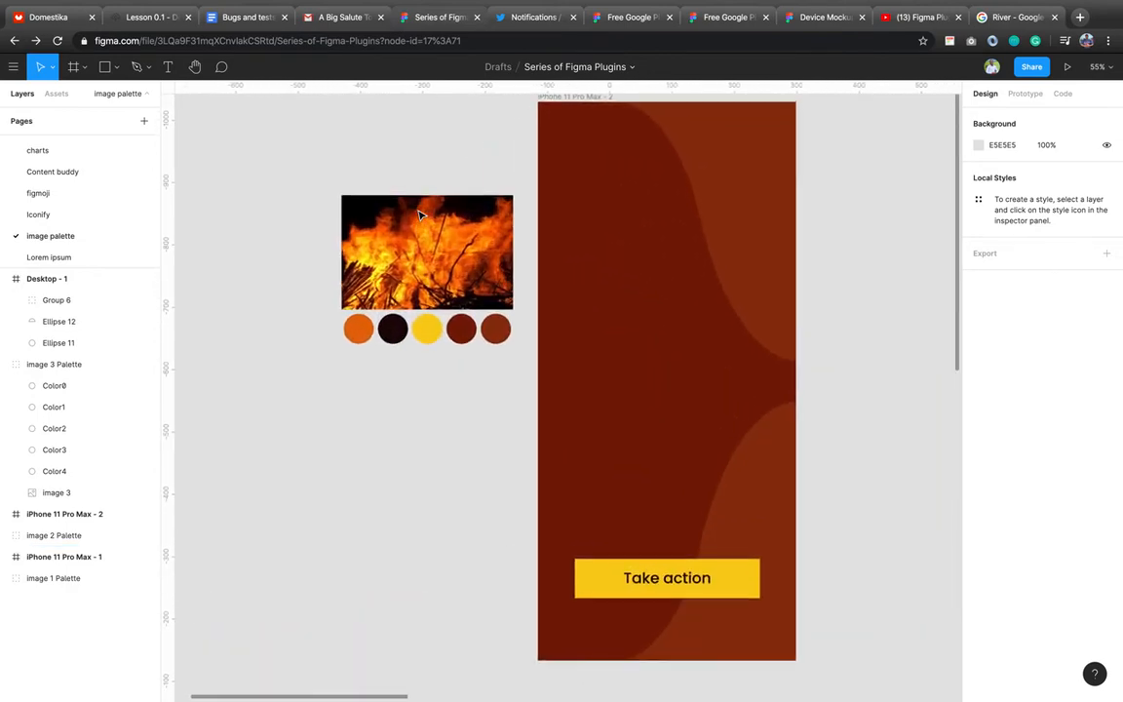
scroll(420, 215, "down", 10)
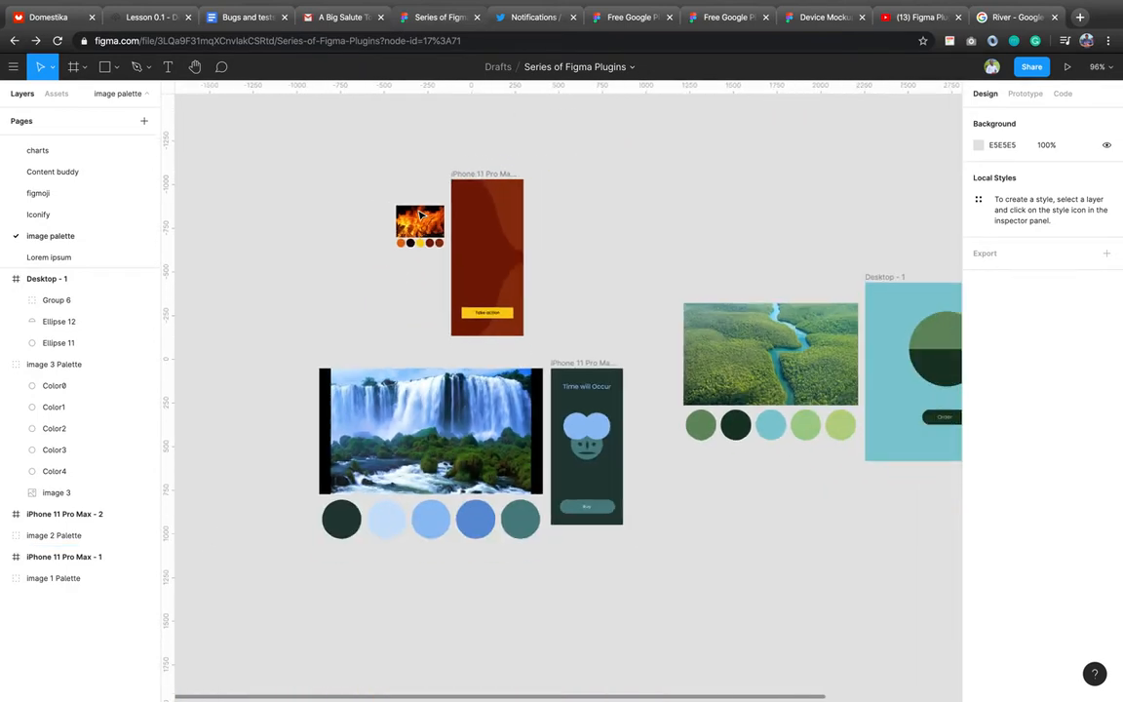
scroll(420, 214, "right", 3)
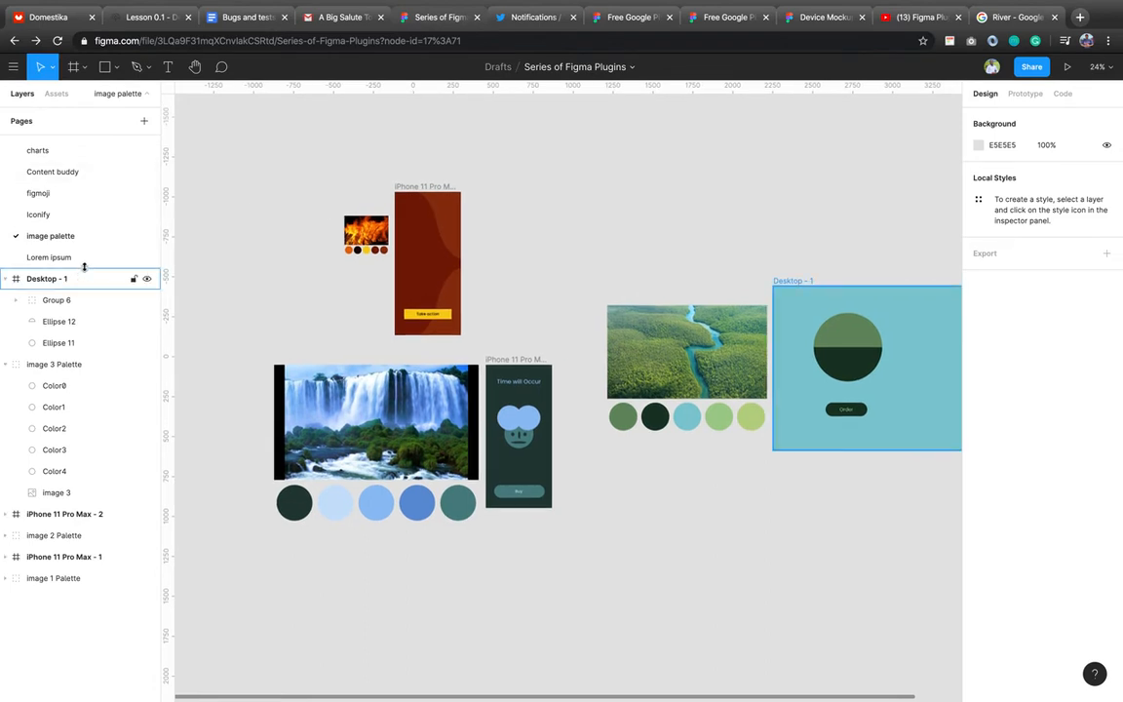
scroll(95, 166, "up", 3)
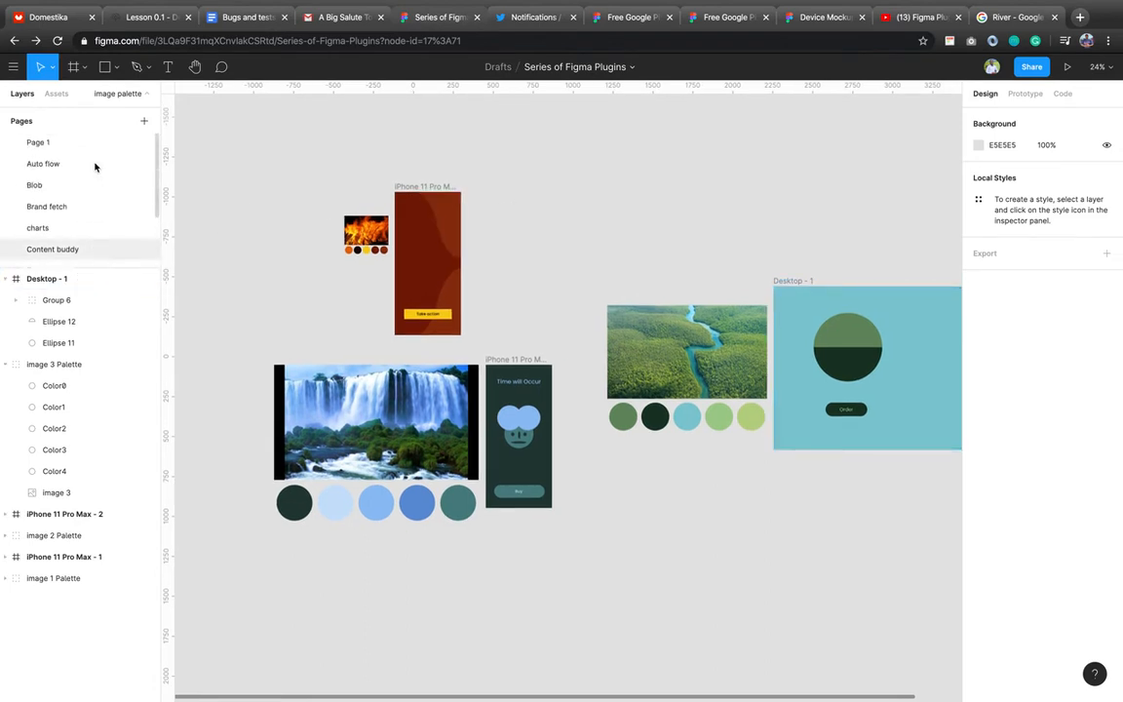
Add a new page named Lottiefiles and open it, ready for a frame.
left_click(71, 144)
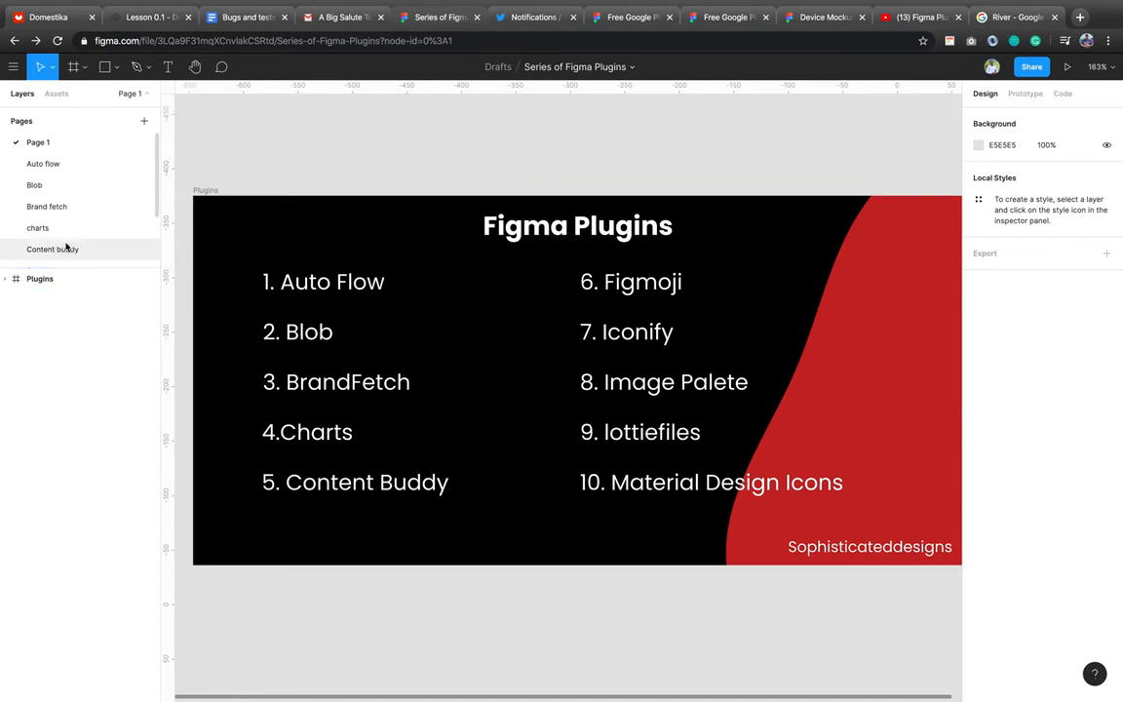
scroll(66, 247, "down", 3)
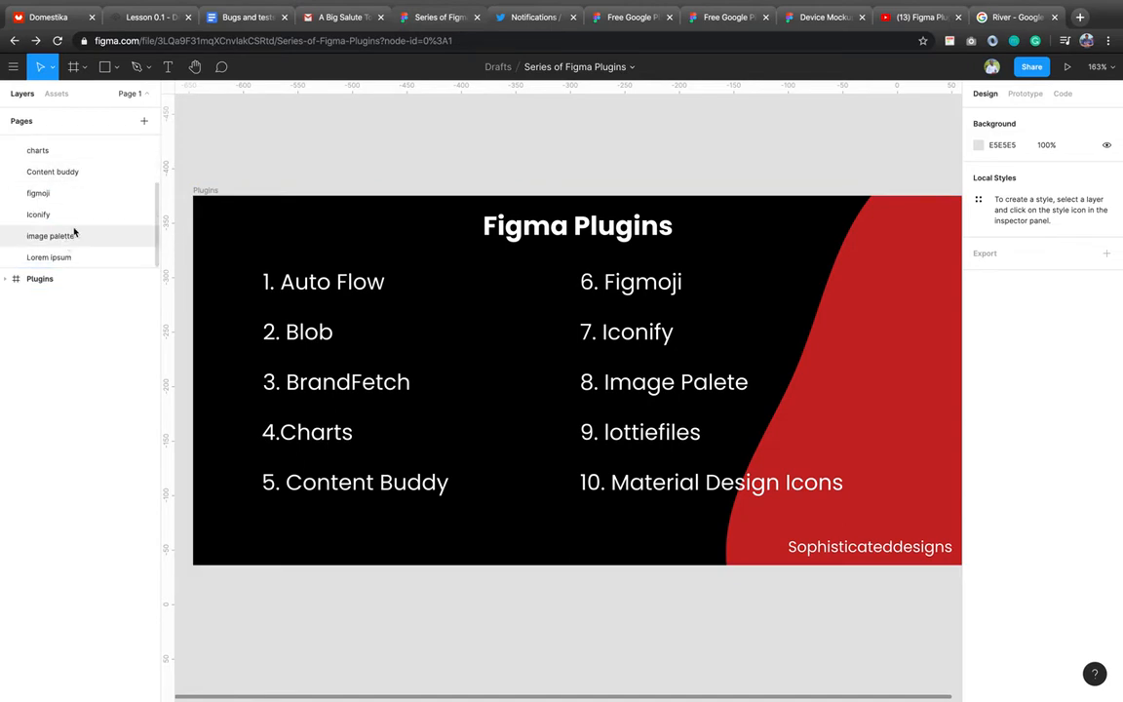
left_click(144, 121)
type("Lot")
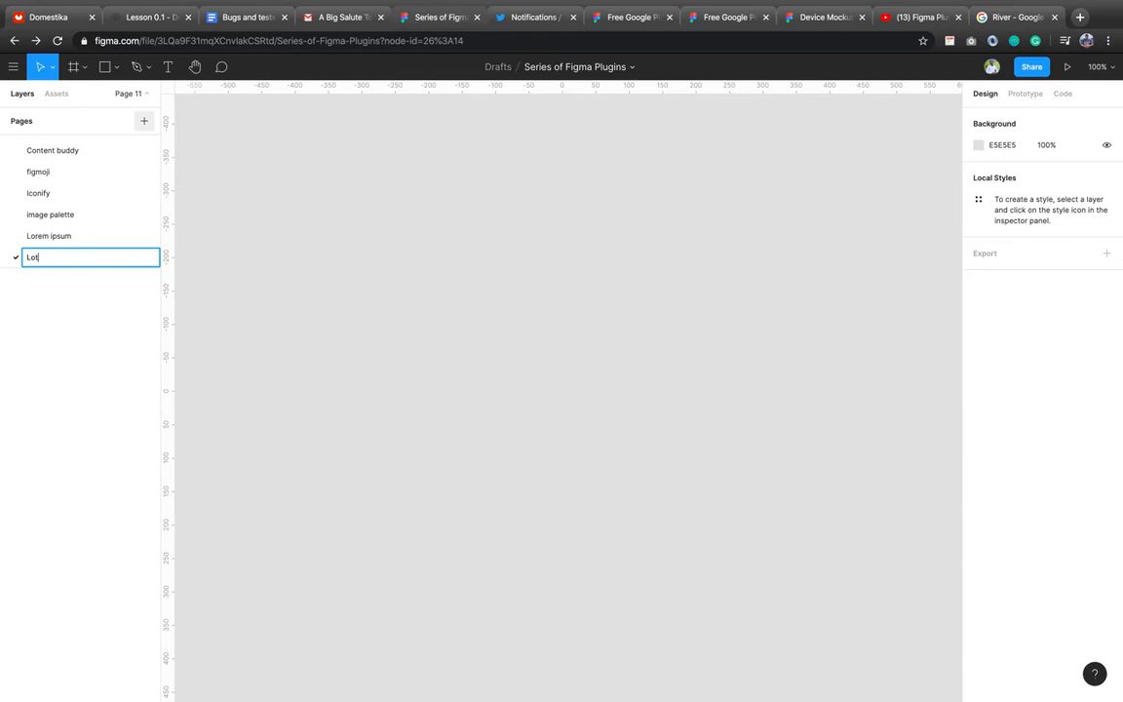
type("tiefiles")
key("Return")
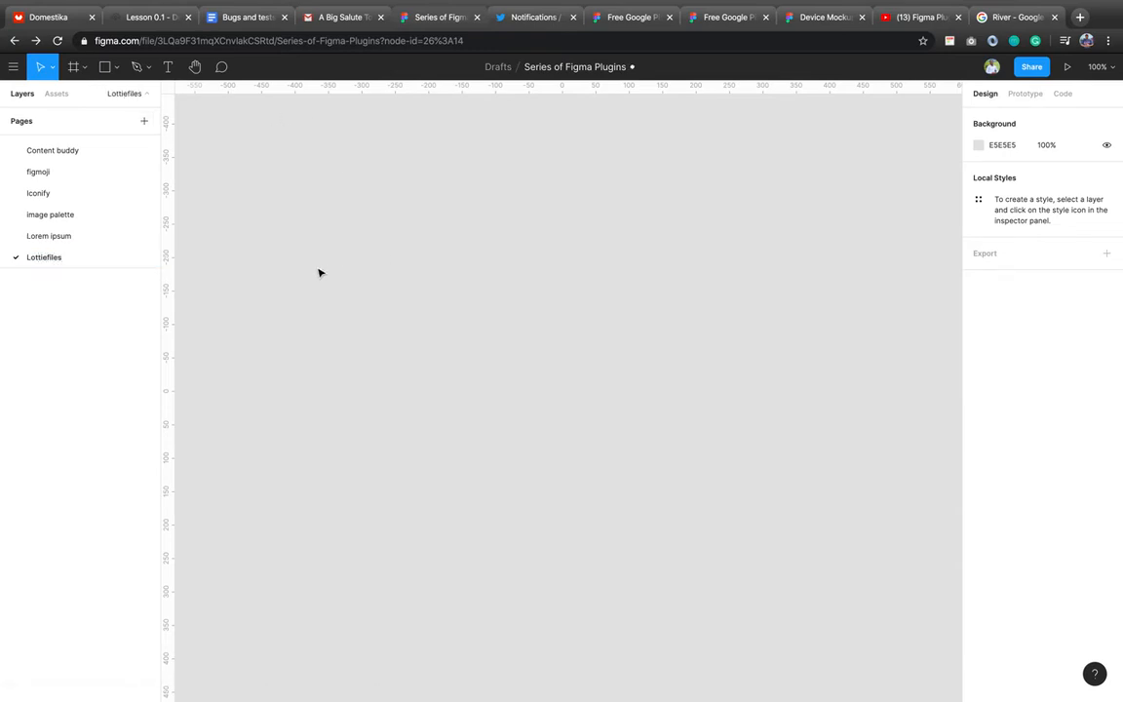
left_click(72, 68)
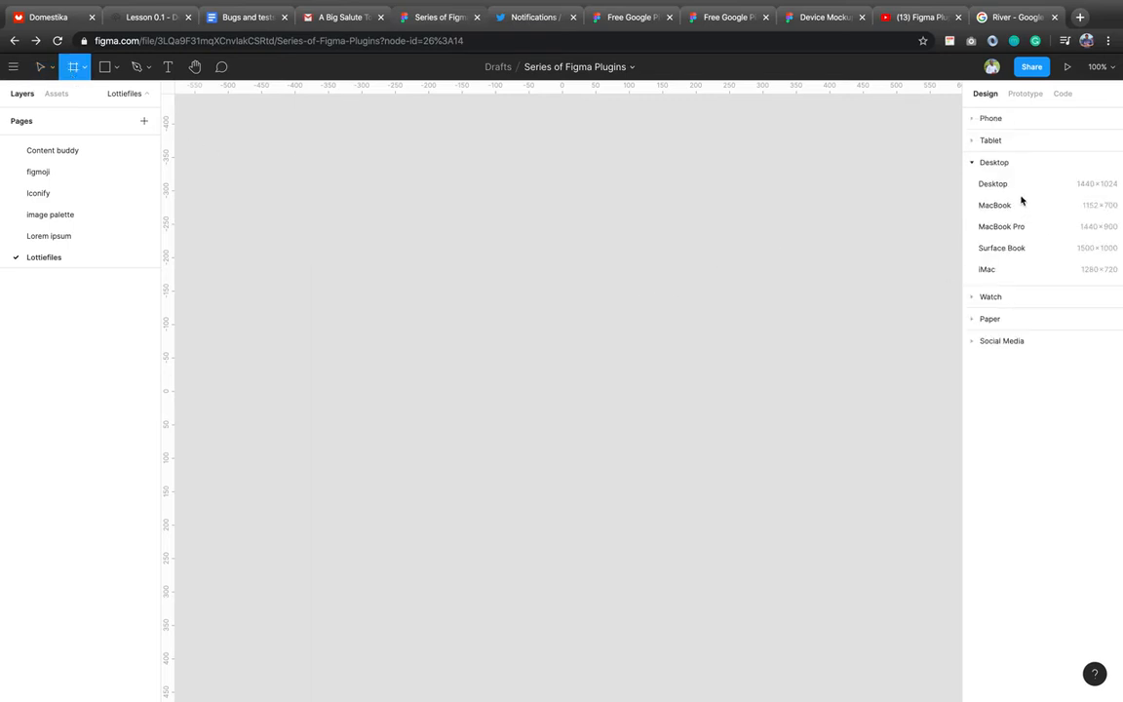
Add a 414 × 896 iPhone 11 Pro Max frame, then bring up the canvas Plugins submenu.
left_click(986, 119)
left_click(998, 145)
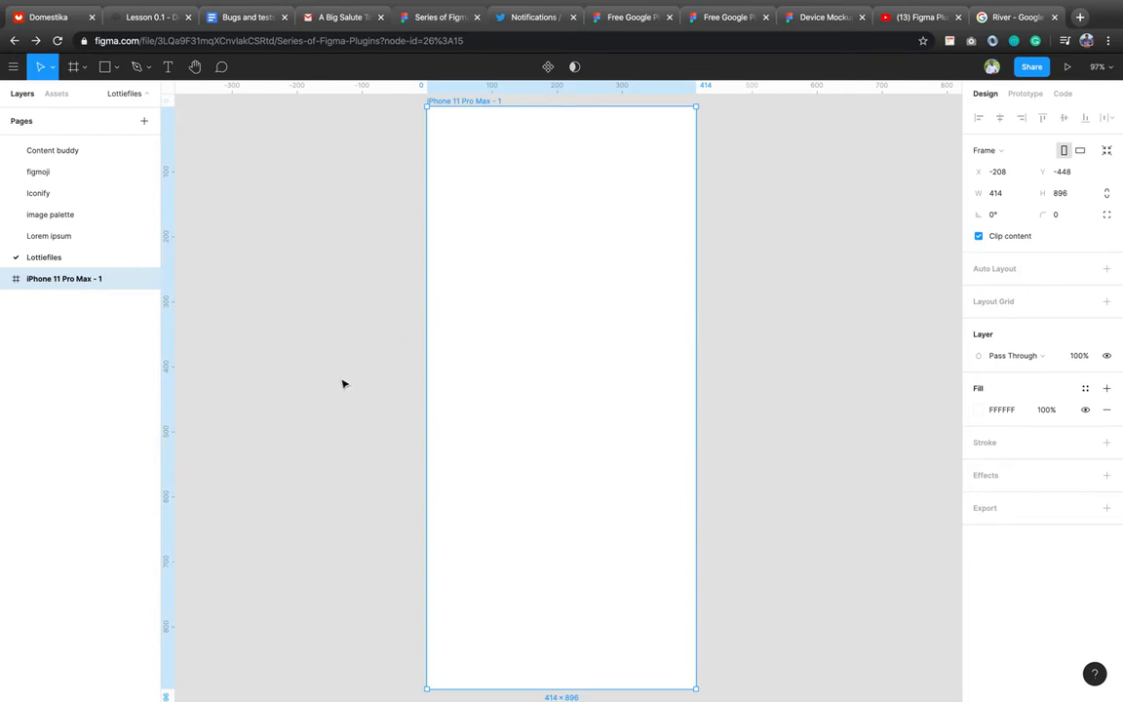
right_click(249, 363)
mouse_move(367, 407)
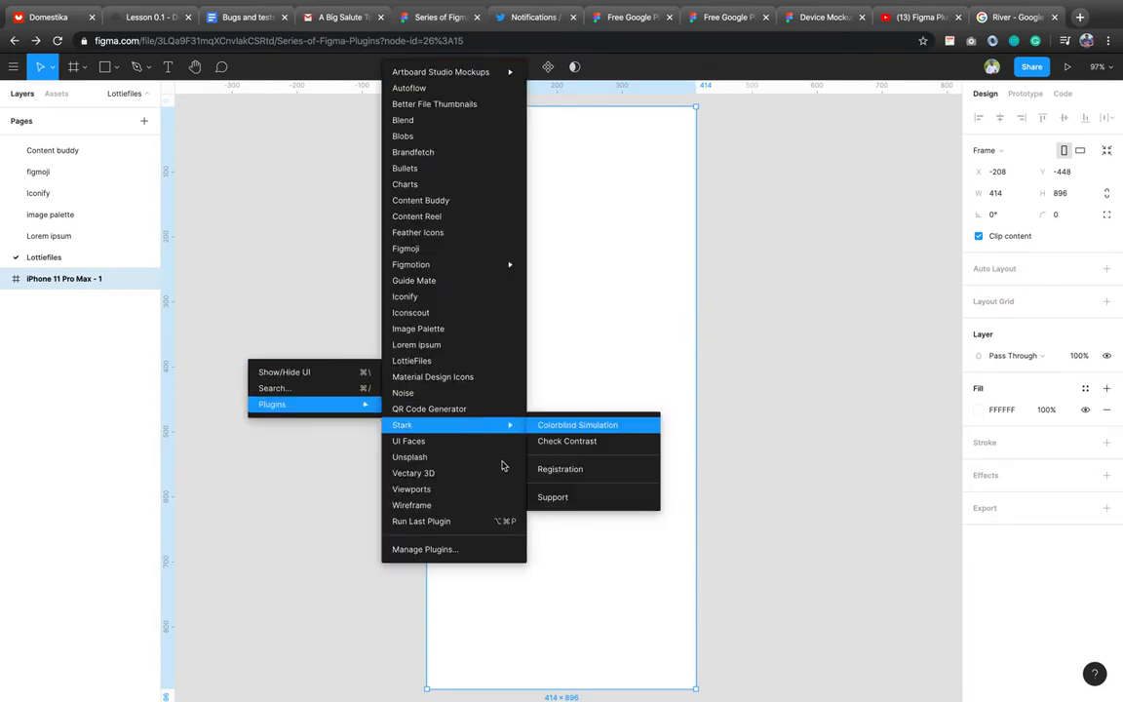
Launch LottieFiles and browse the Search tab's popular animations this week.
left_click(499, 361)
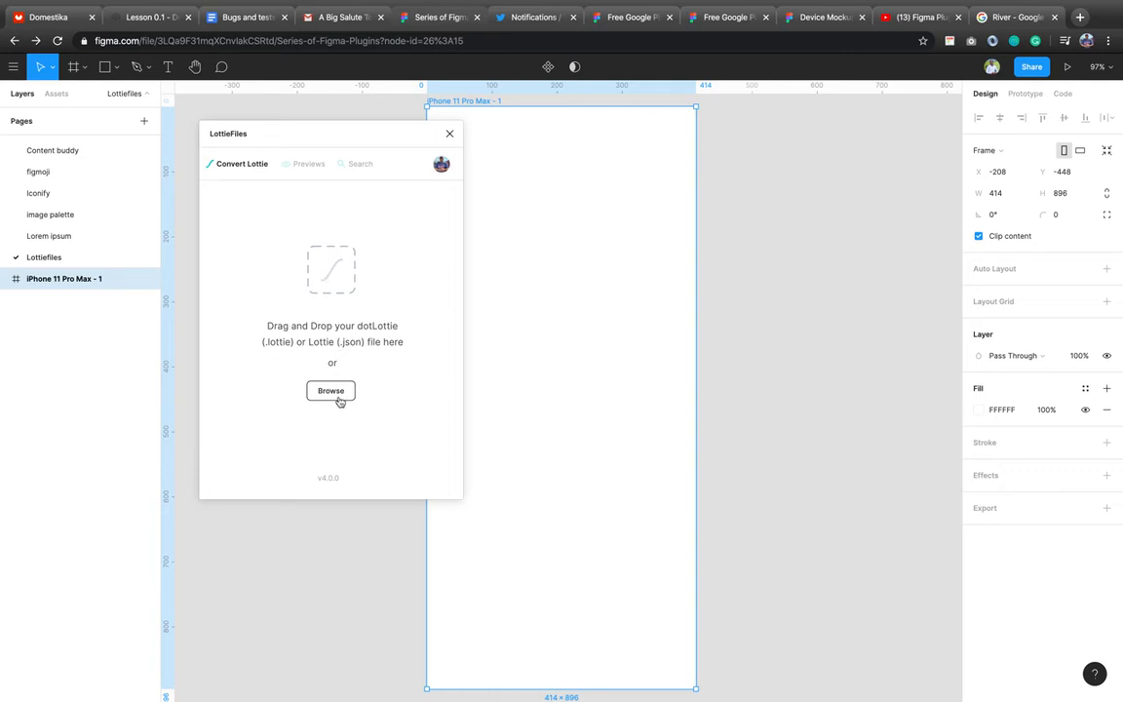
left_click(358, 168)
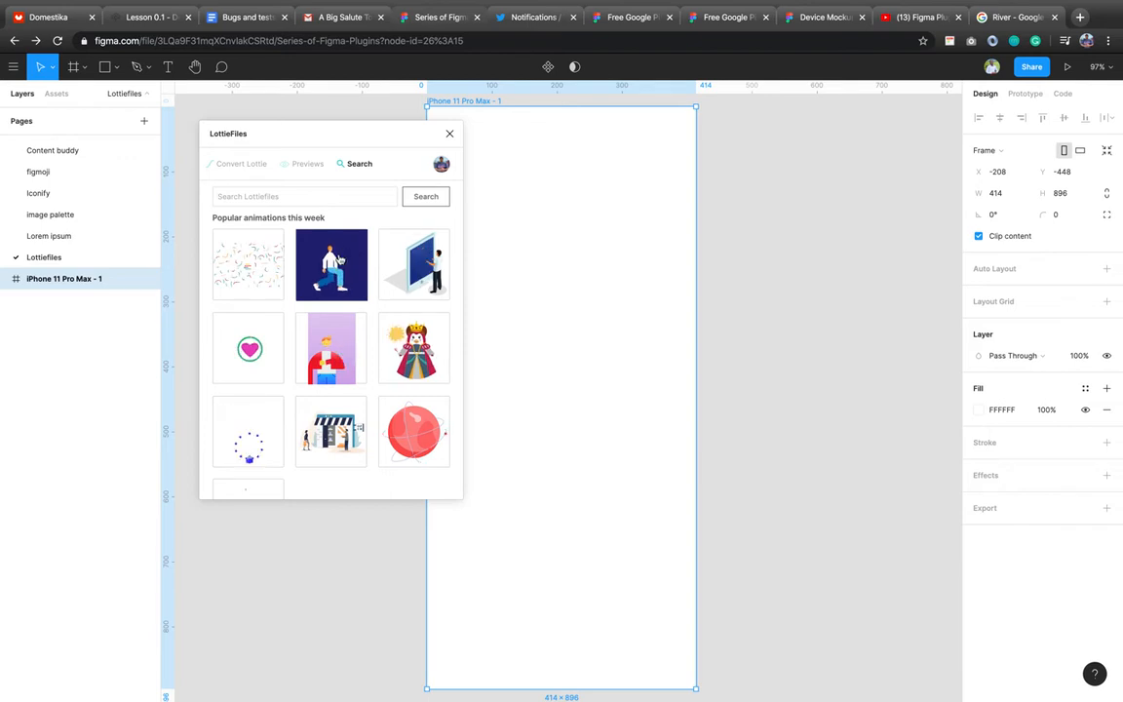
Pick the blue-background kneeling-man animation, keep its background colour, and convert it to a GIF.
left_click(334, 261)
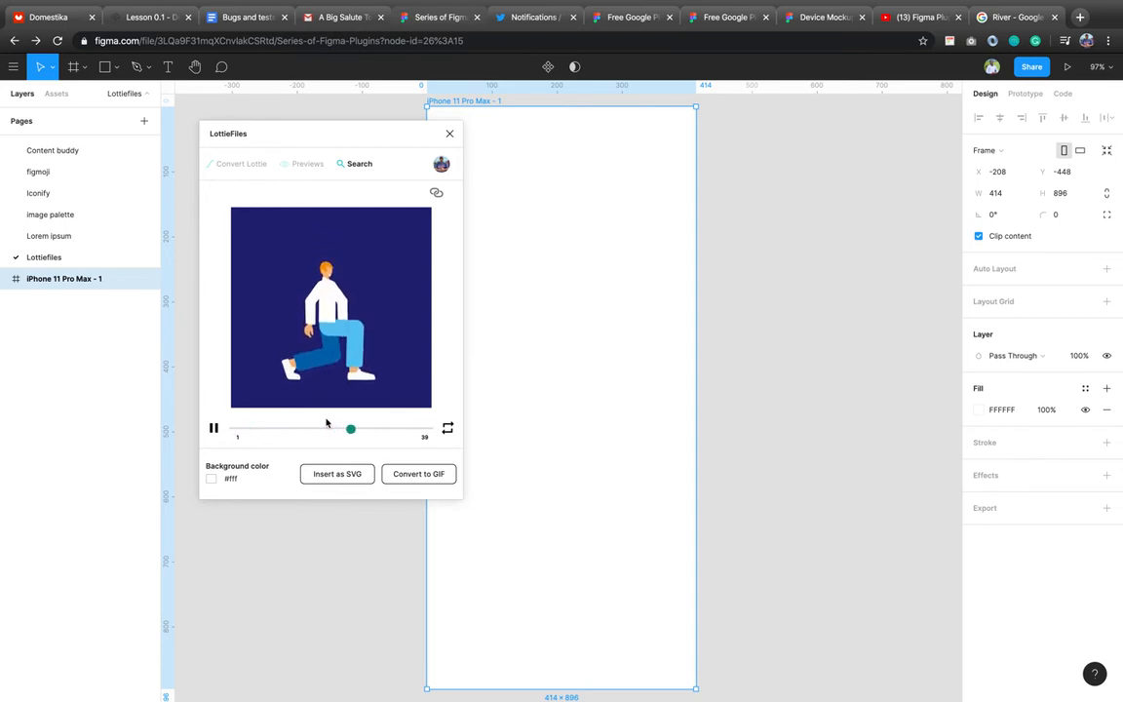
left_click(210, 483)
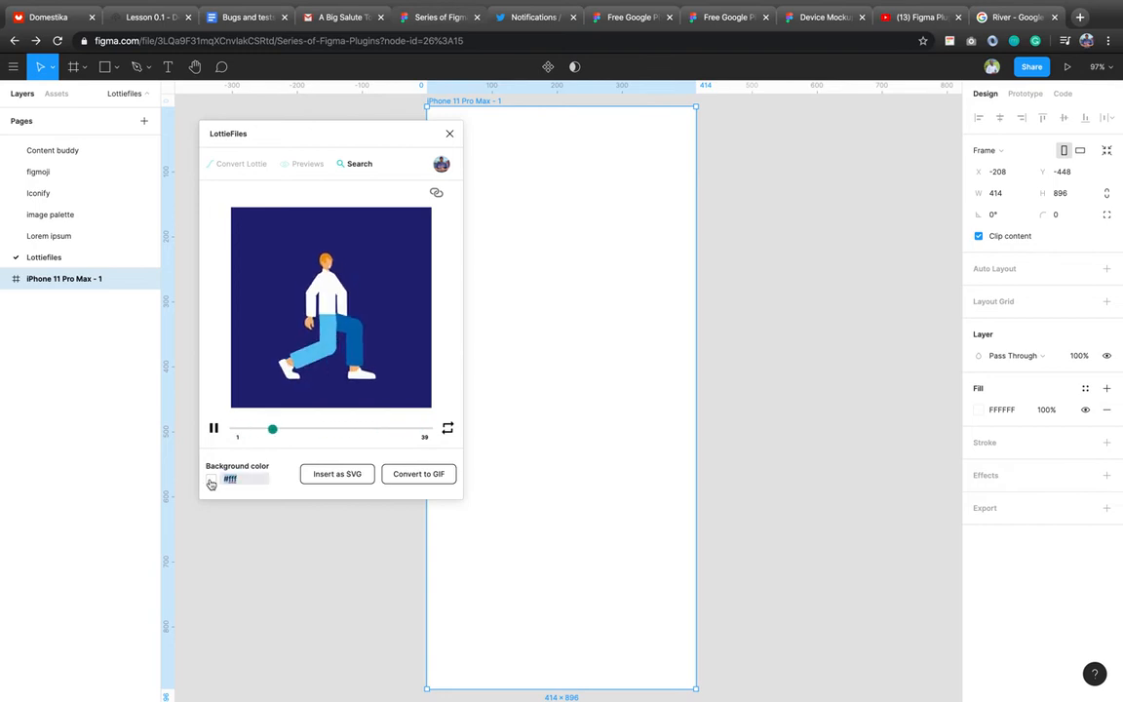
left_click(286, 472)
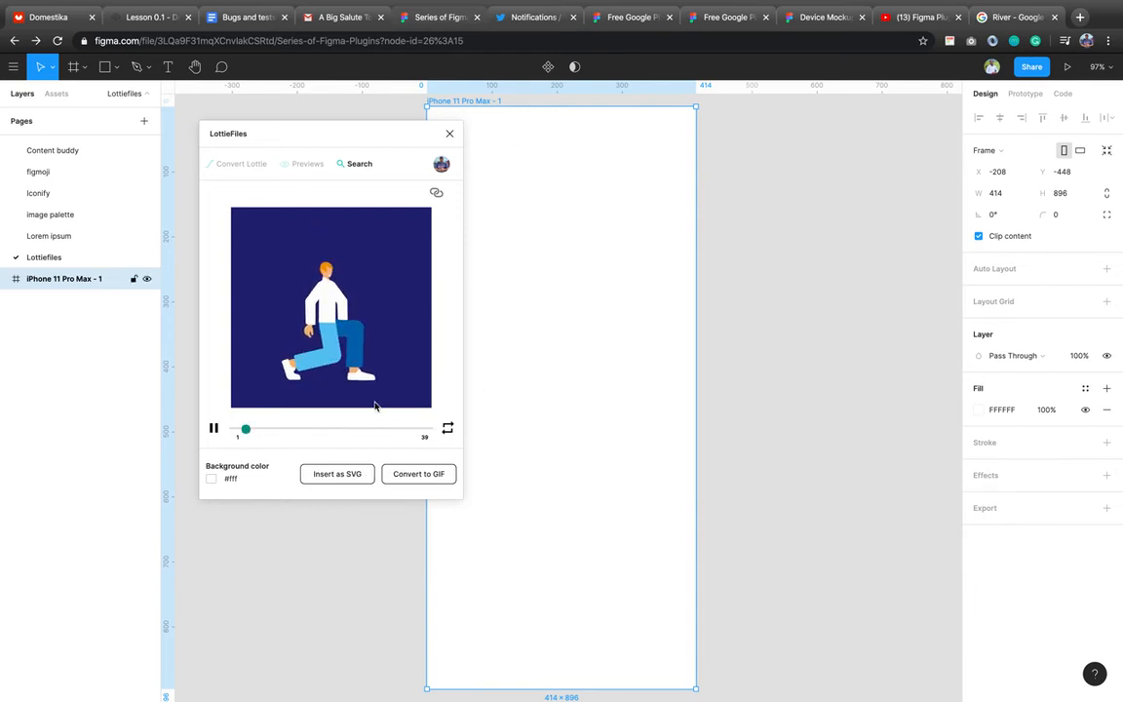
left_click(420, 475)
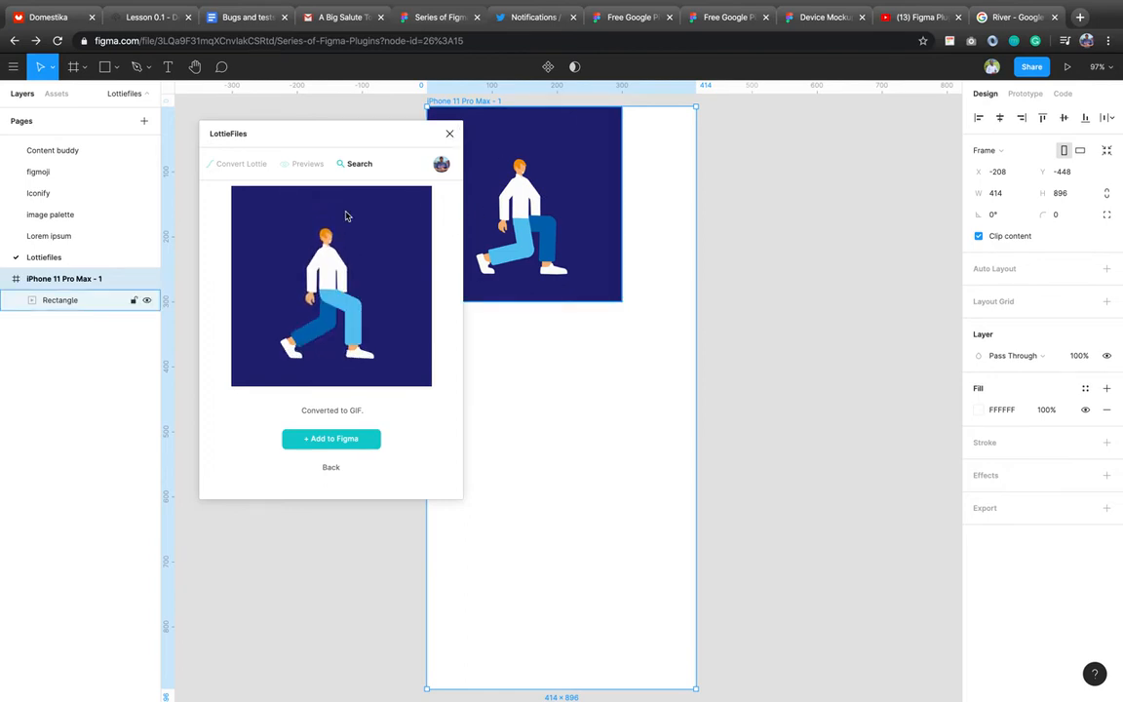
Close the LottieFiles plugin and drag the GIF rectangle lower inside the iPhone frame.
left_click(450, 133)
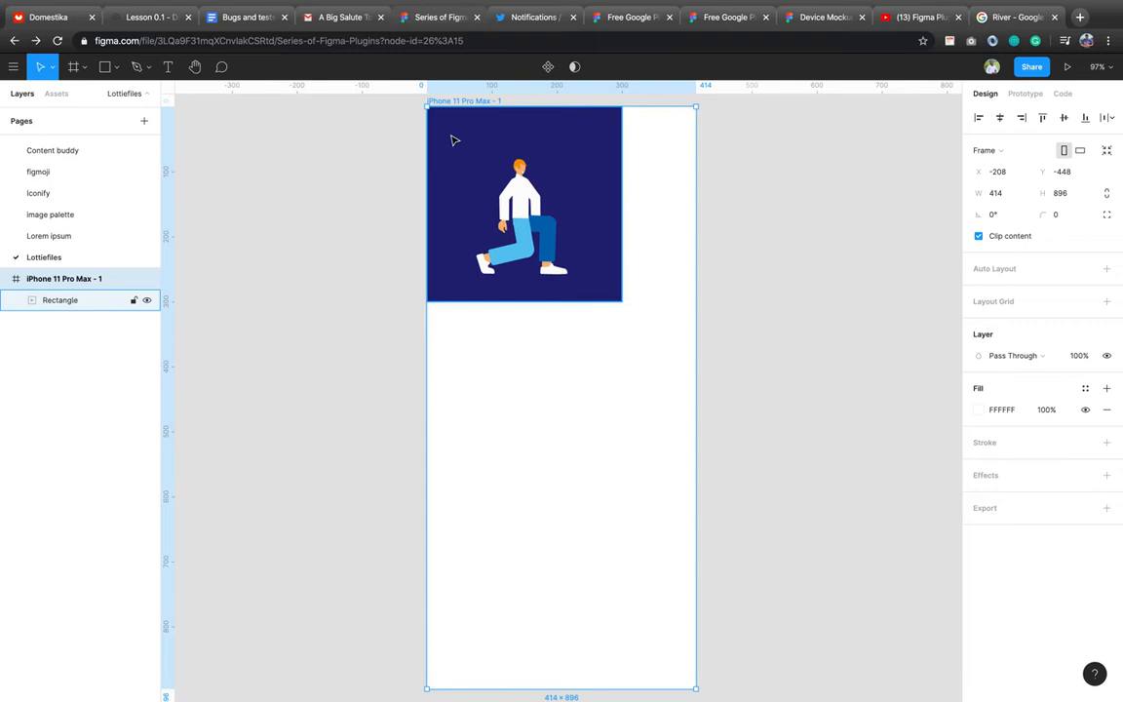
left_click(549, 242)
left_click_drag(553, 251, 567, 352)
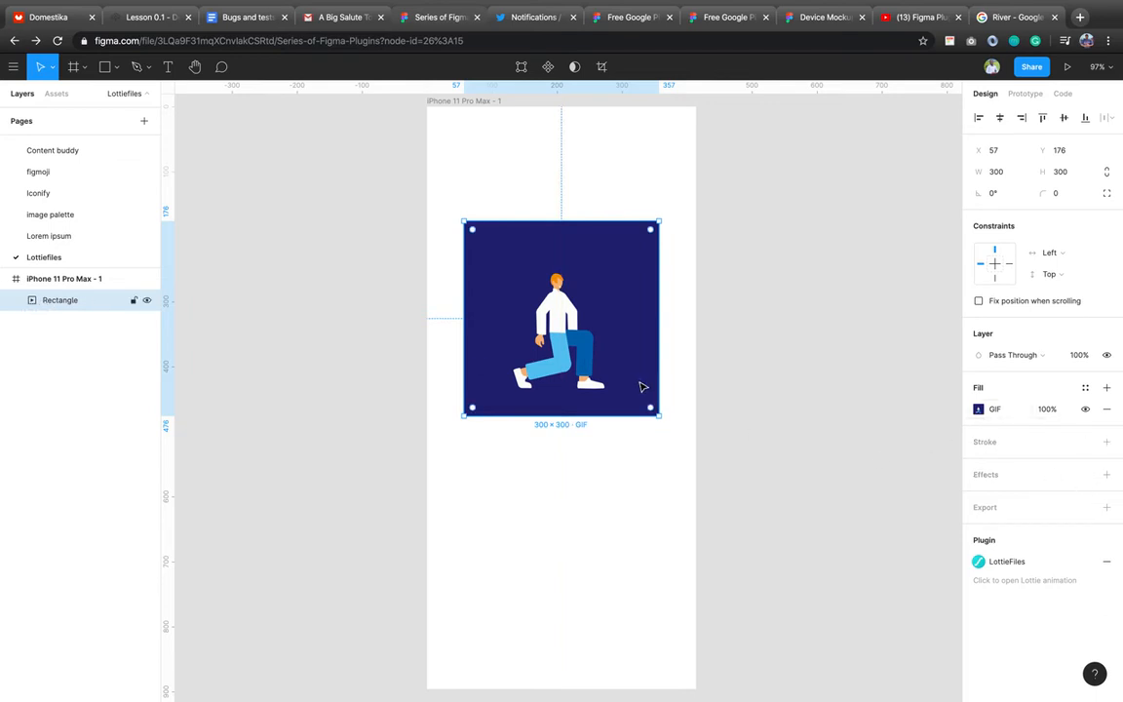
Show the standing-figure GIF frame, then enlarge the GIF to 357 × 357, centred horizontally.
left_click(979, 410)
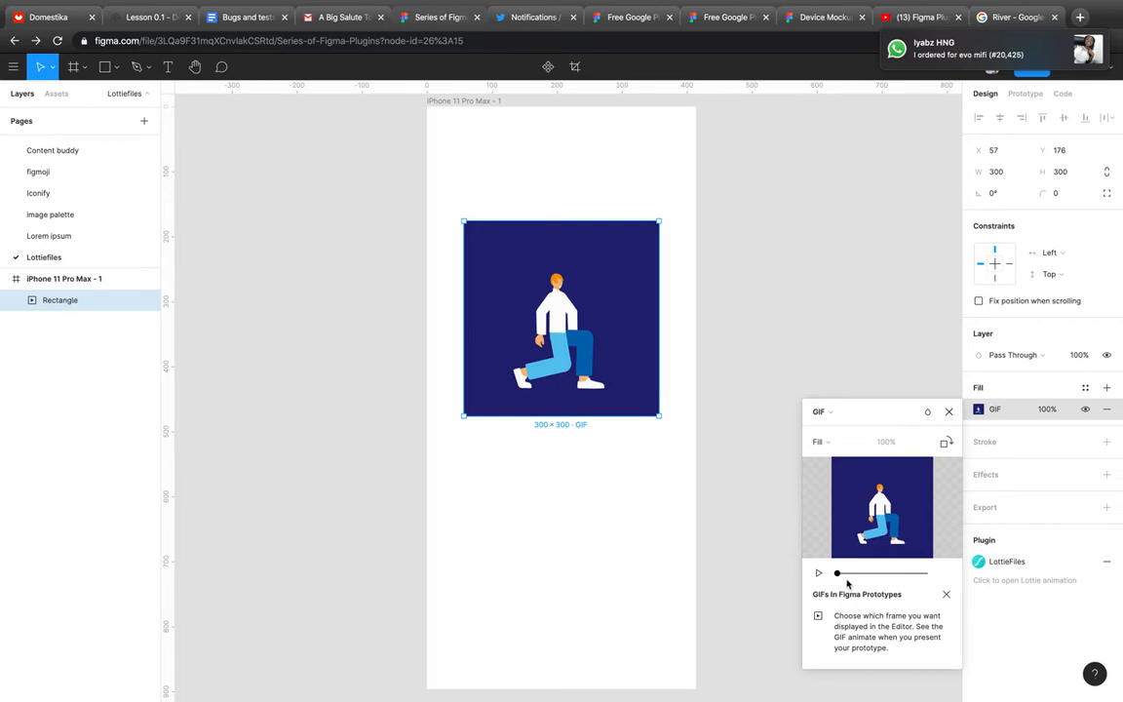
left_click_drag(836, 575, 867, 577)
left_click_drag(876, 577, 920, 578)
left_click(913, 581)
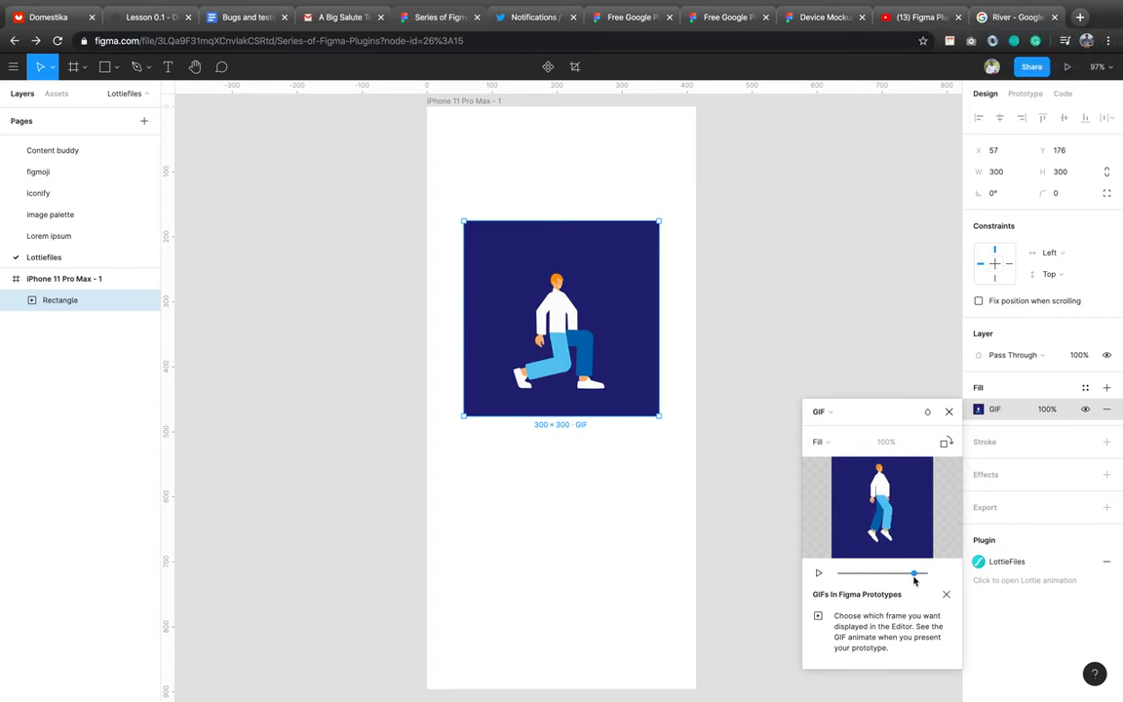
left_click(948, 412)
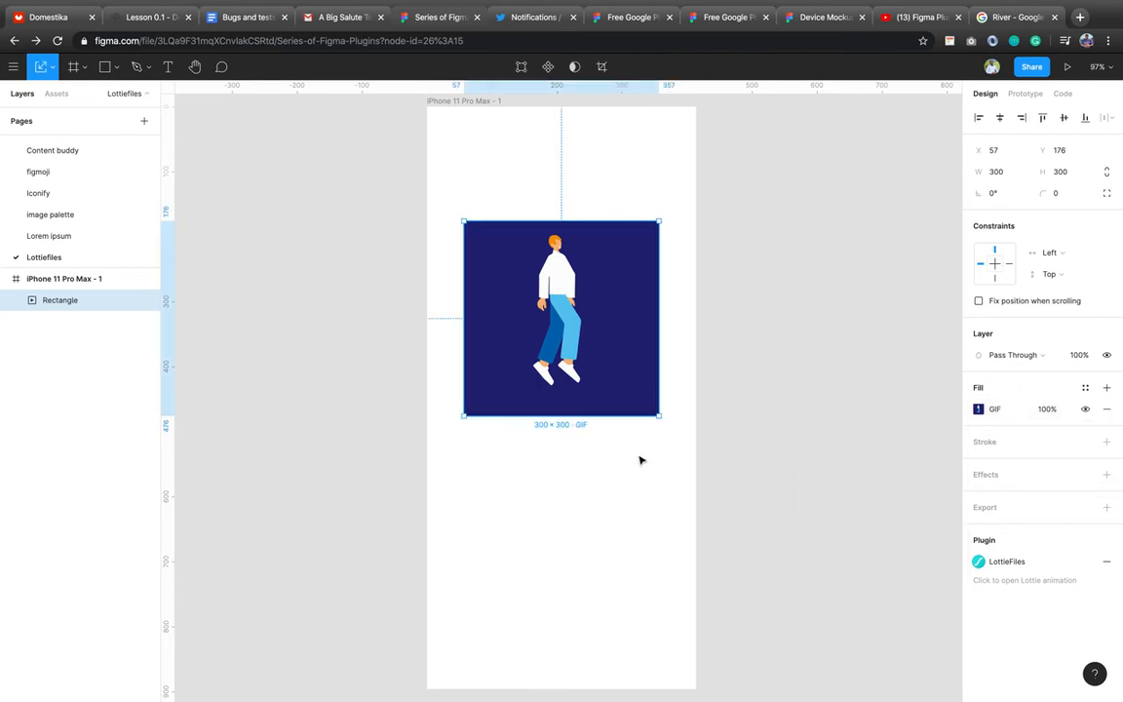
left_click_drag(664, 420, 698, 452)
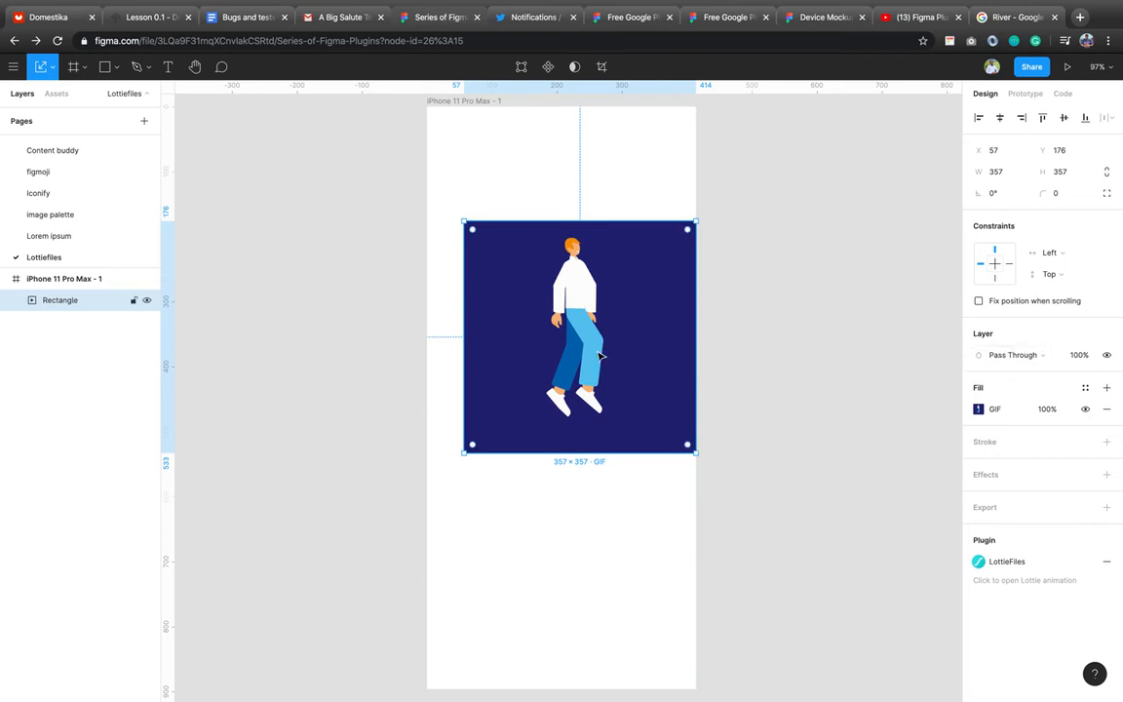
mouse_move(586, 349)
left_mouse_down()
mouse_move(559, 341)
mouse_move(582, 346)
left_mouse_up()
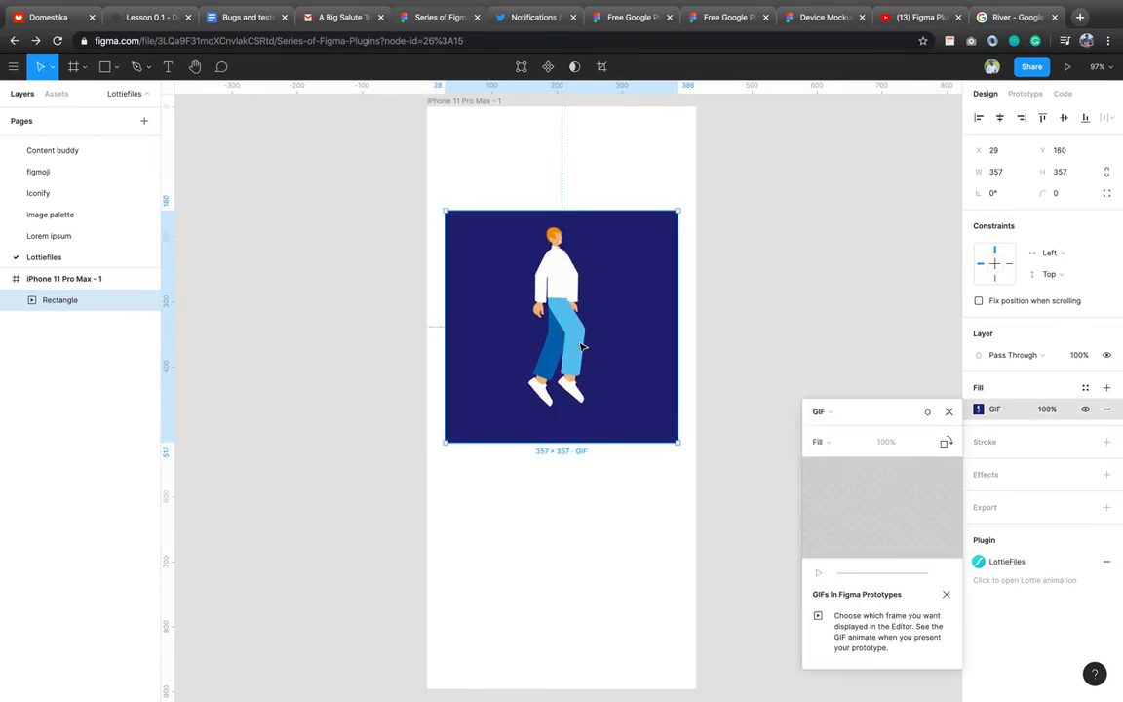
Revisit the GIF fill and LottieFiles plugin, nudge the GIF up to Y 148, then present the prototype.
left_click(979, 409)
left_click(948, 412)
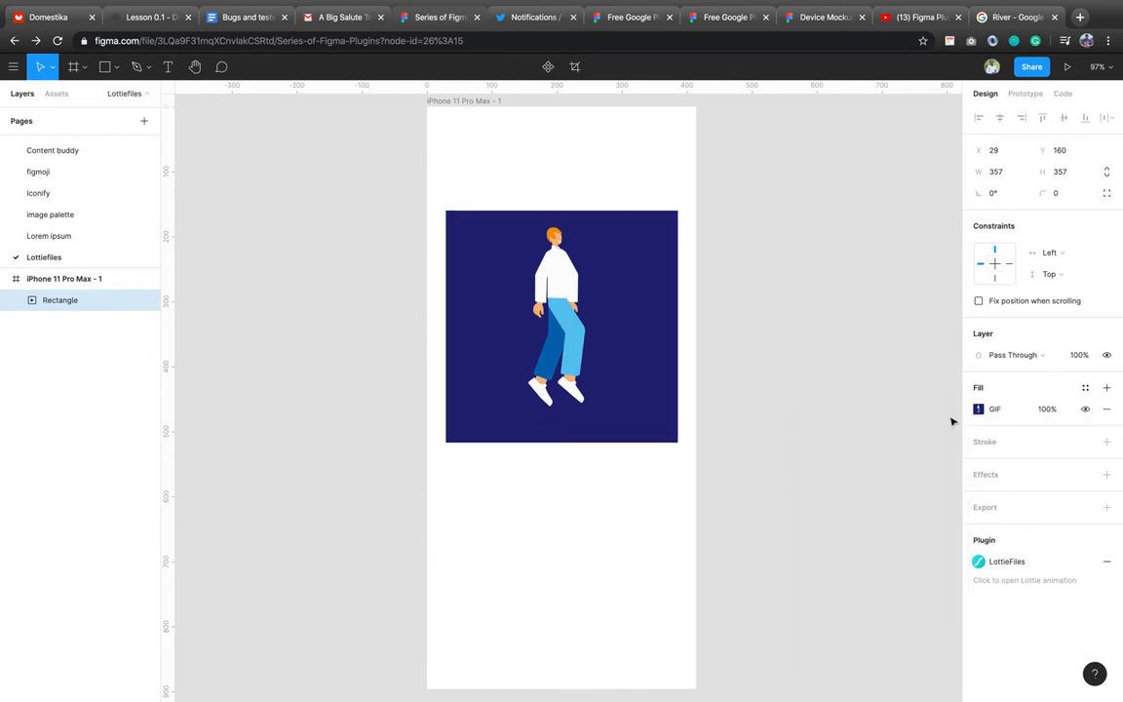
left_click(987, 563)
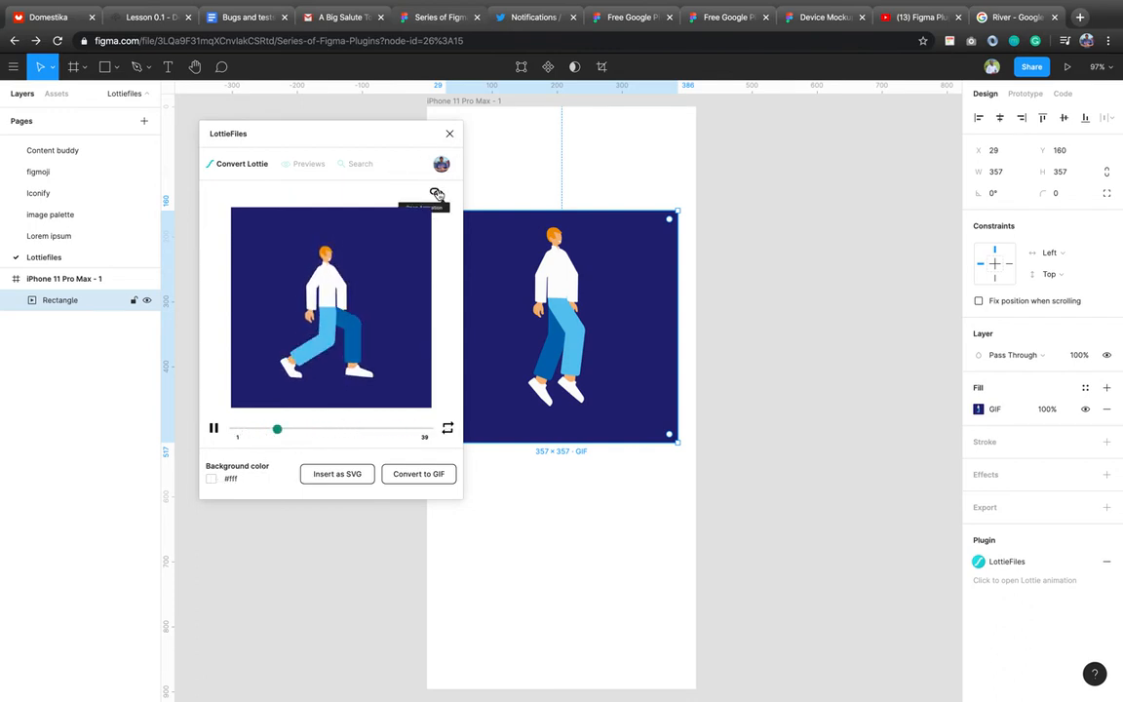
left_click(449, 133)
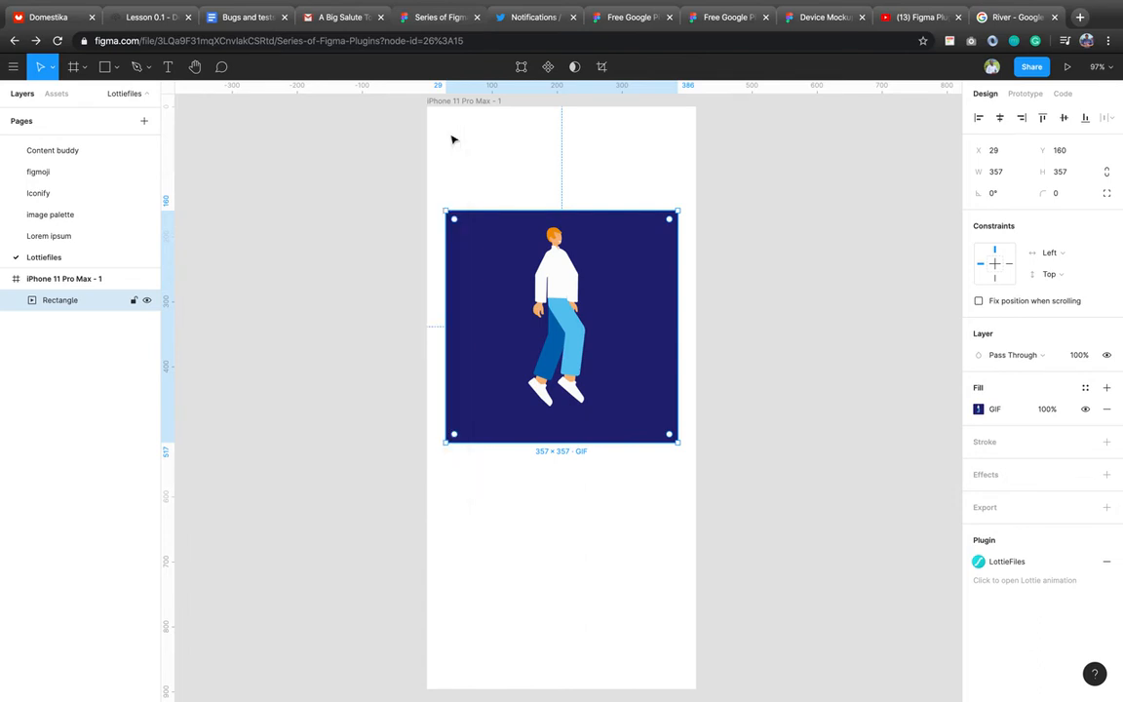
left_click_drag(605, 390, 667, 306)
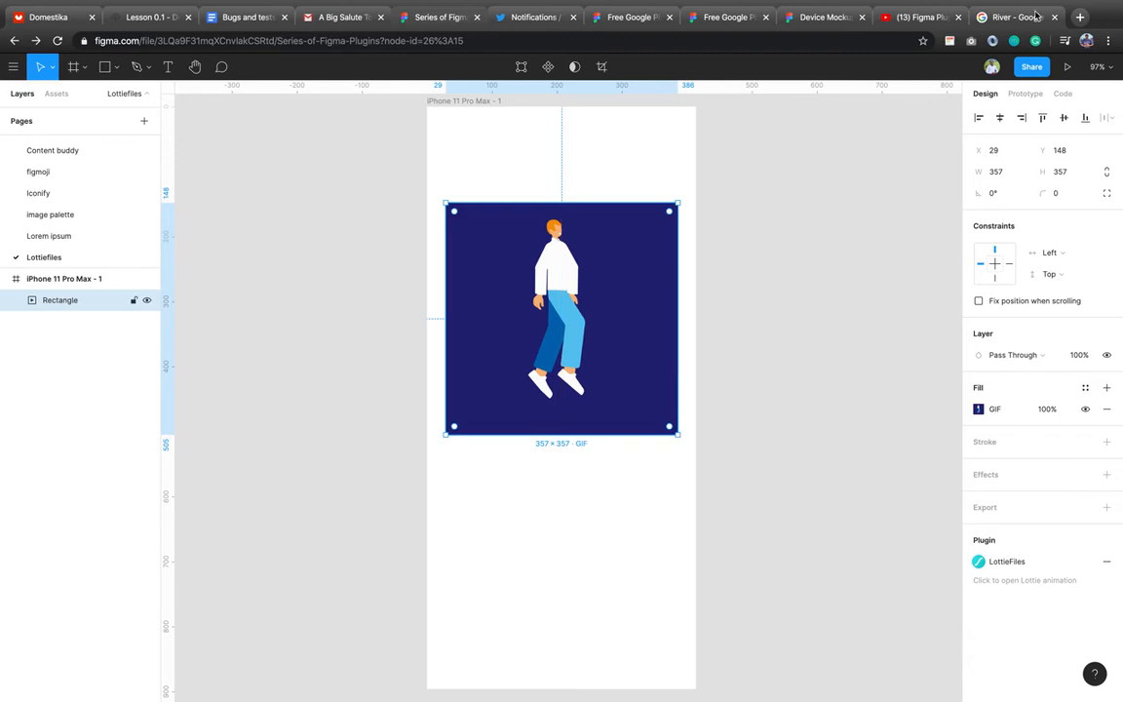
left_click(1065, 67)
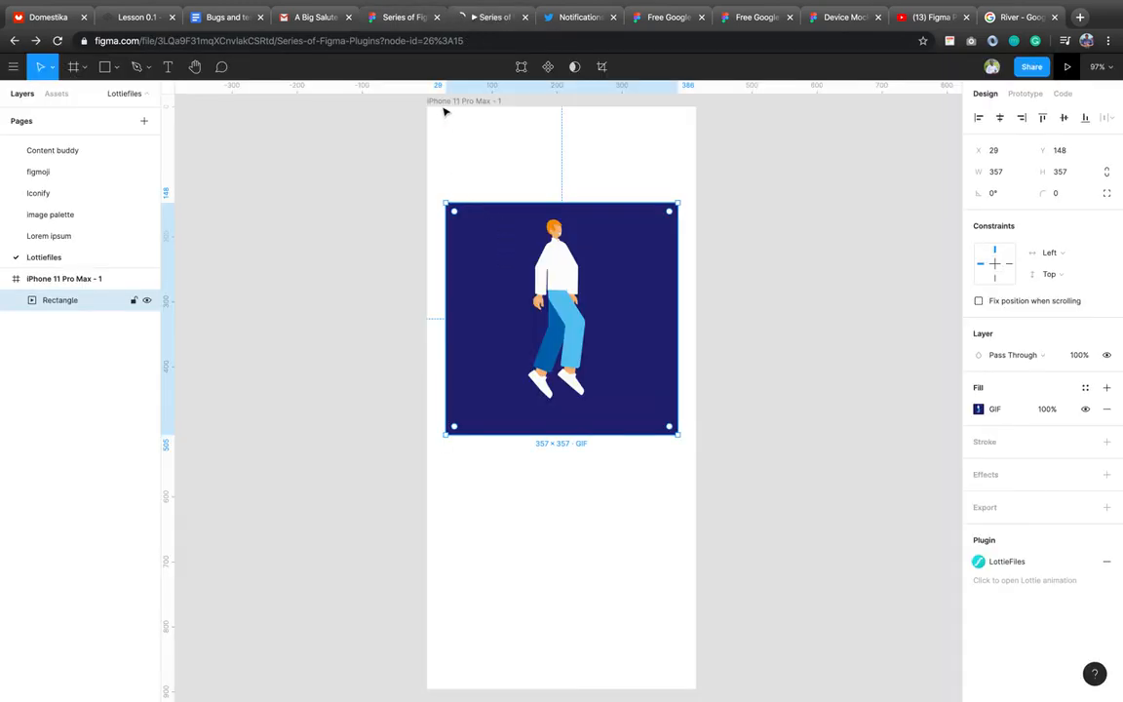
Check the loading prototype tab, then duplicate the iPhone 11 Pro Max - 1 frame with Ctrl+D.
left_click(496, 98)
left_click(481, 20)
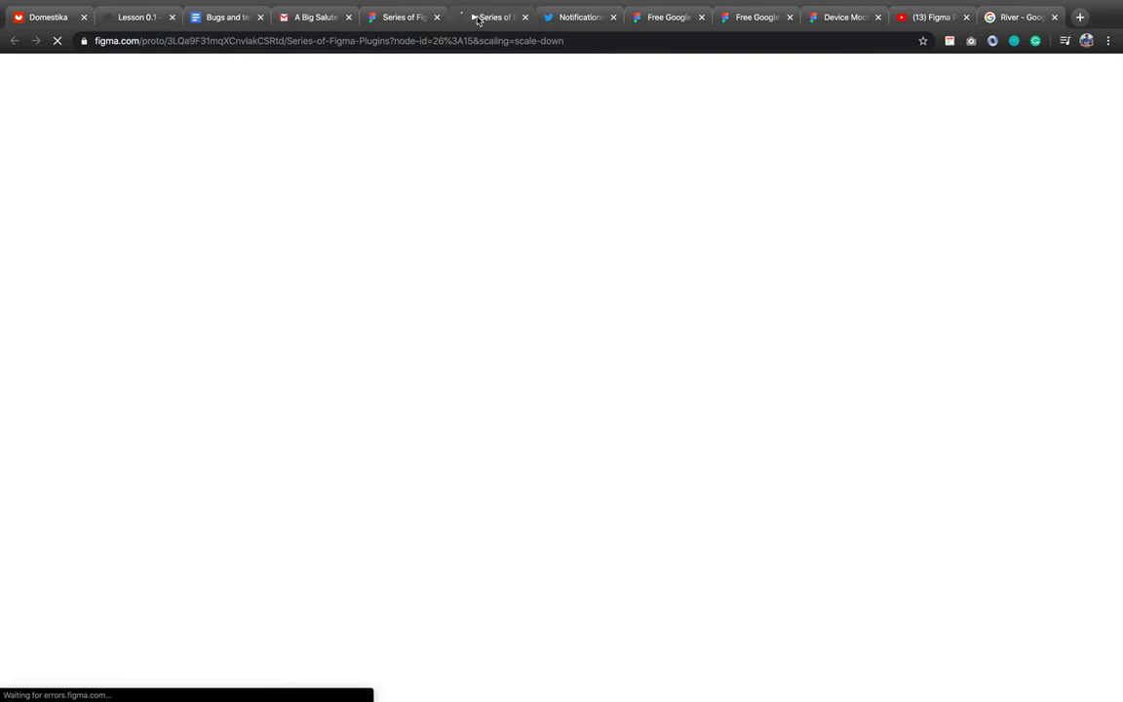
left_click(397, 19)
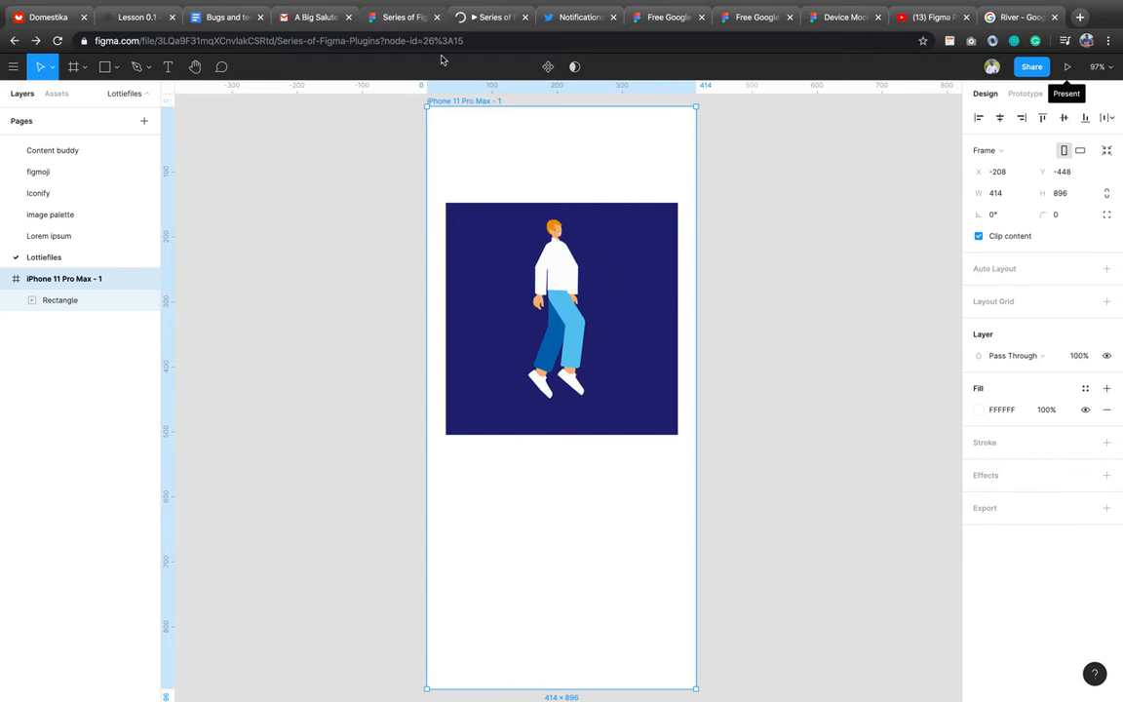
left_click(497, 16)
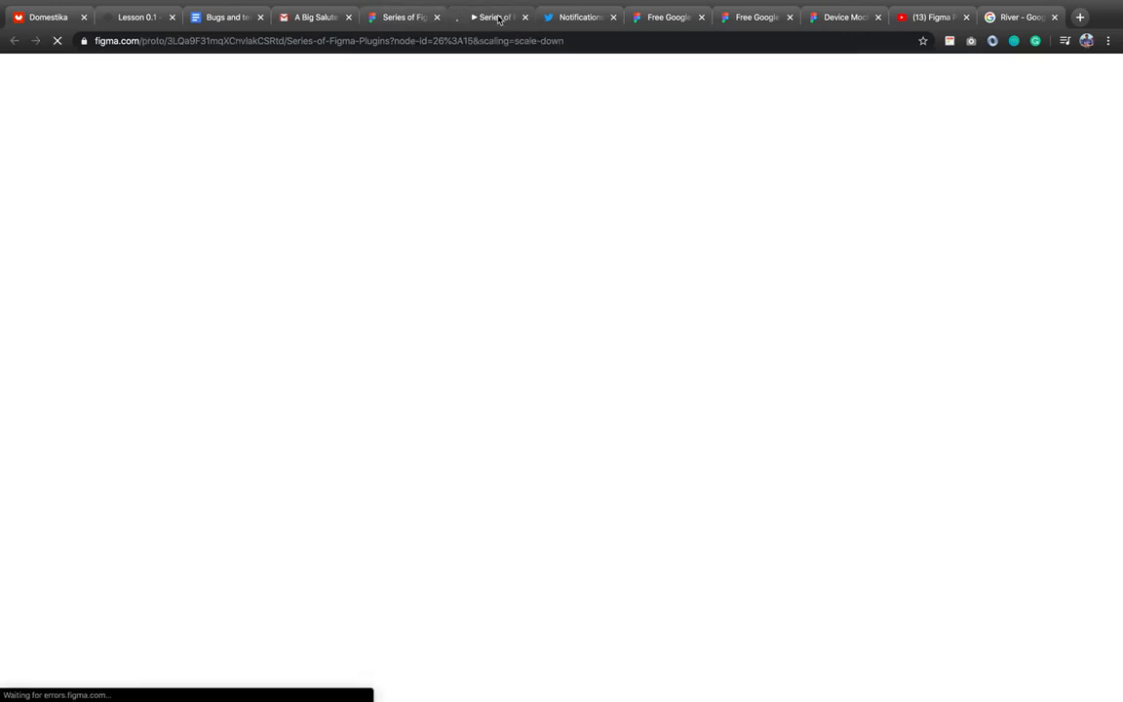
left_click(414, 19)
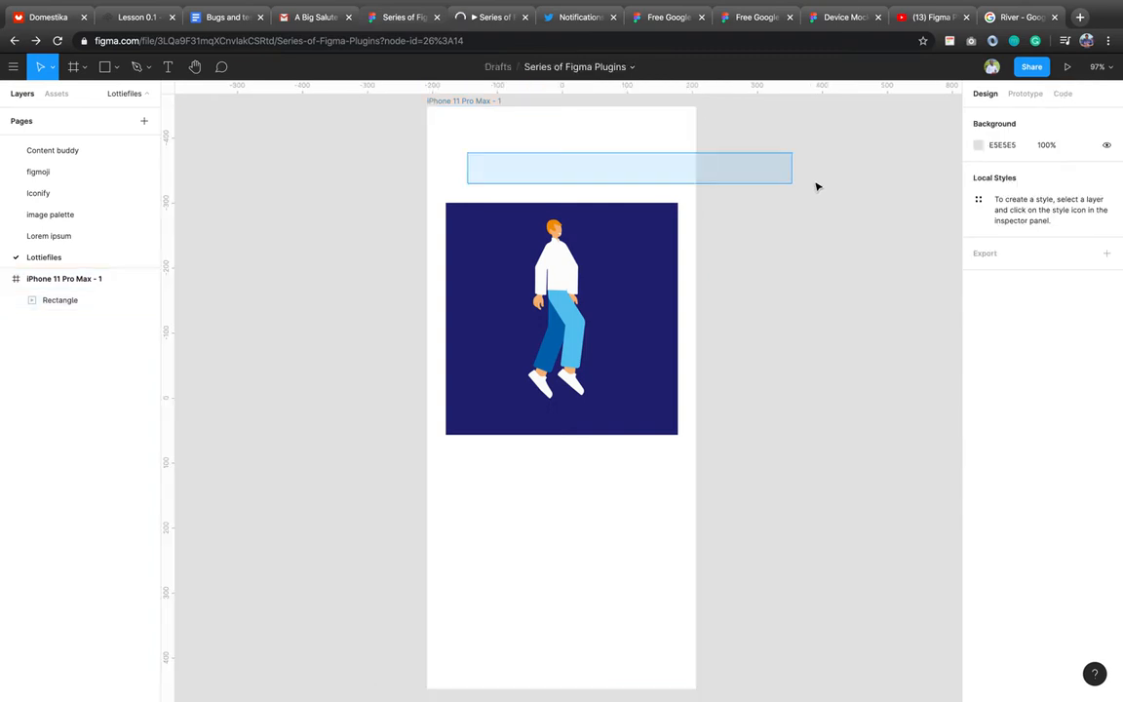
left_click(467, 103)
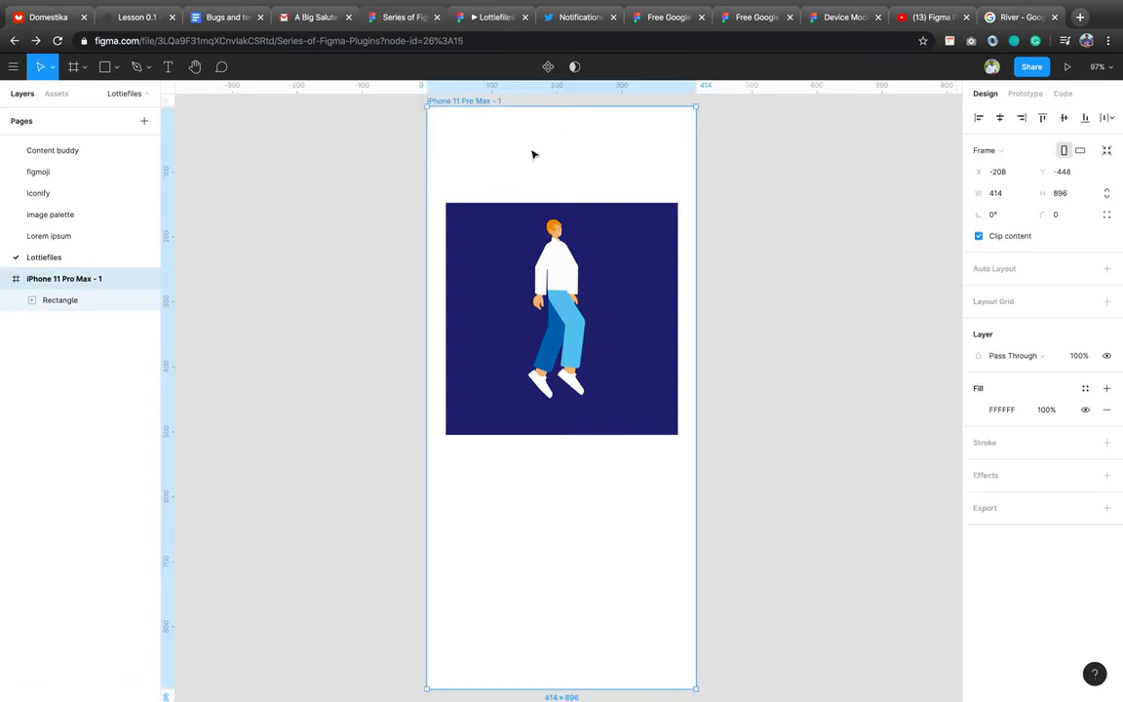
key("ctrl+d")
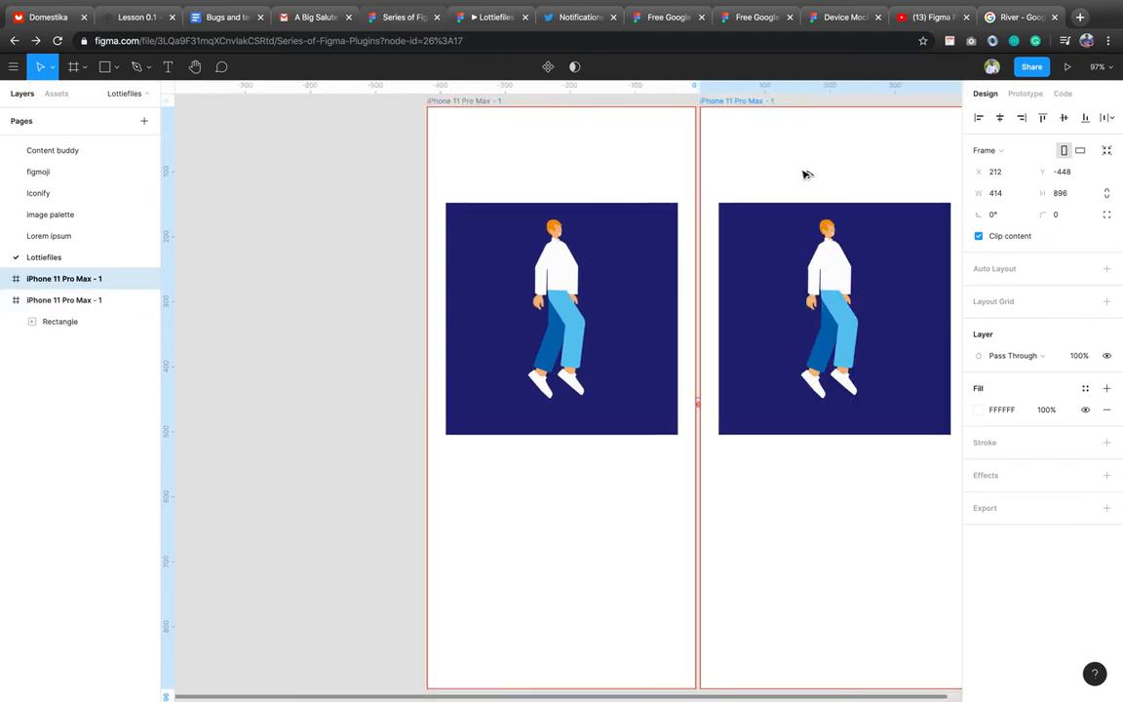
Place the copied frame right of the original and delete its GIF rectangle.
left_click_drag(805, 175, 808, 174)
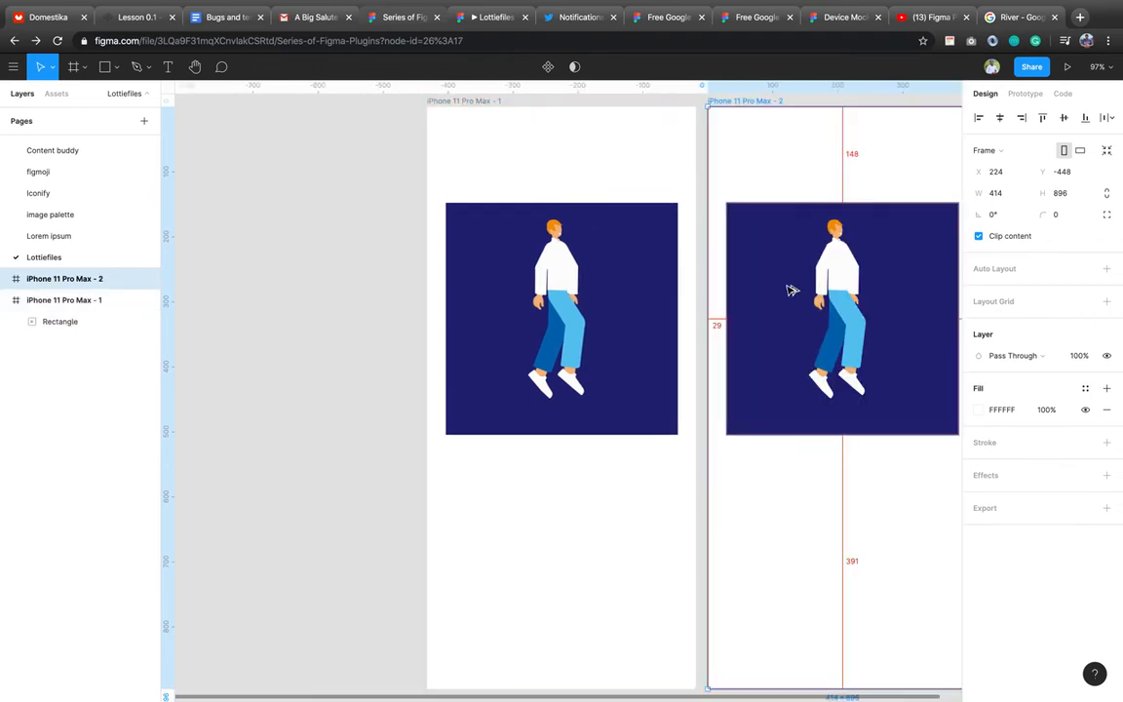
scroll(789, 289, "right", 5)
left_click(664, 352)
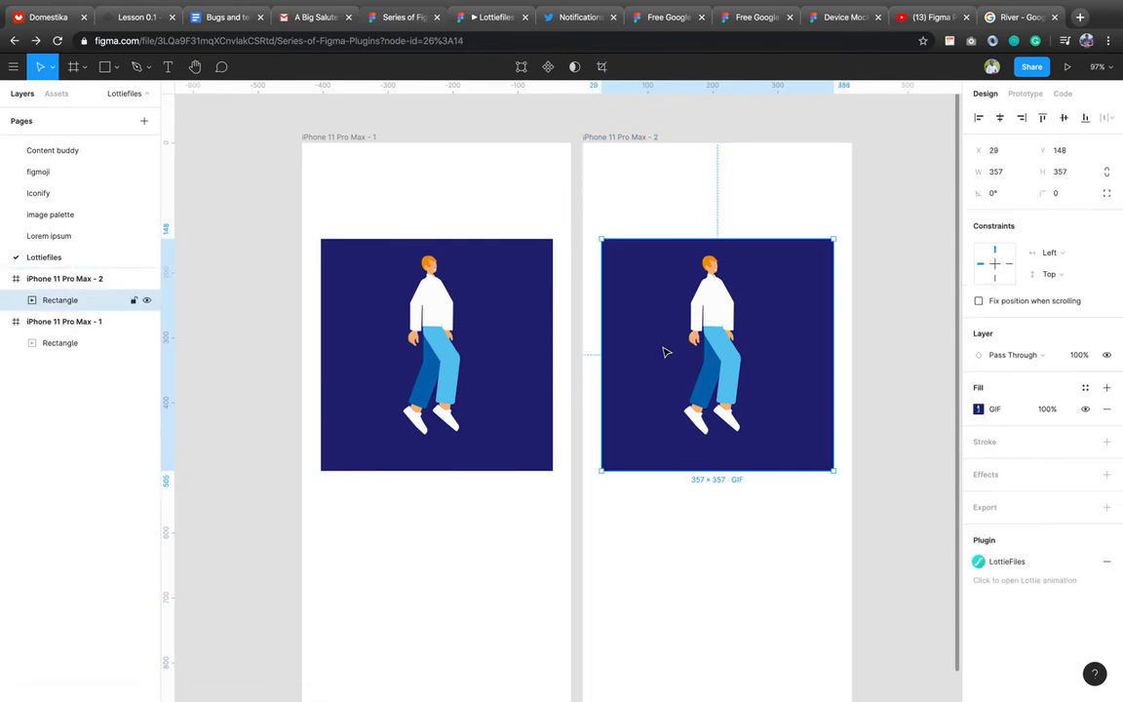
key("Delete")
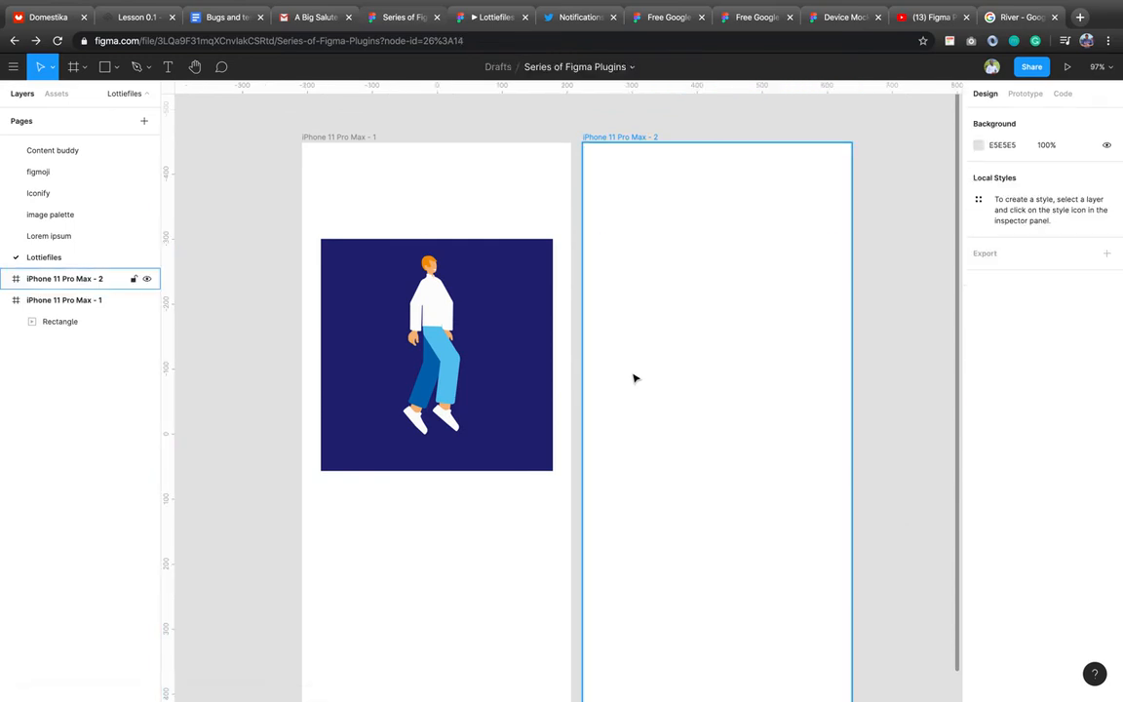
Add a 'Welcome' text layer in the second iPhone frame.
key("t")
left_click(618, 333)
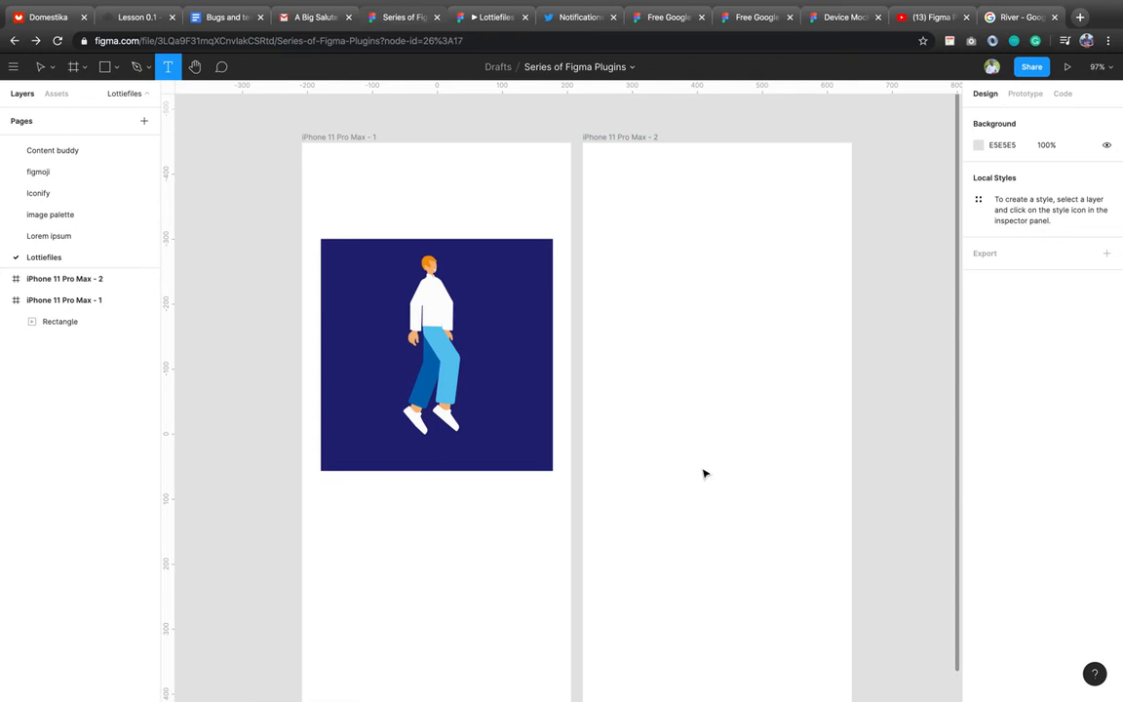
type("Welcome")
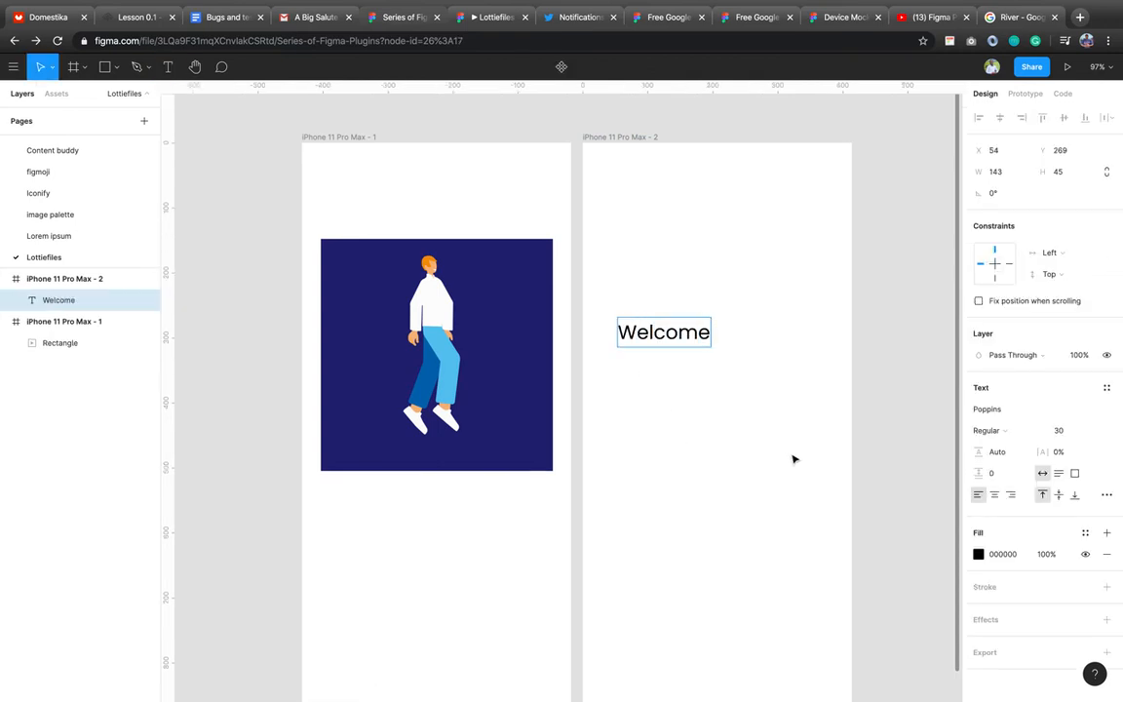
key("Escape")
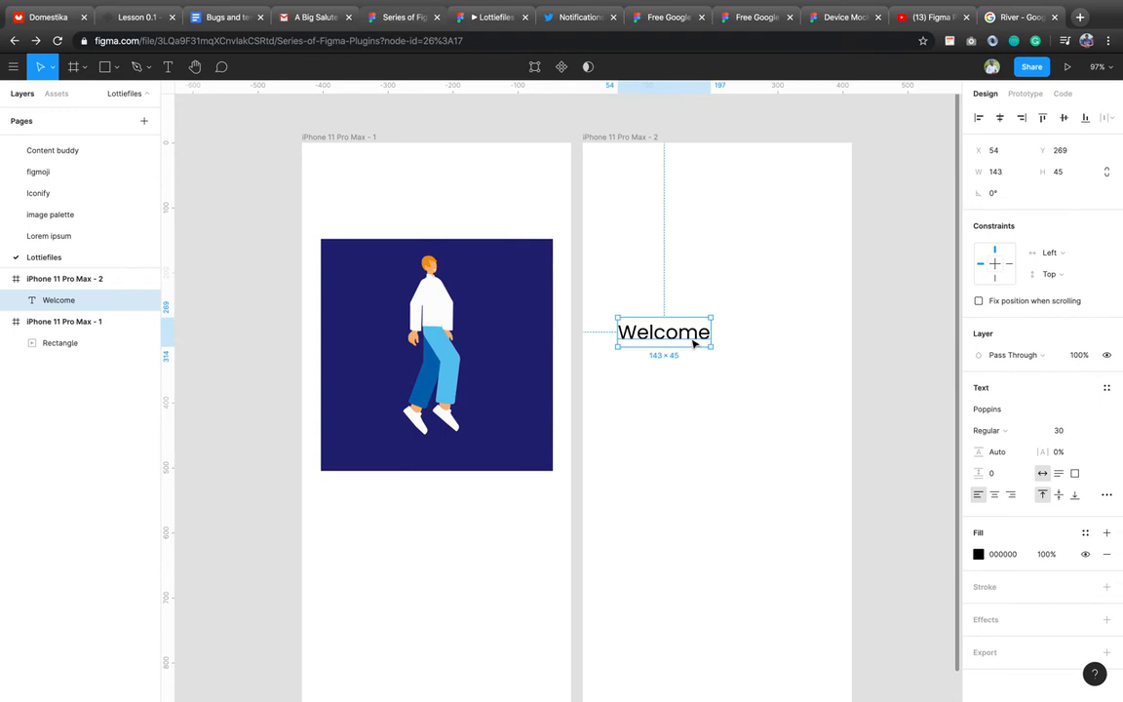
Centre Welcome horizontally and link frame 1 to frame 2 with an On Tap navigation.
left_click(999, 117)
left_click(1024, 93)
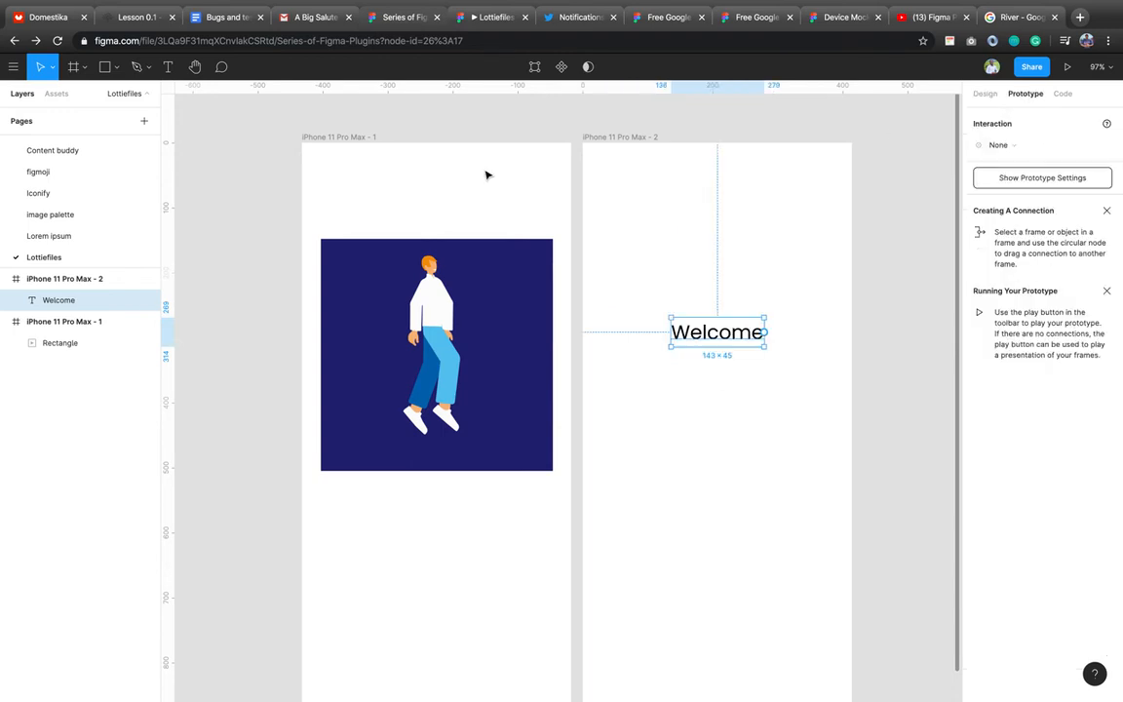
left_click(357, 148)
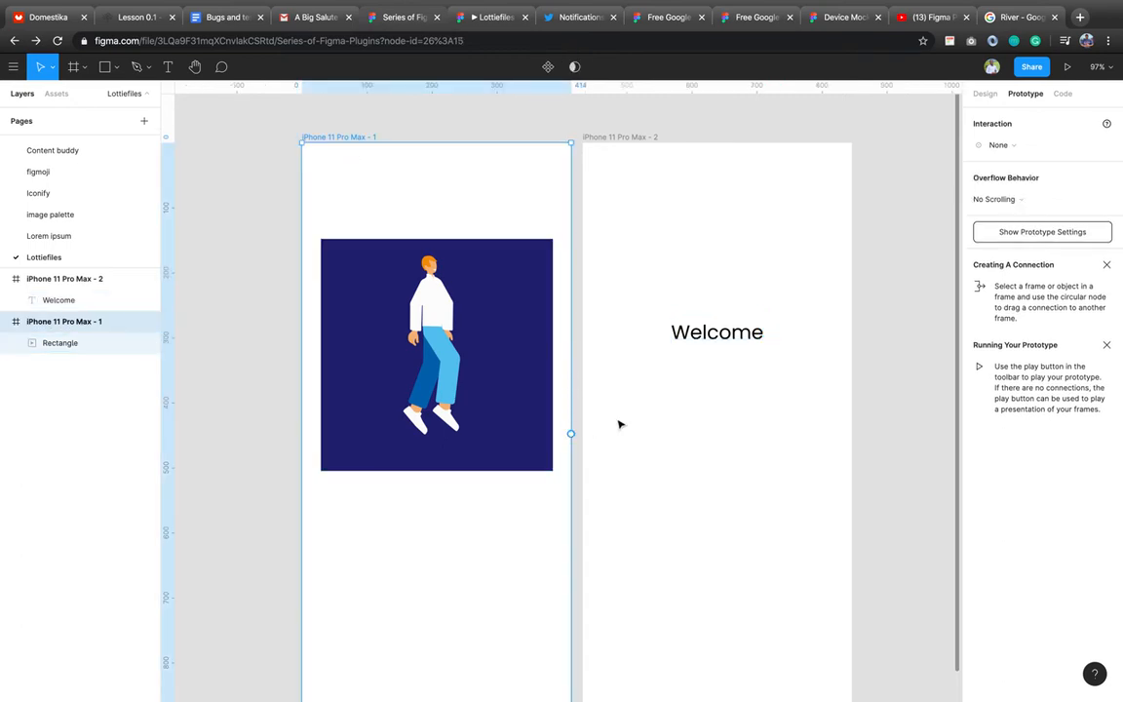
left_click_drag(571, 433, 627, 424)
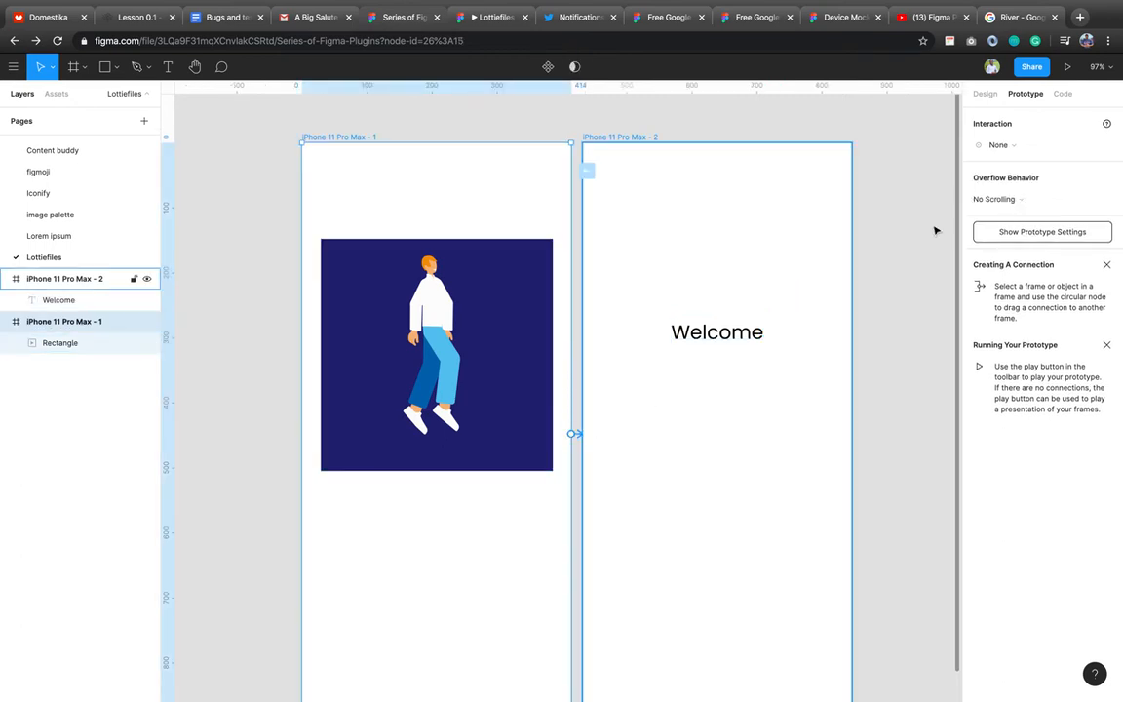
left_click(1022, 152)
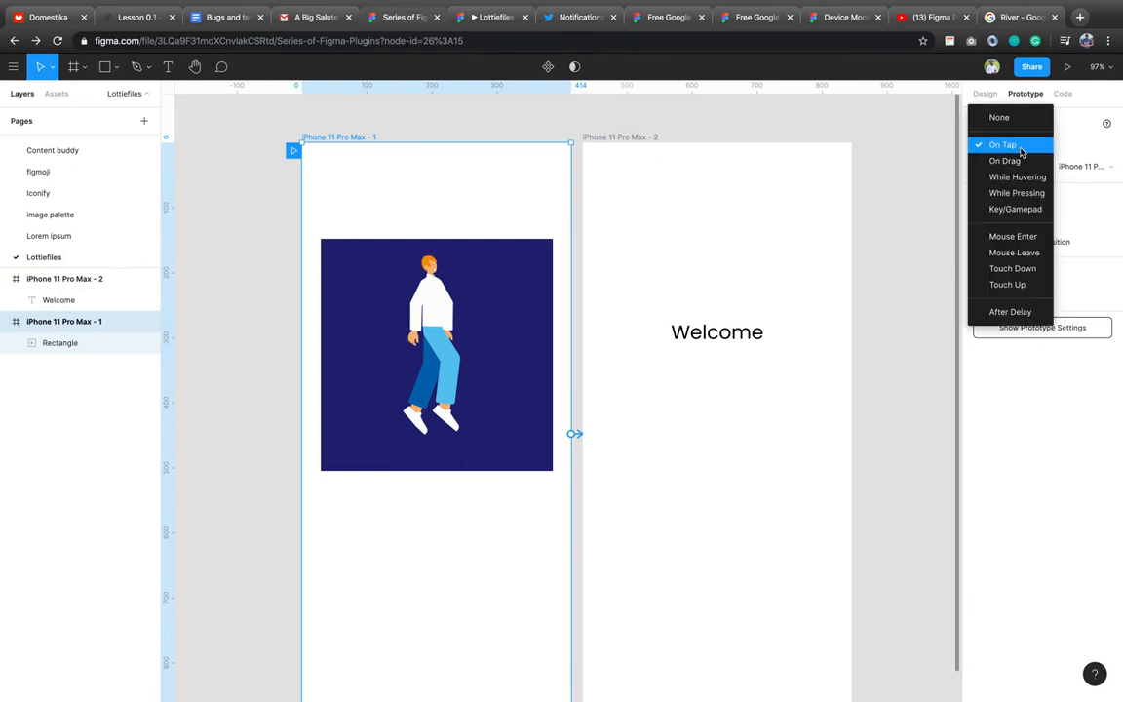
left_click(1021, 152)
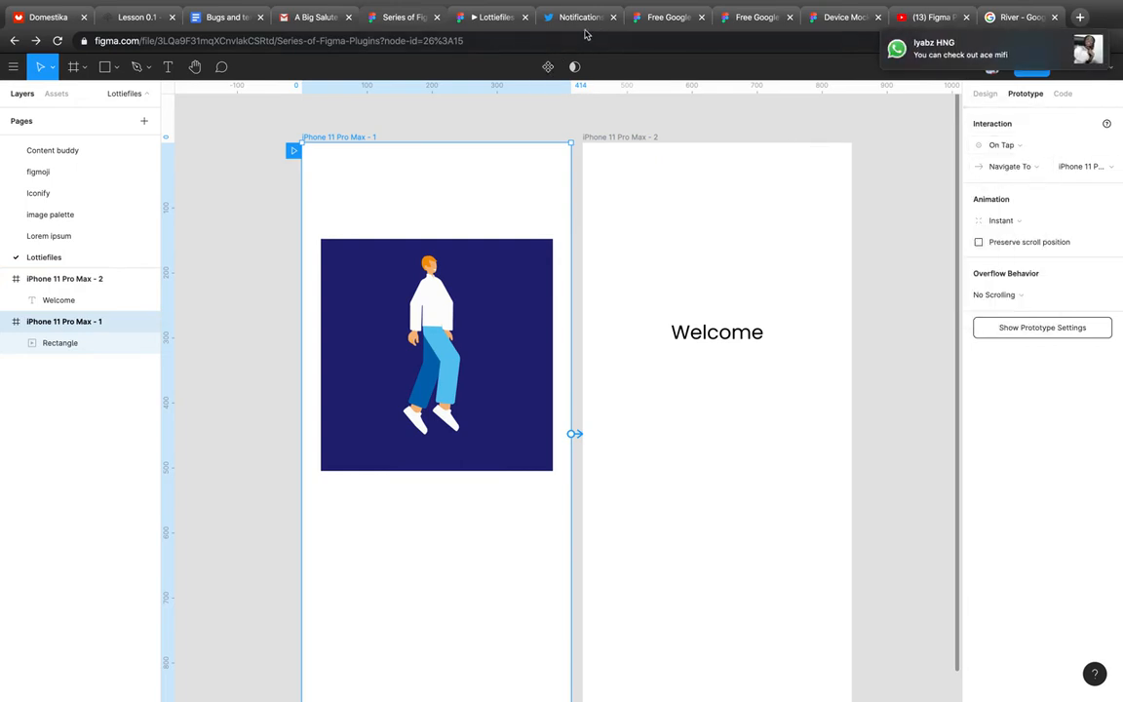
Preview the prototype, then return to the design file and select the second iPhone frame.
left_click(473, 24)
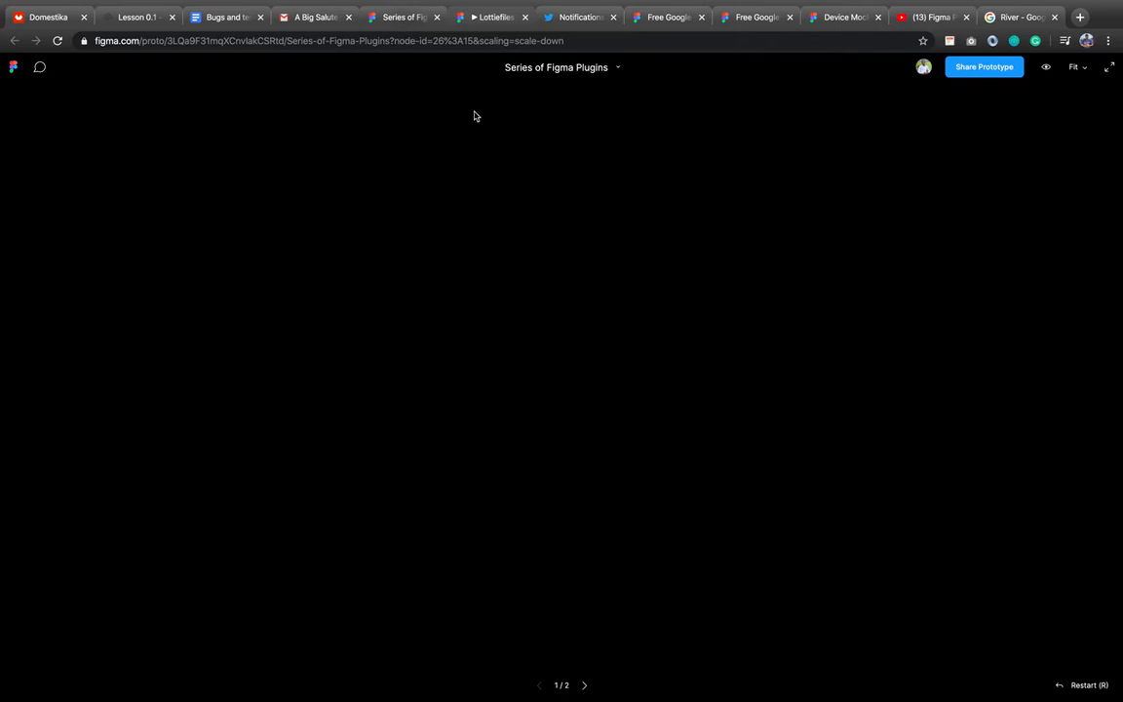
left_click(402, 25)
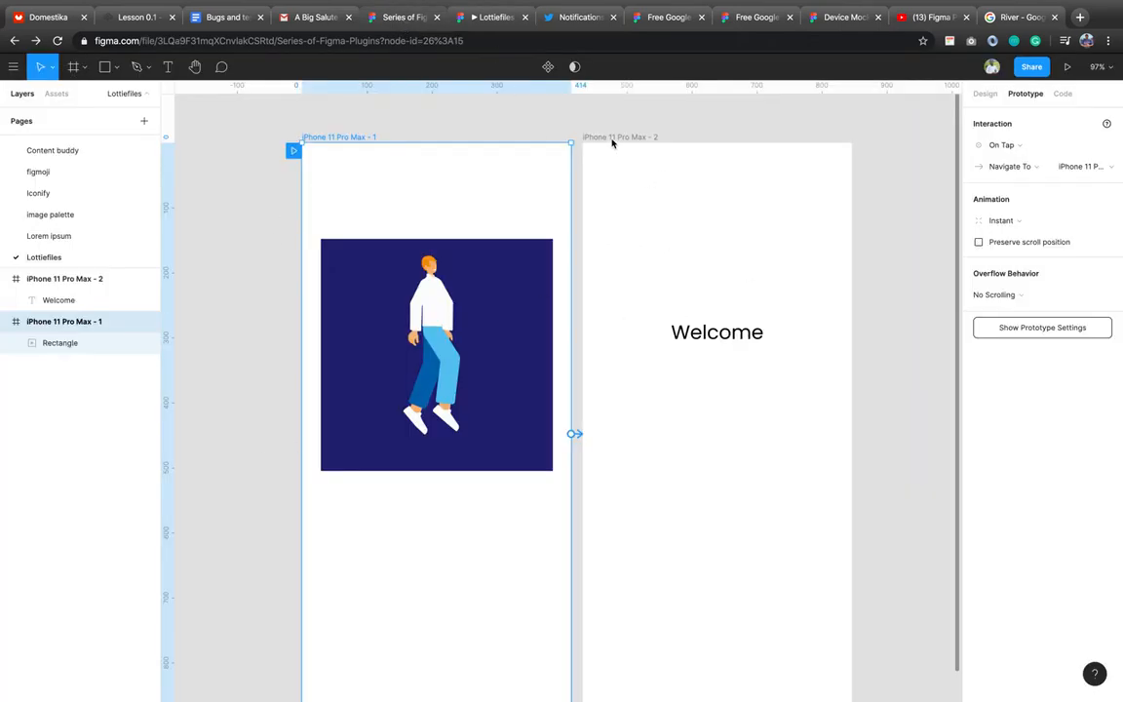
left_click(792, 333)
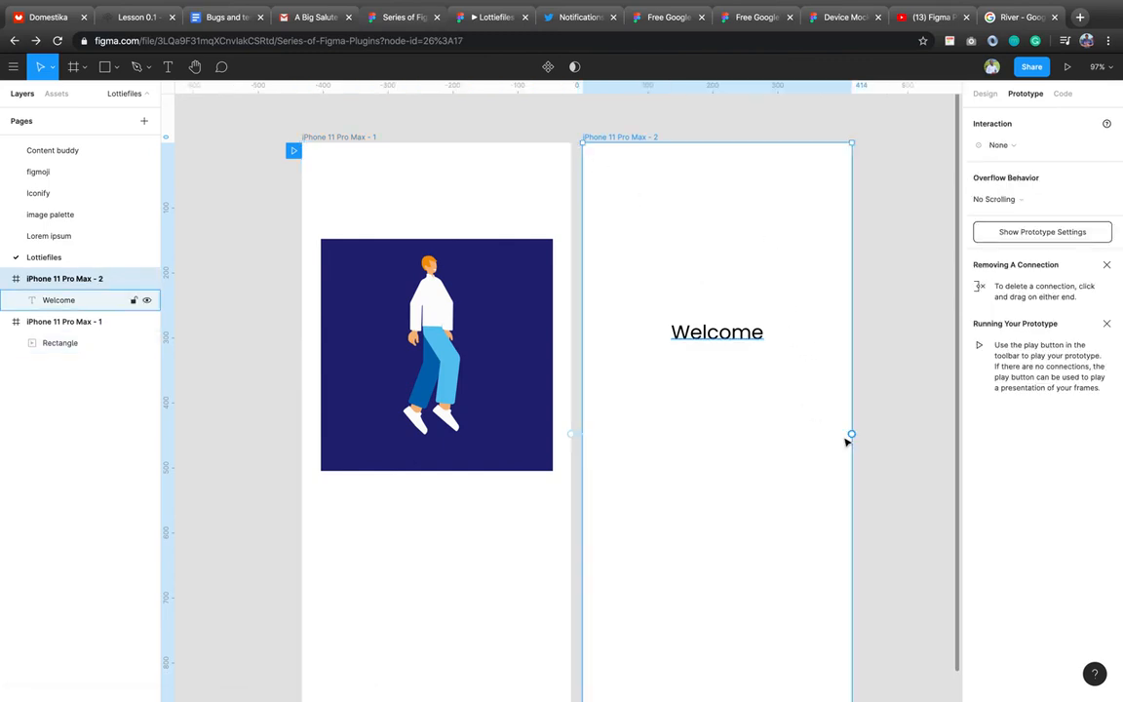
Link frame 2 back to frame 1 with a Smart Animate transition.
left_click_drag(851, 433, 506, 380)
left_click(485, 16)
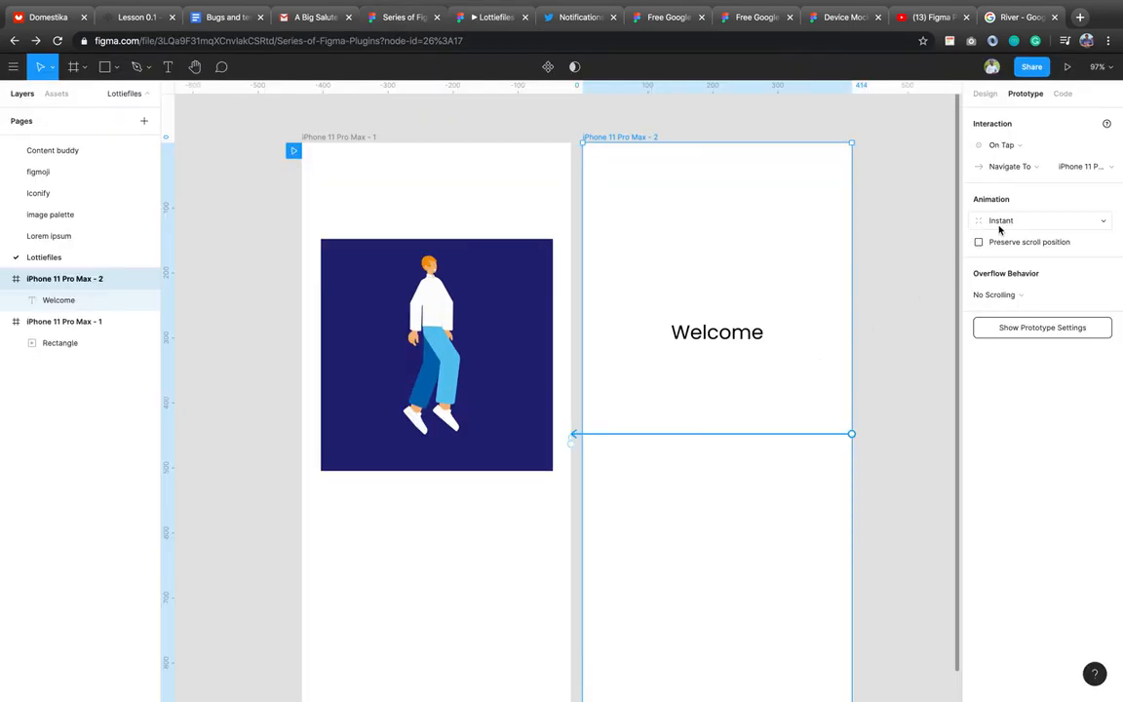
left_click(999, 226)
left_click(1000, 257)
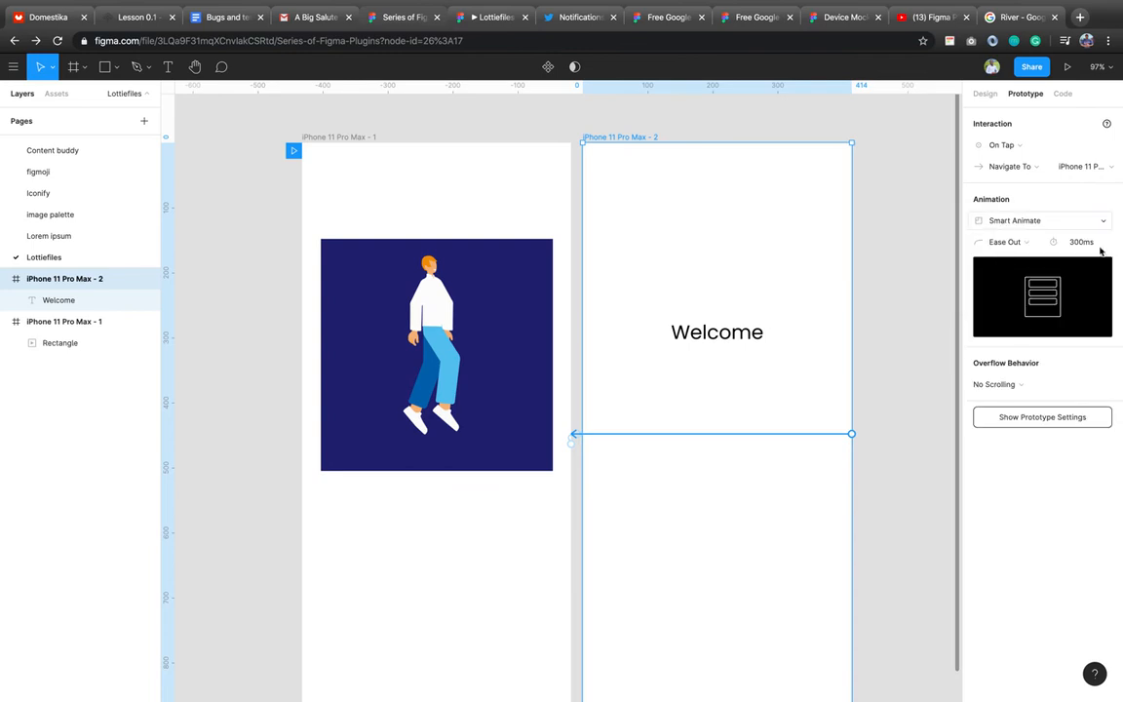
Enlarge the GIF to 414 × 414 at full frame width and move it to the top.
left_click(373, 294)
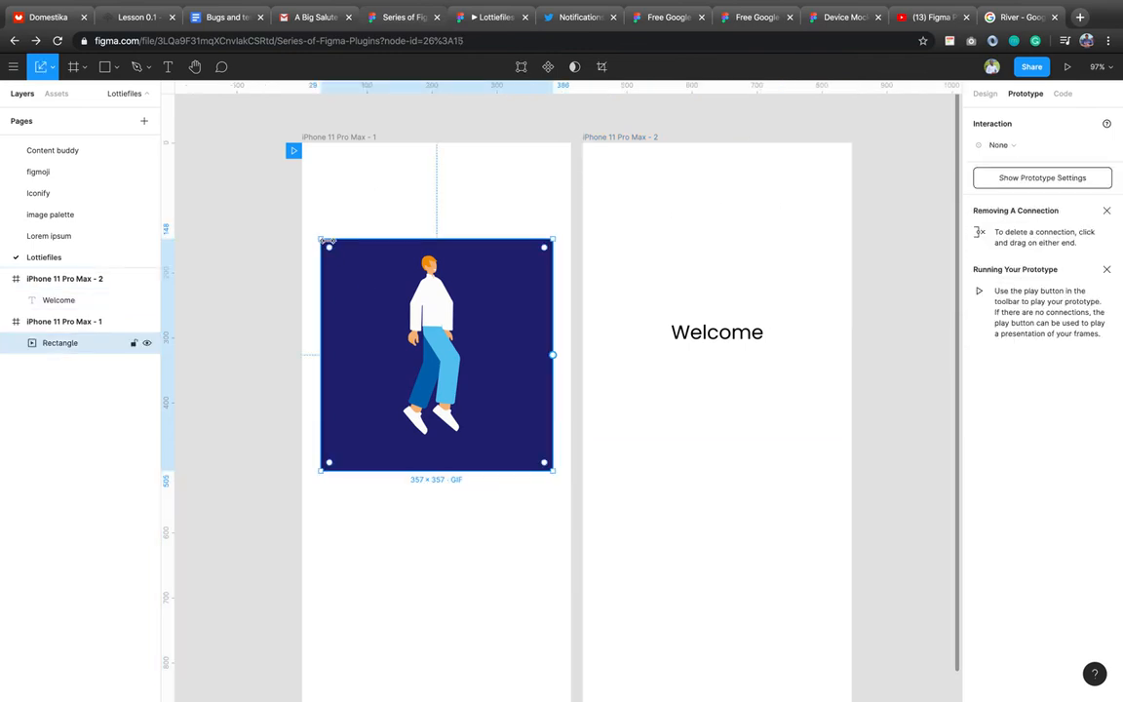
left_click_drag(296, 230, 297, 223)
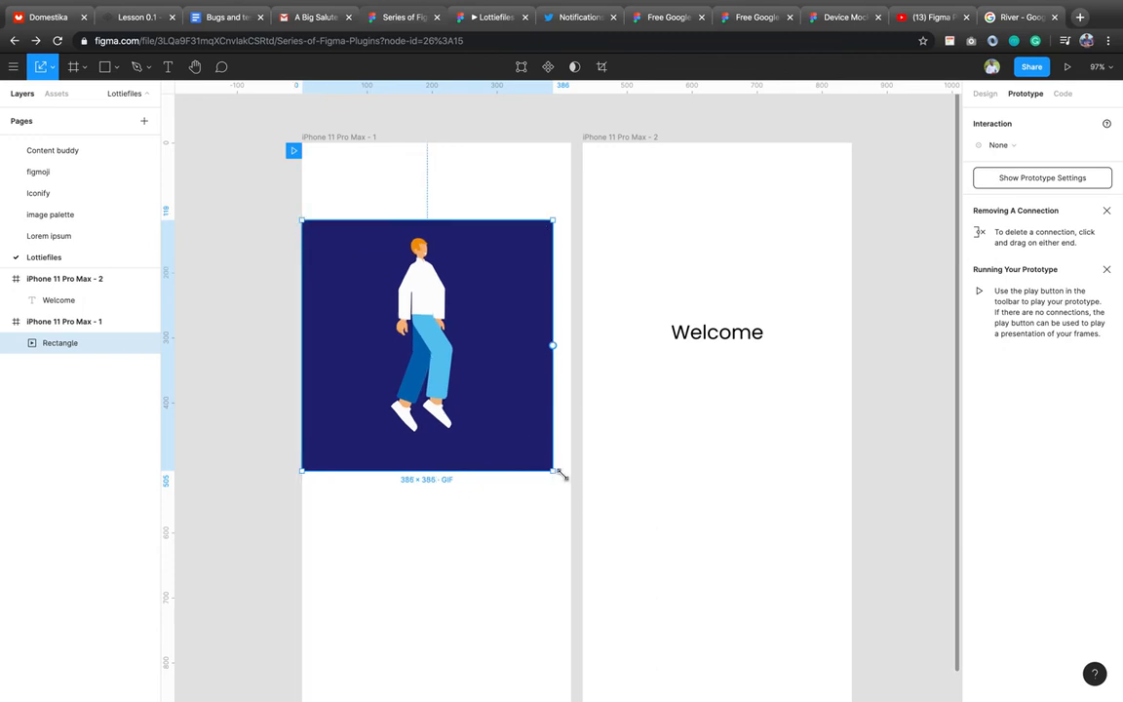
left_click_drag(558, 474, 567, 484)
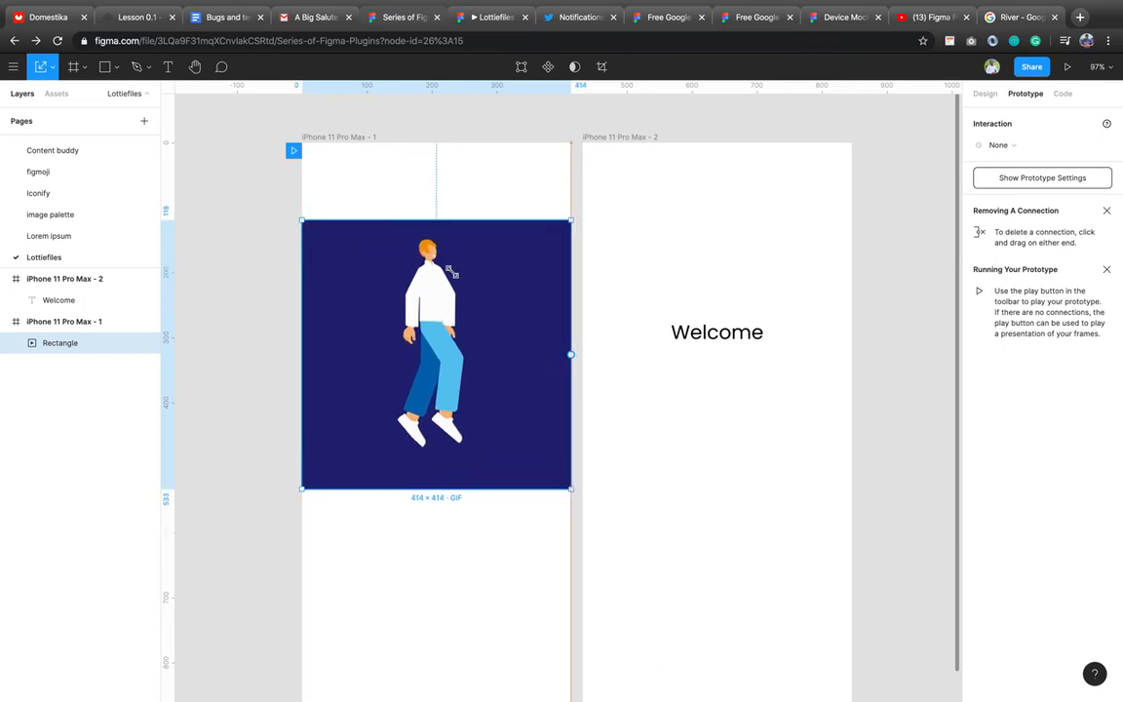
left_click_drag(456, 296, 454, 223)
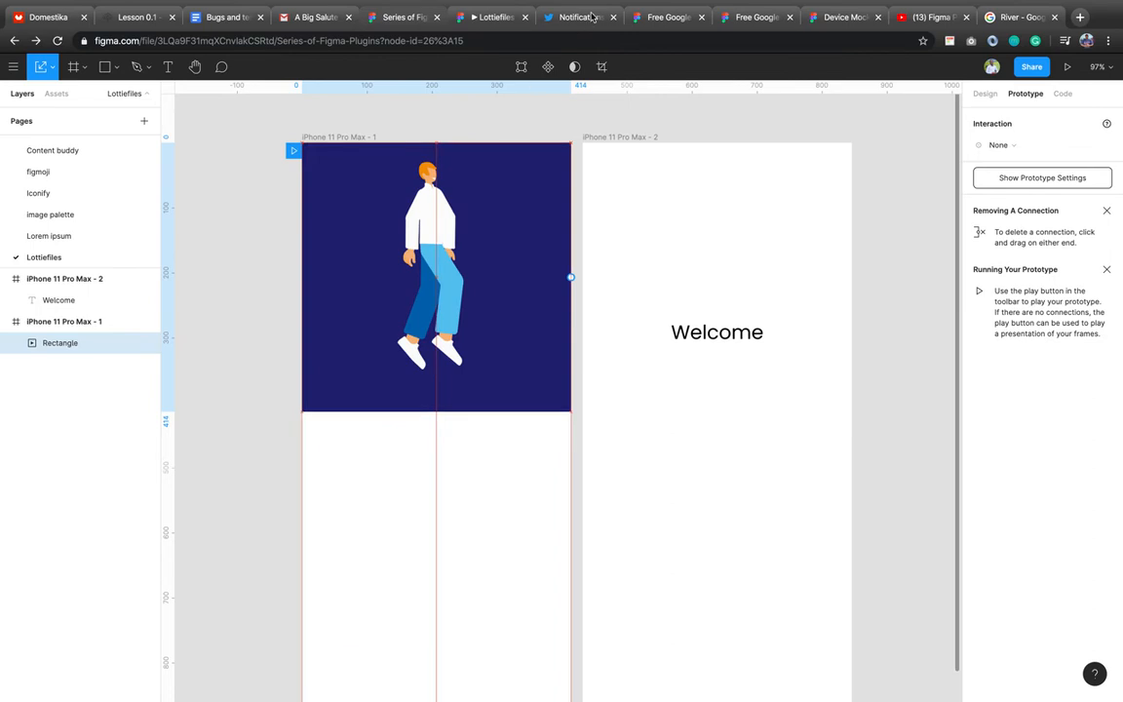
left_click(496, 27)
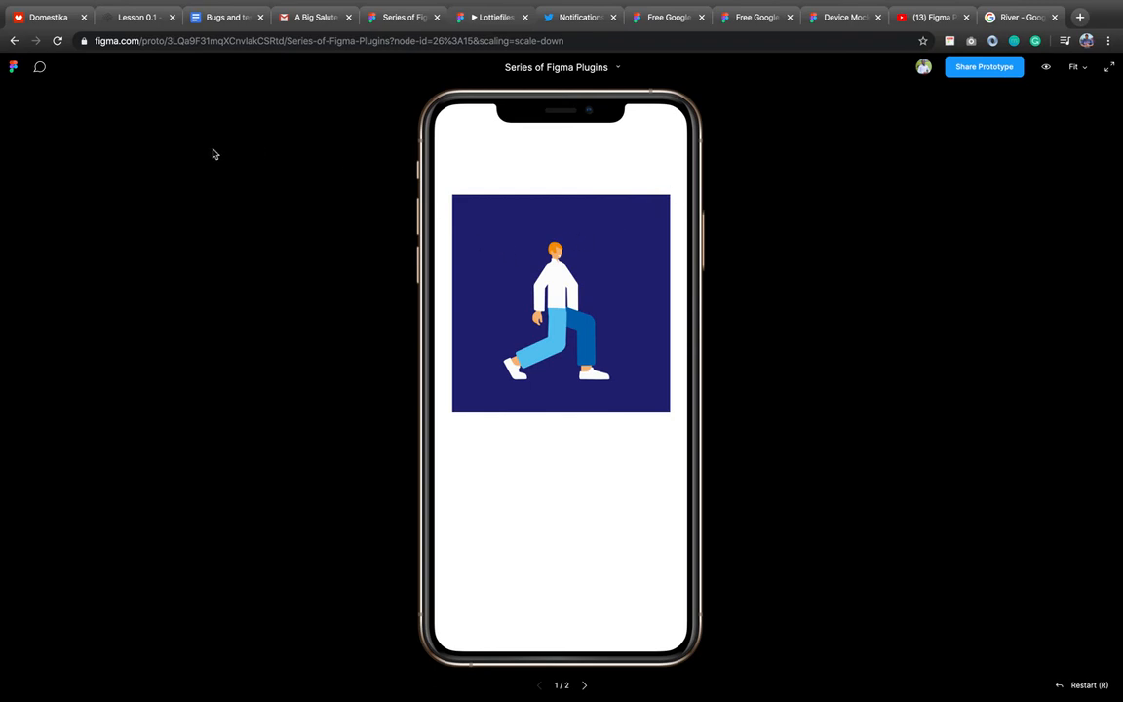
left_click(560, 288)
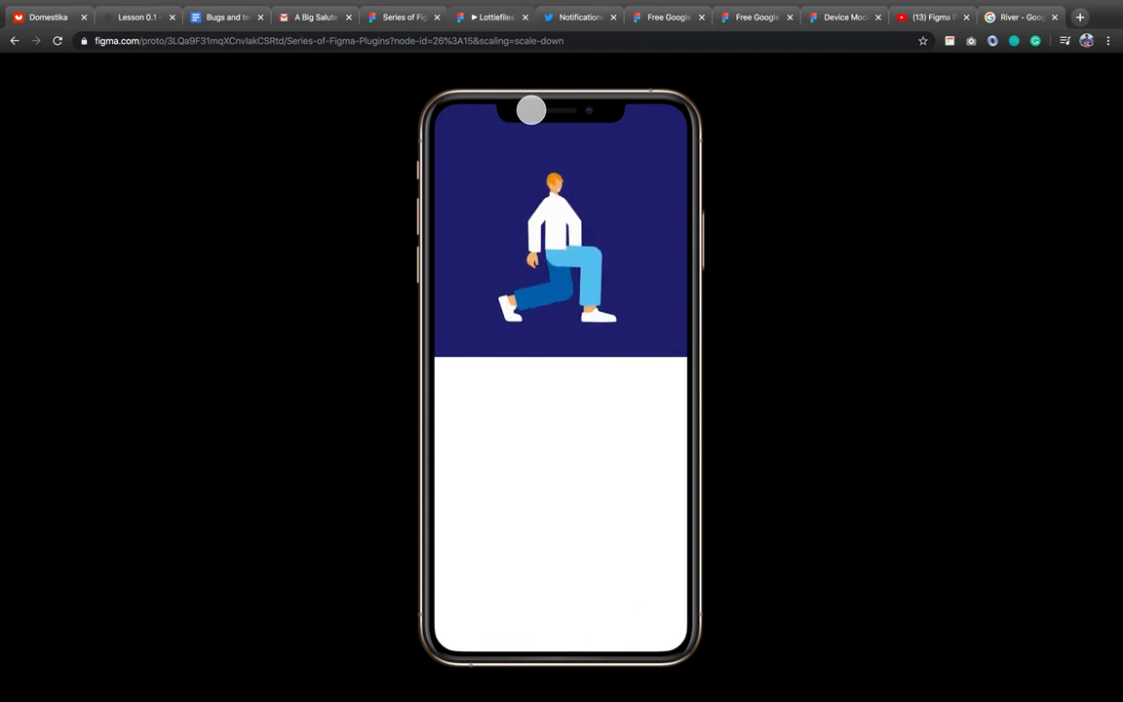
left_click(407, 17)
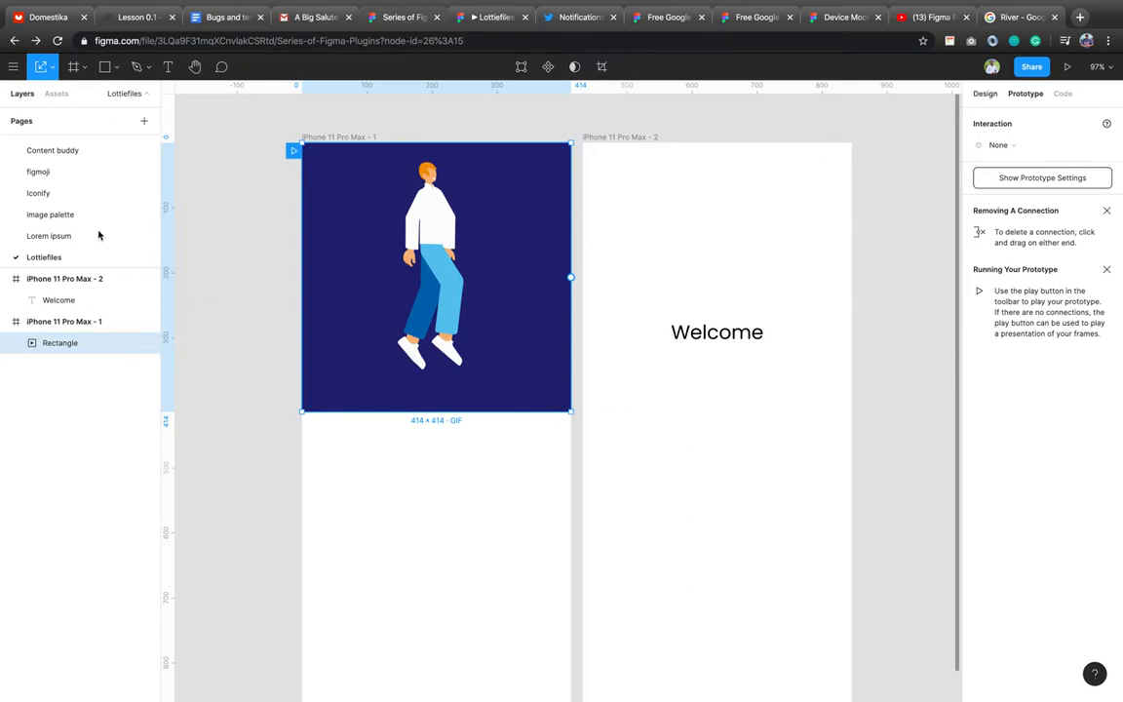
Add a new page named 'material design icon' and show the file's Assets panel.
scroll(63, 166, "up", 3)
left_click(66, 144)
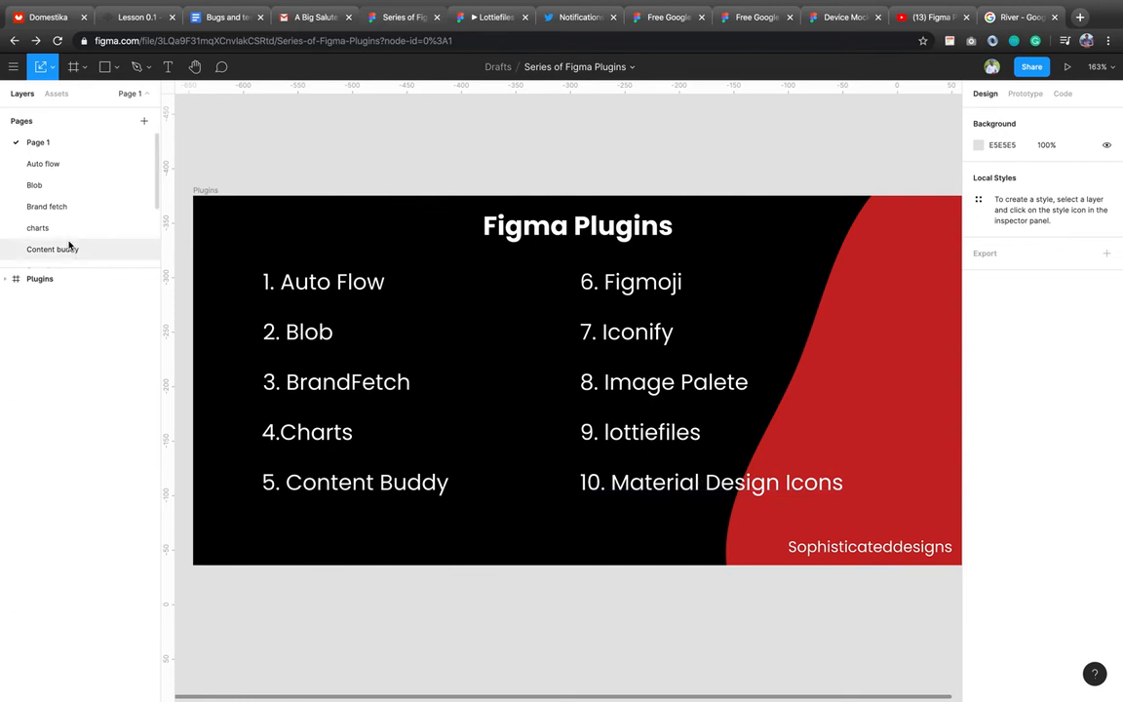
scroll(70, 246, "down", 3)
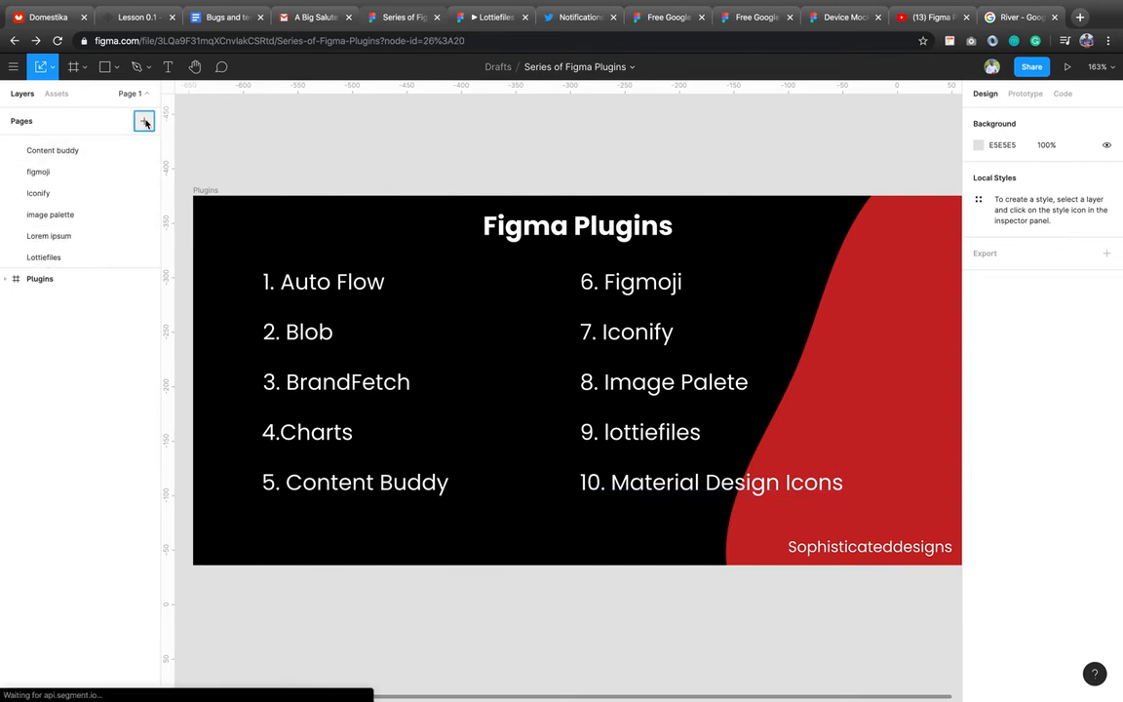
left_click(145, 122)
type("material design icon")
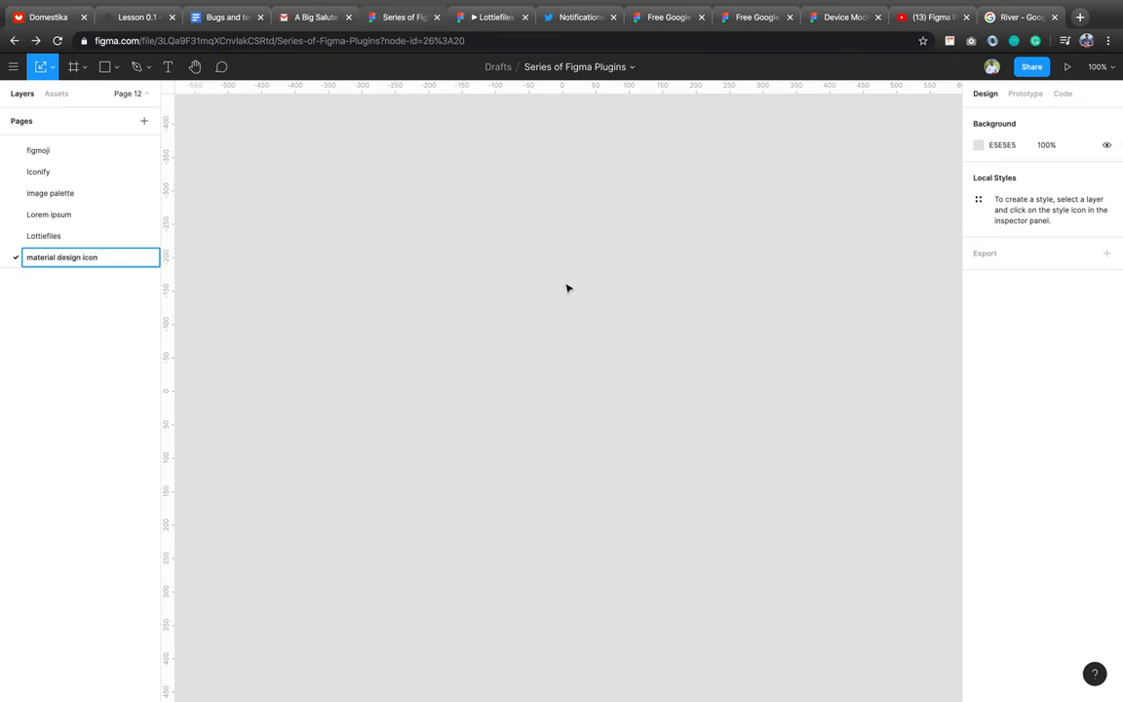
key("Return")
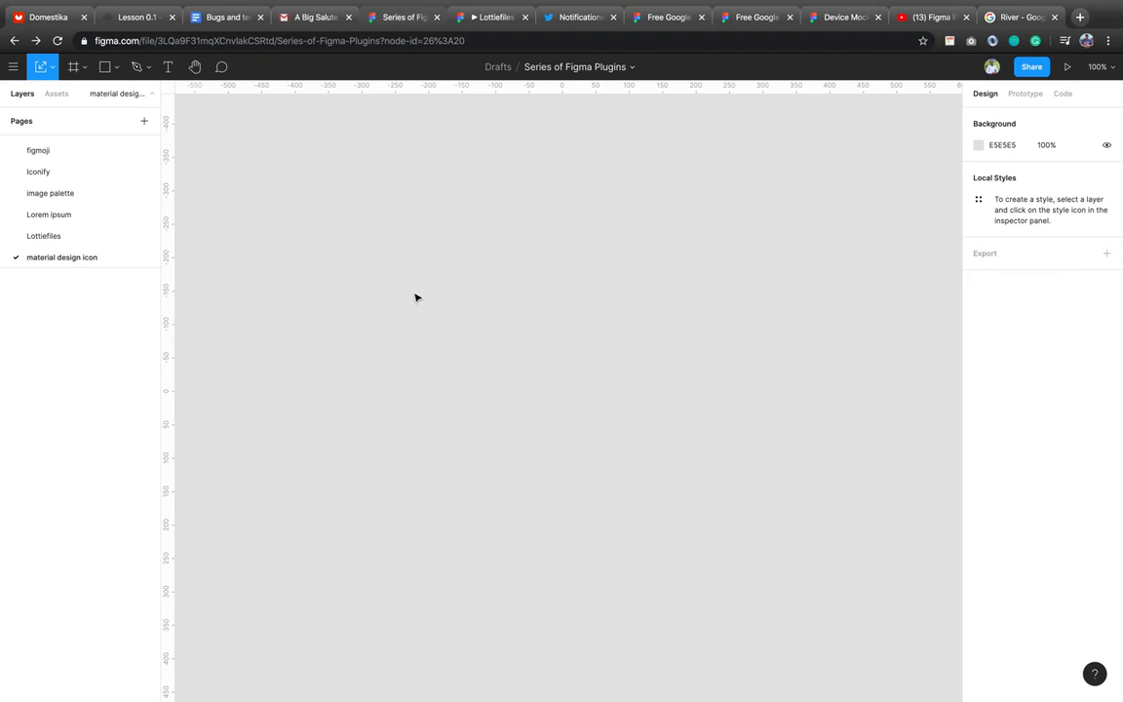
left_click(54, 99)
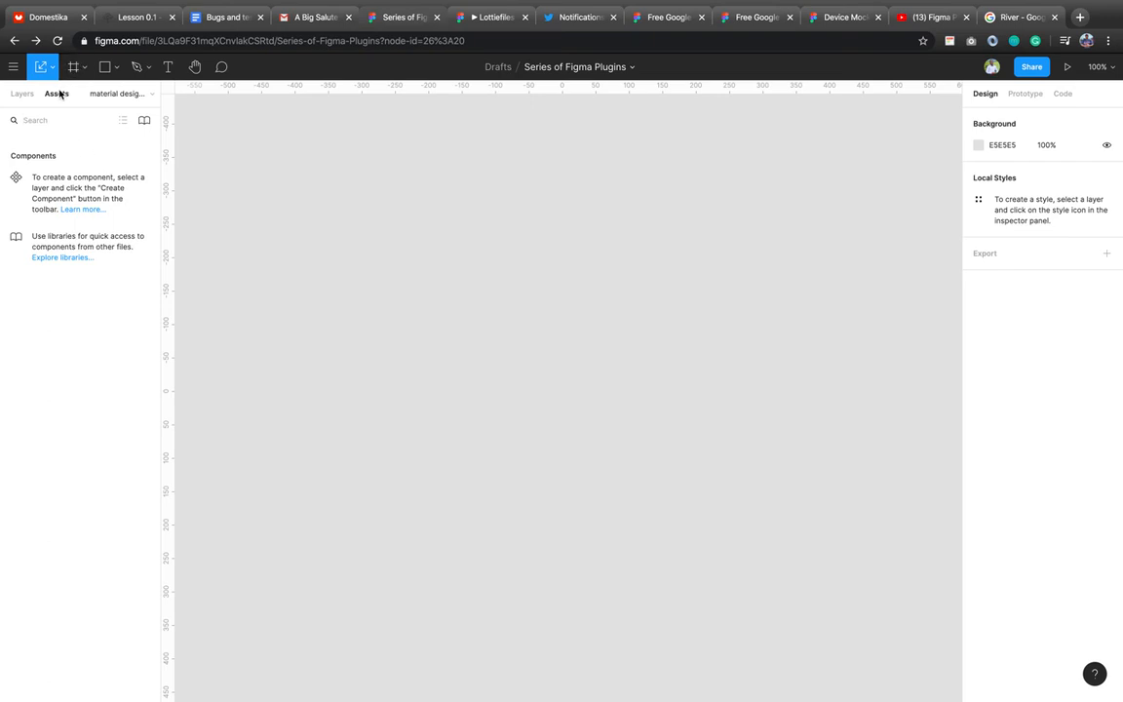
Browse the team libraries, checking feather icons + extra details and updates, then close the window.
left_click(145, 120)
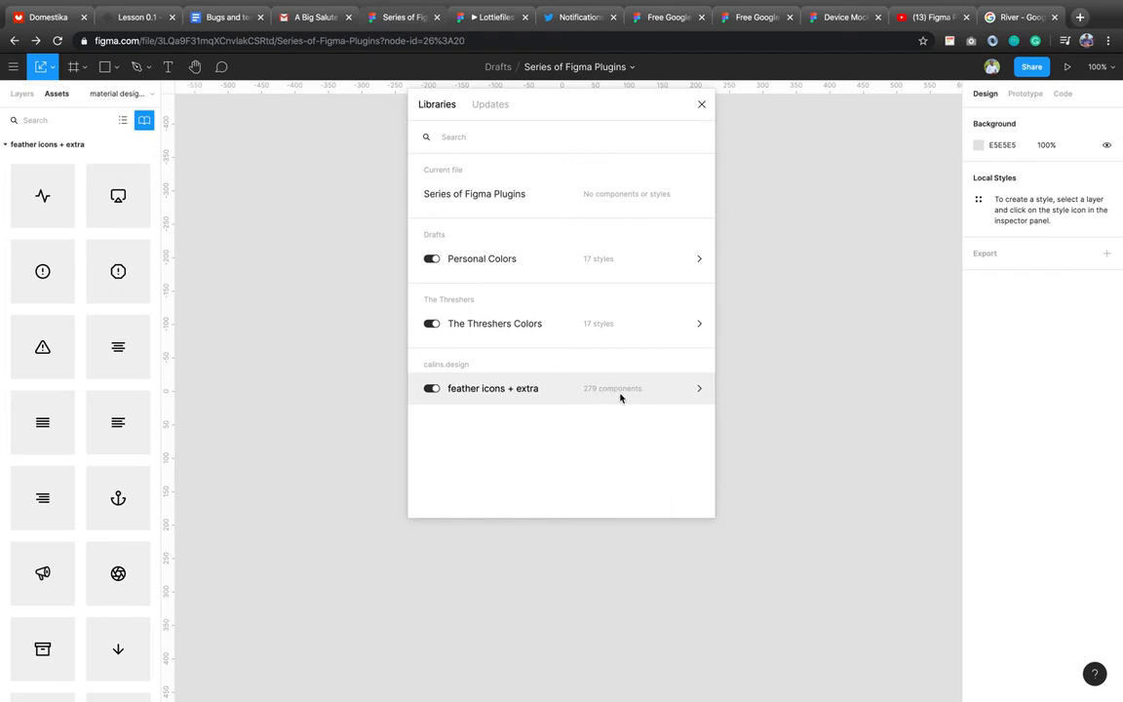
left_click(699, 389)
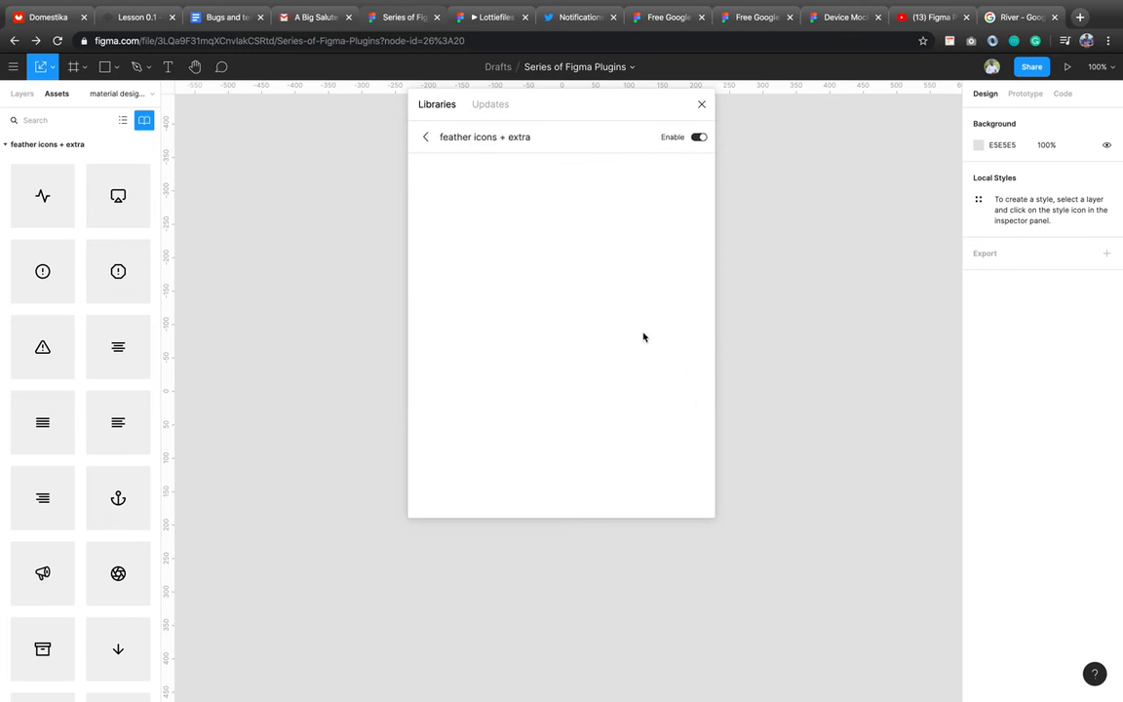
left_click(425, 136)
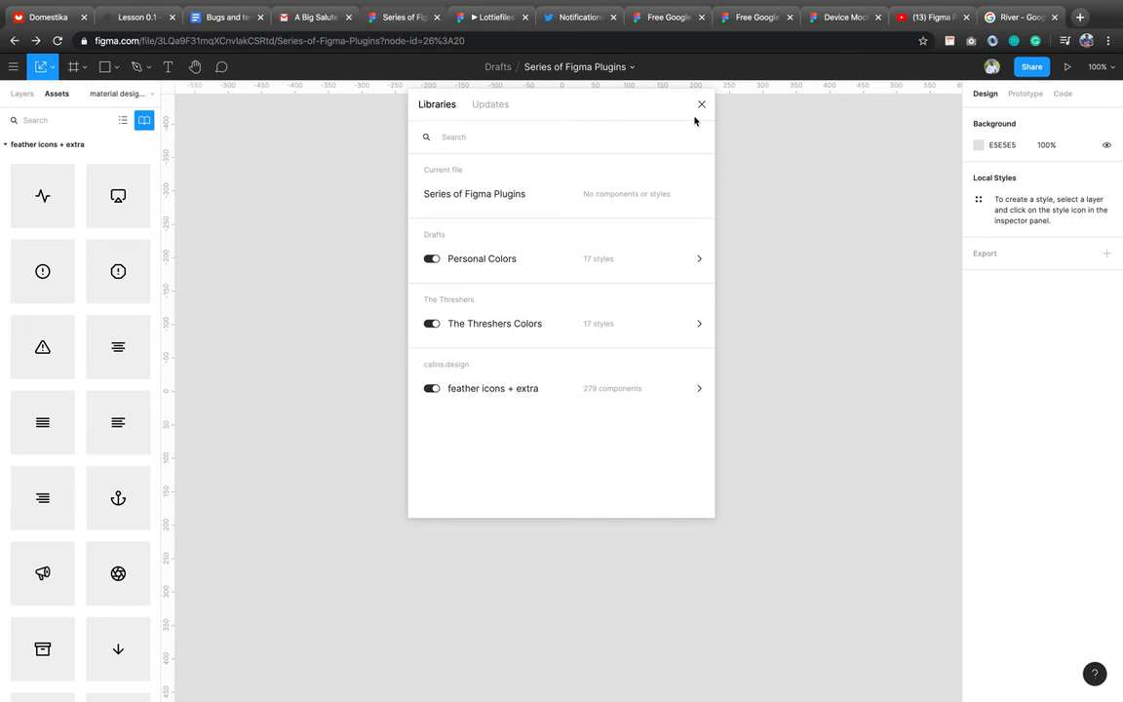
left_click(501, 110)
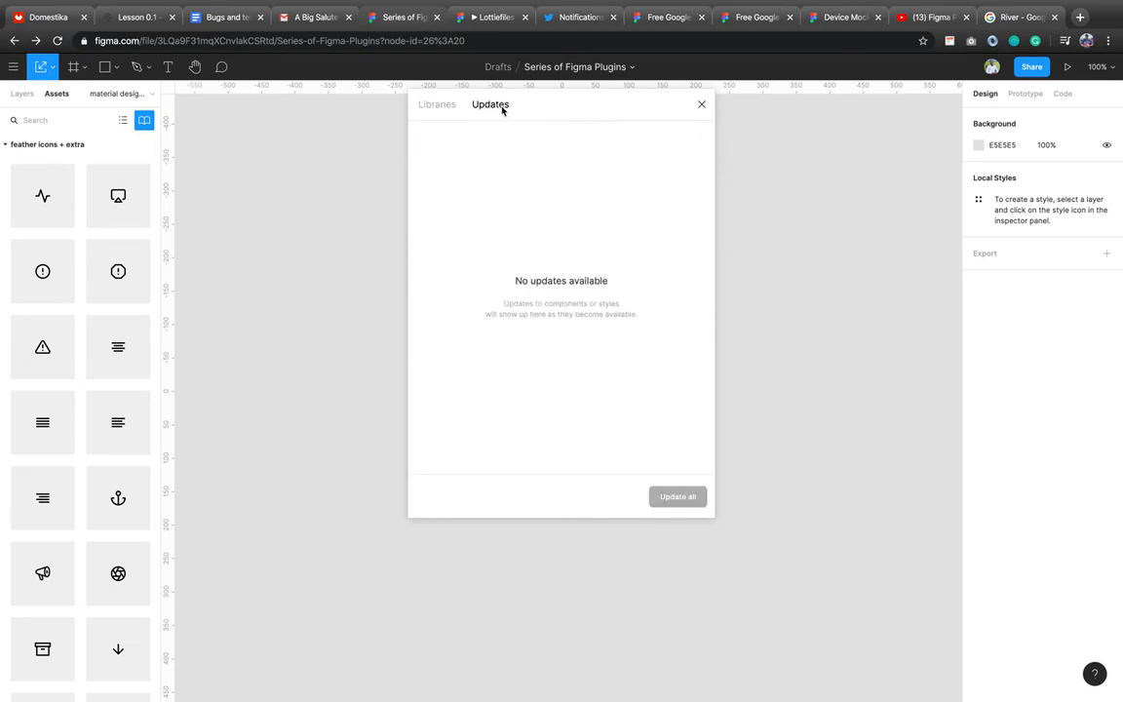
left_click(451, 106)
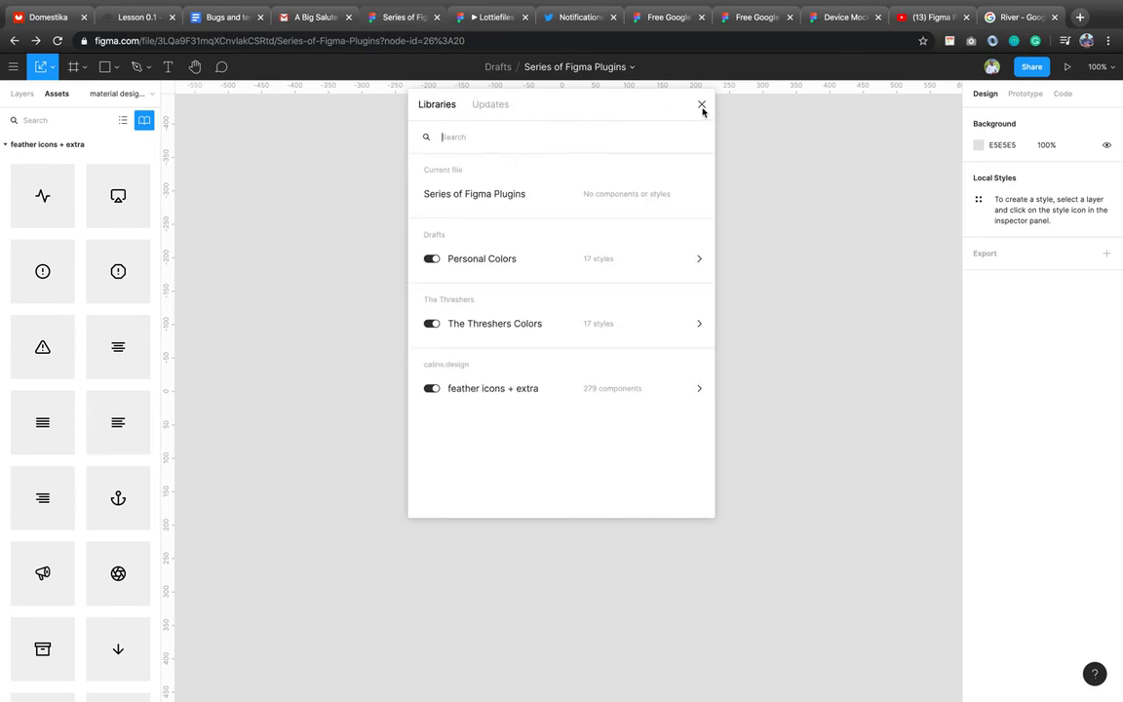
left_click(702, 107)
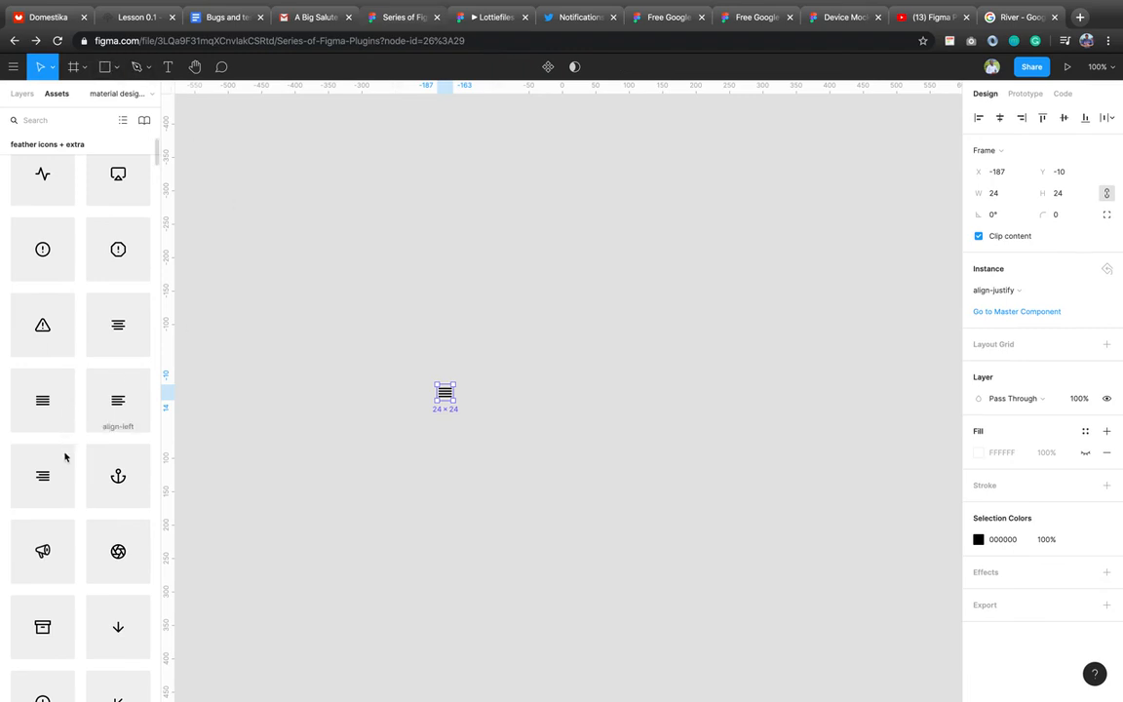
Place align-left and align-right icons on the page side by side.
left_click_drag(478, 437, 494, 408)
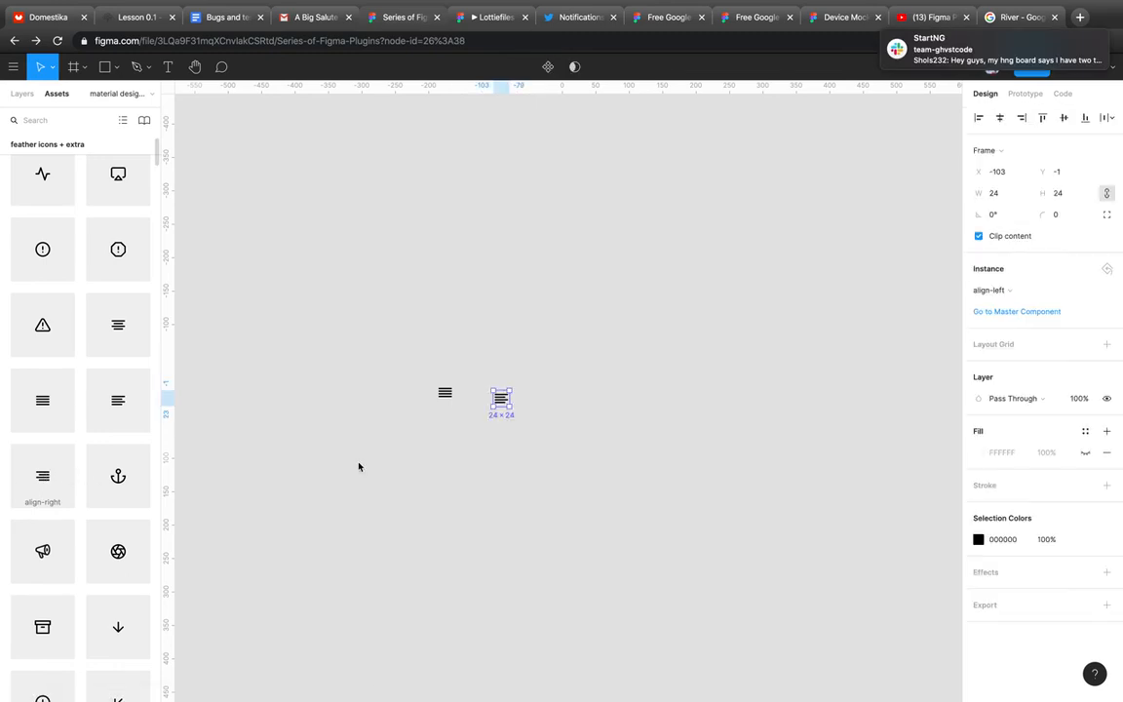
left_click_drag(359, 467, 545, 440)
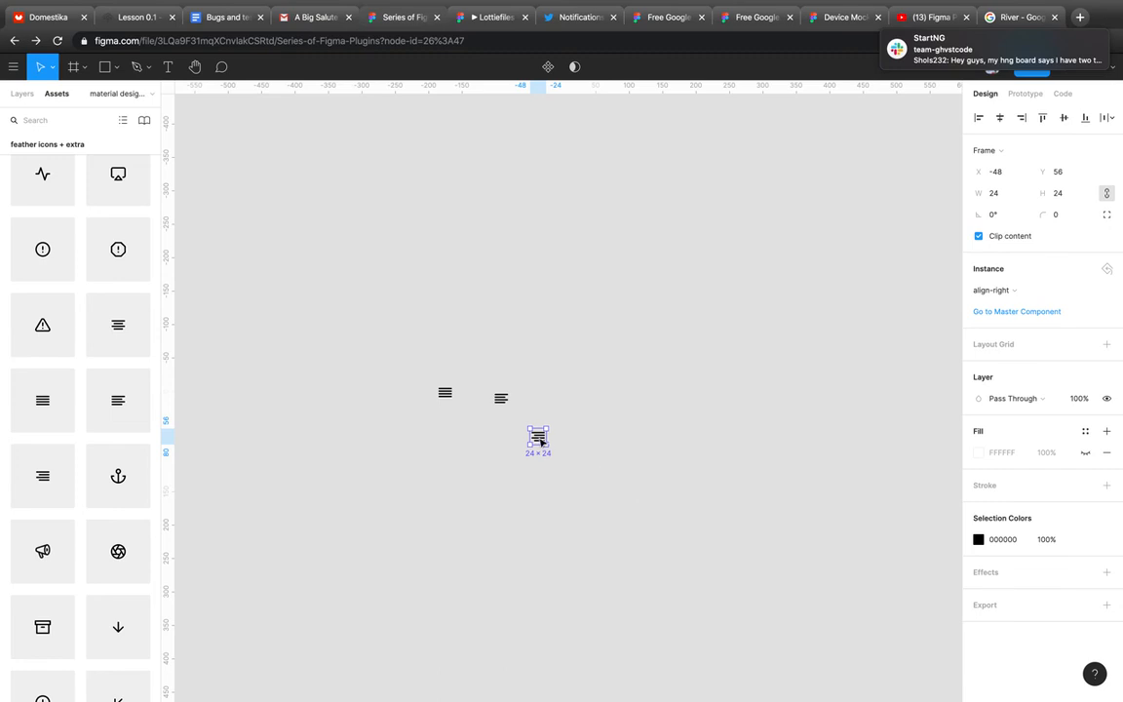
left_click_drag(541, 441, 530, 393)
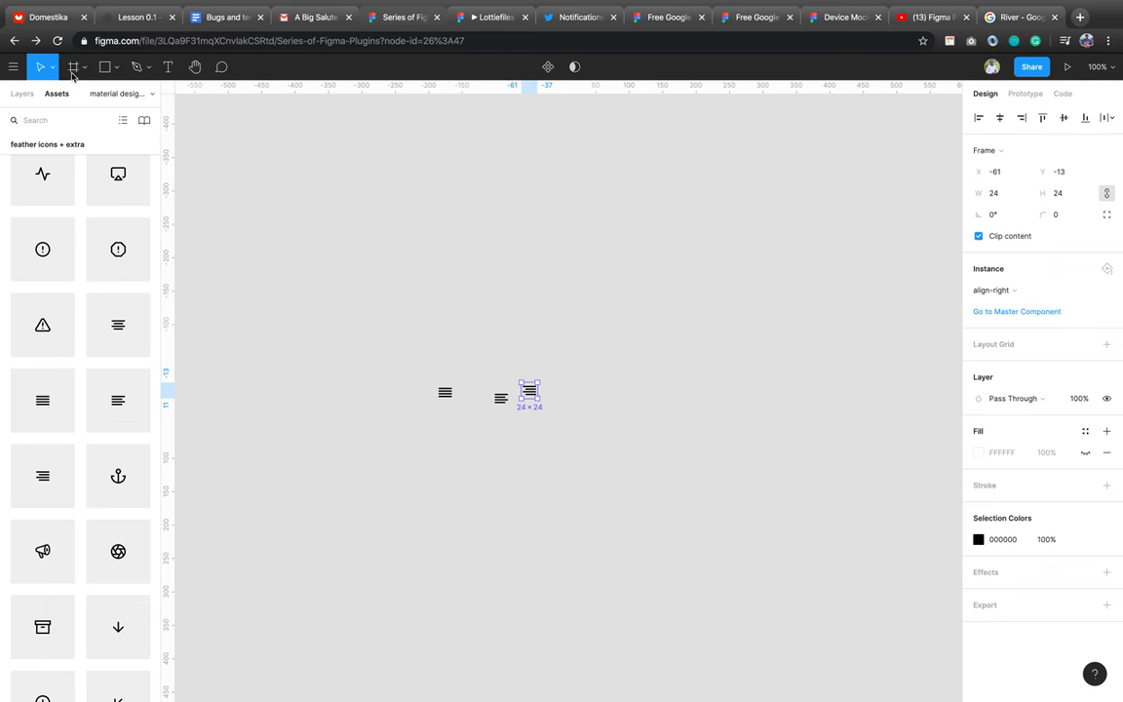
Draw a frame beside the icons and resize it to the iPhone 11 Pro Max preset.
key("f")
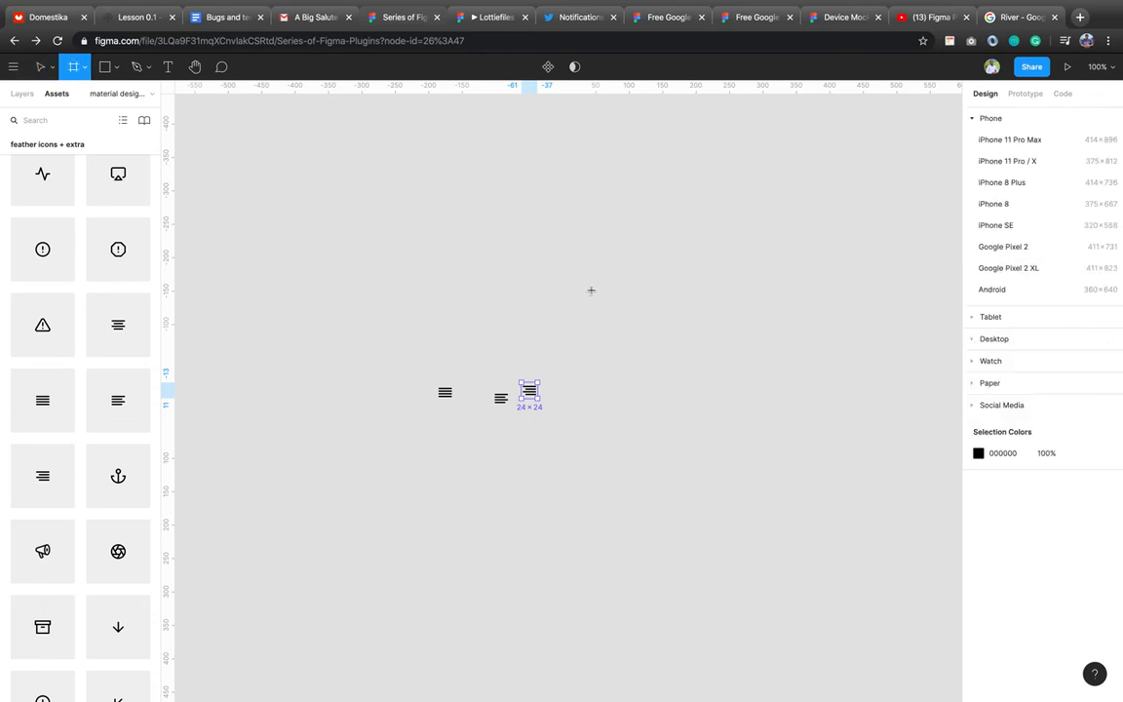
left_click_drag(558, 264, 757, 614)
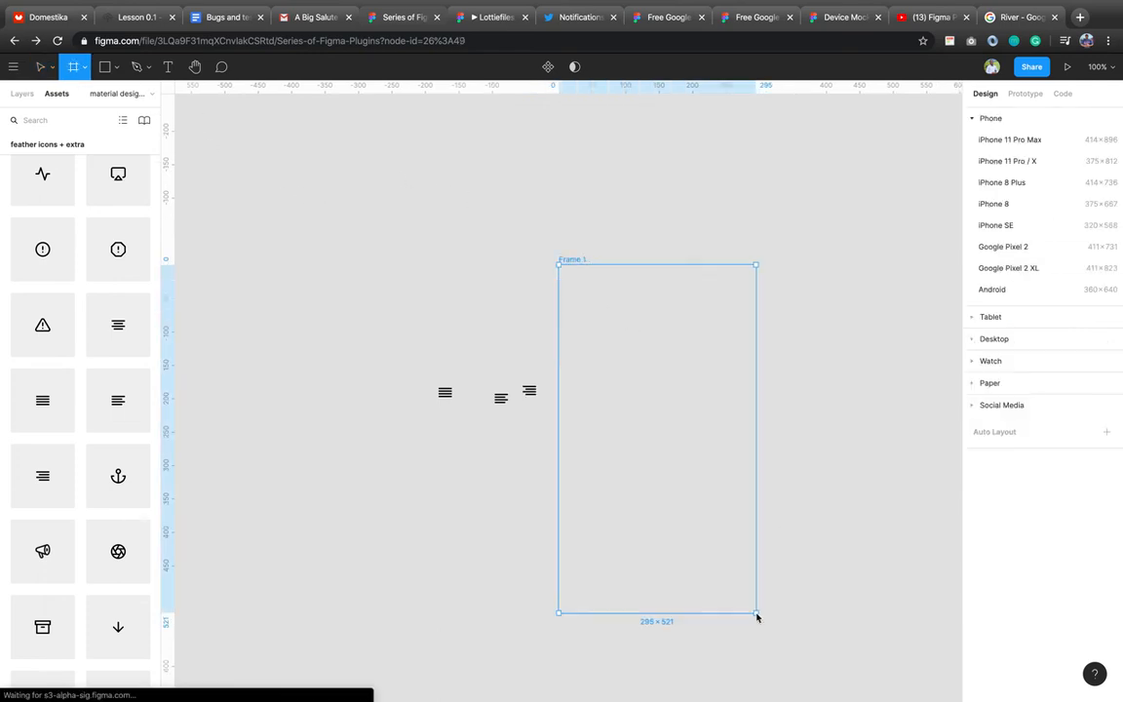
left_click(1036, 154)
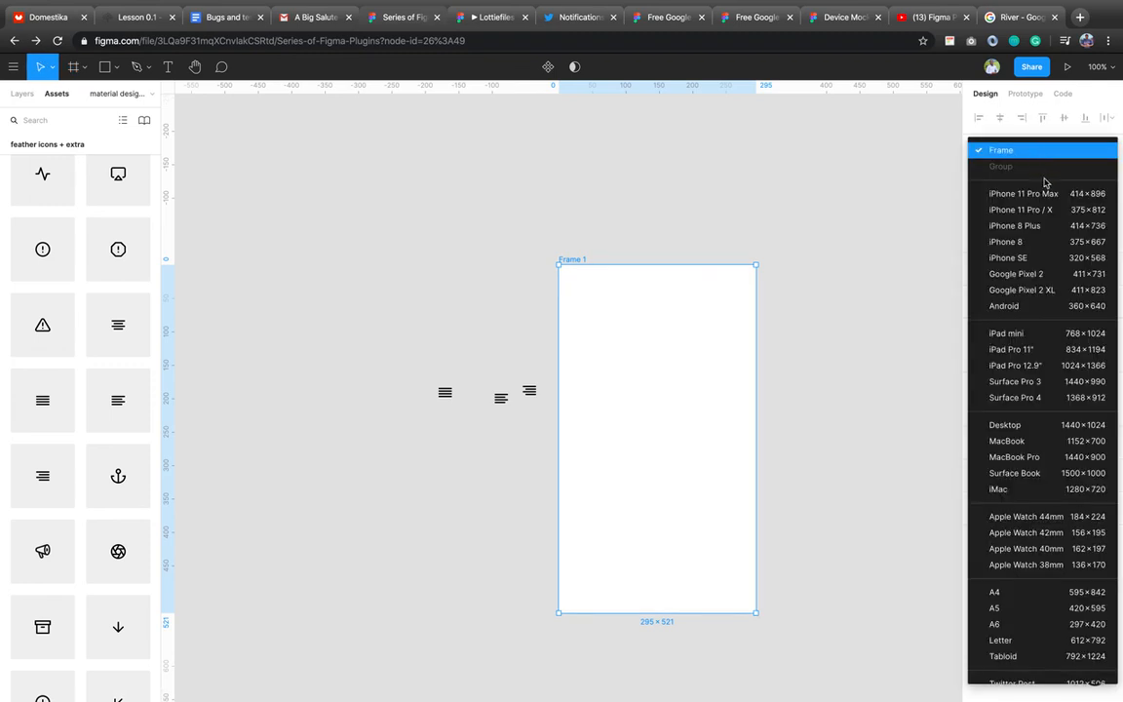
left_click(1004, 190)
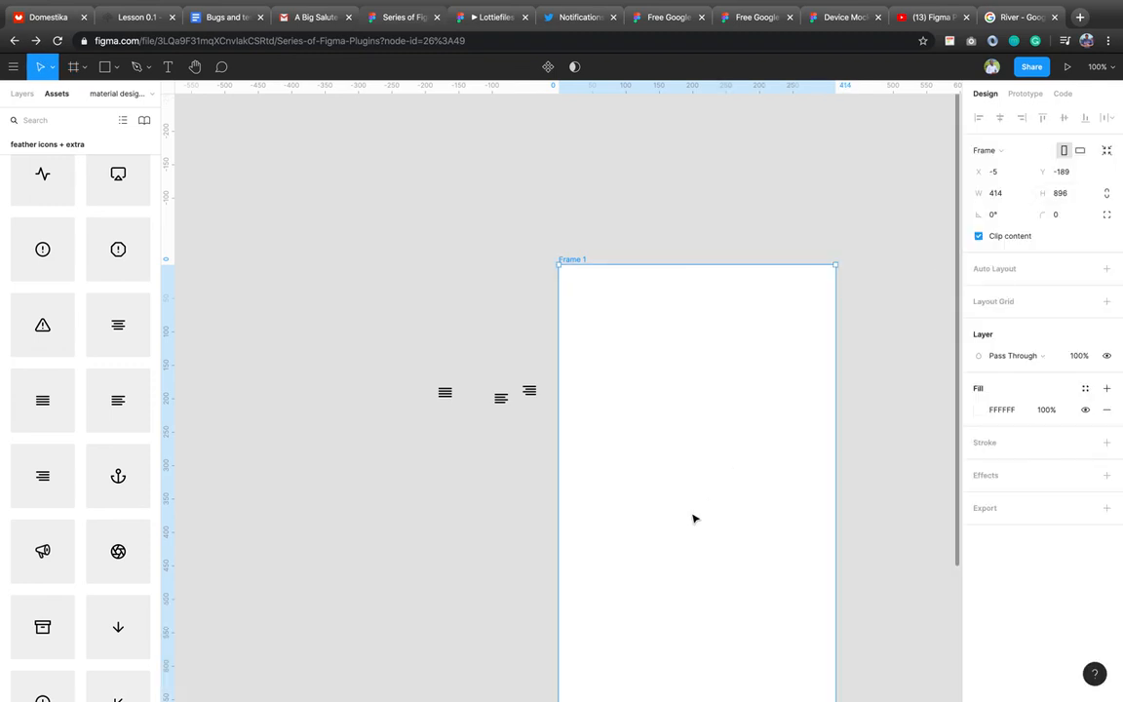
scroll(693, 519, "down", 3)
scroll(693, 519, "right", 2)
scroll(693, 519, "down", 3)
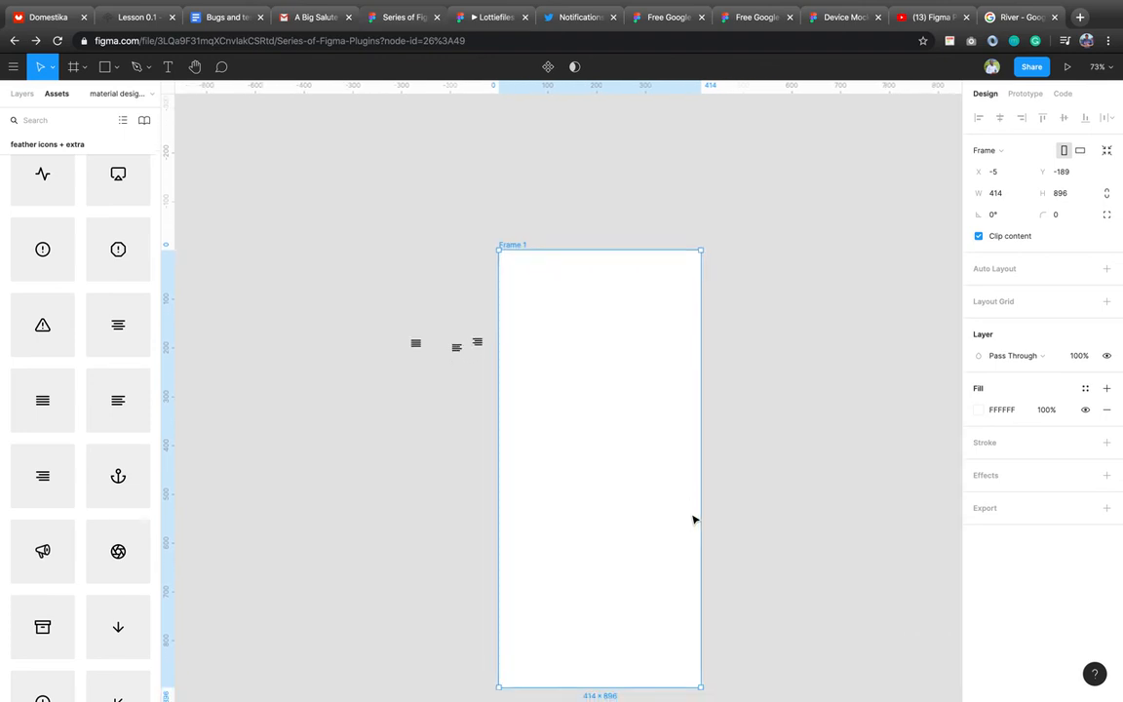
Insert the Material Design accessibility person icon into Frame 1 via the plugin.
right_click(616, 409)
mouse_move(733, 567)
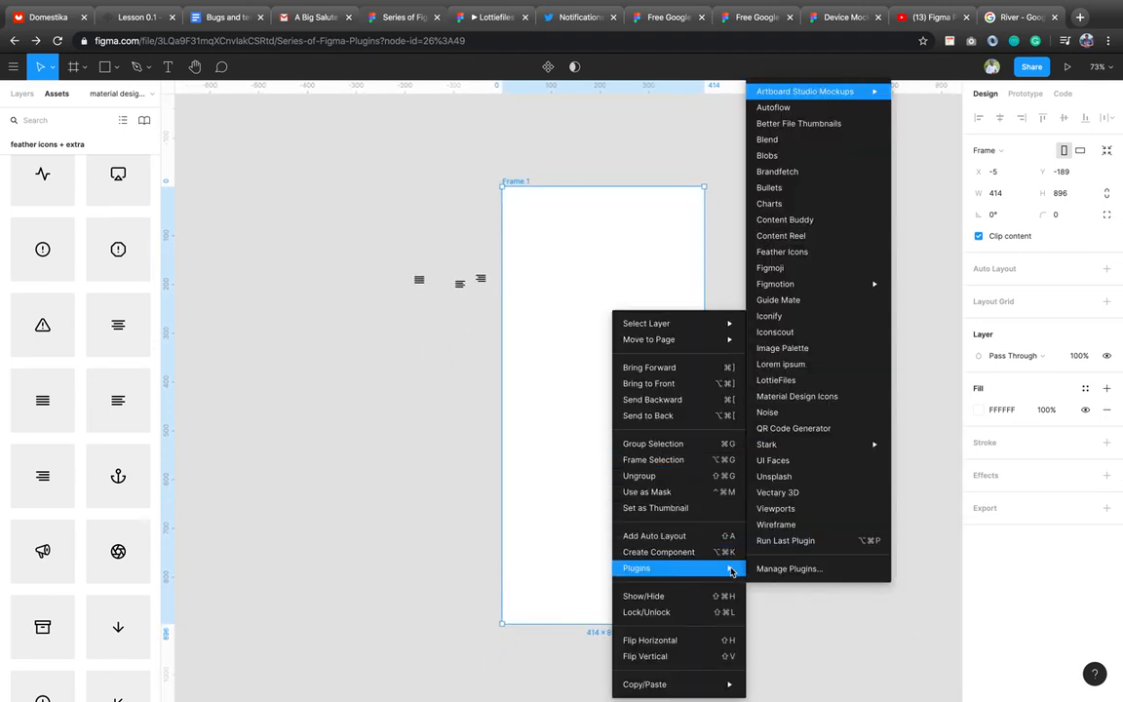
left_click(810, 398)
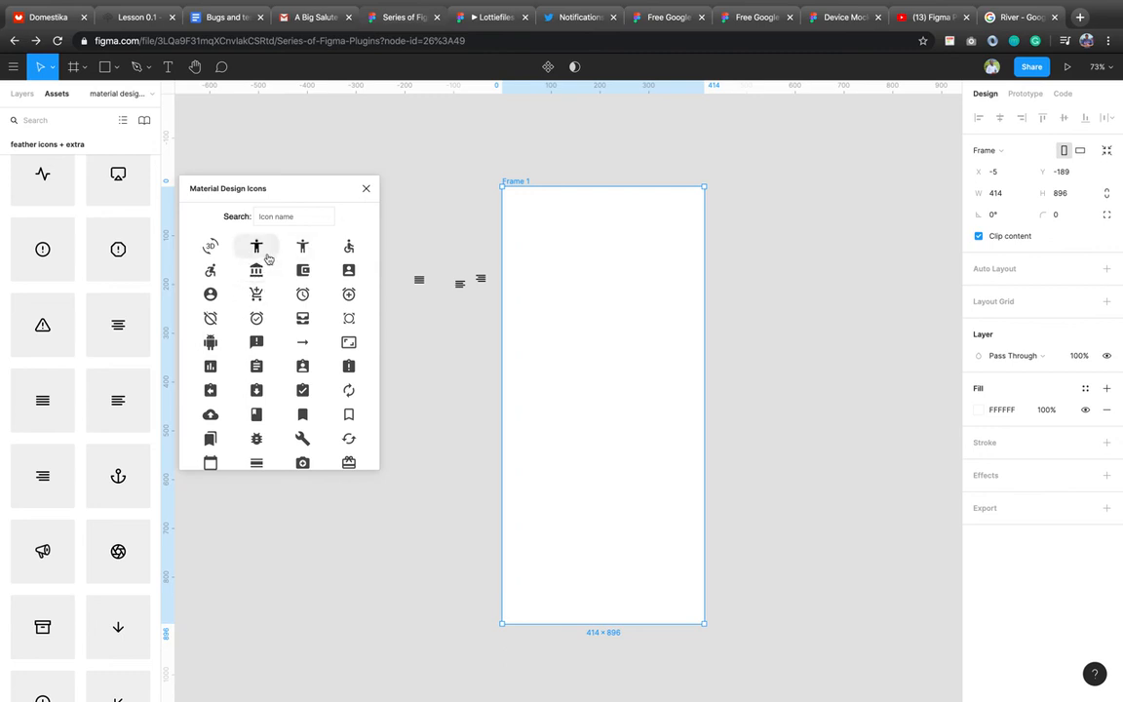
left_click(268, 258)
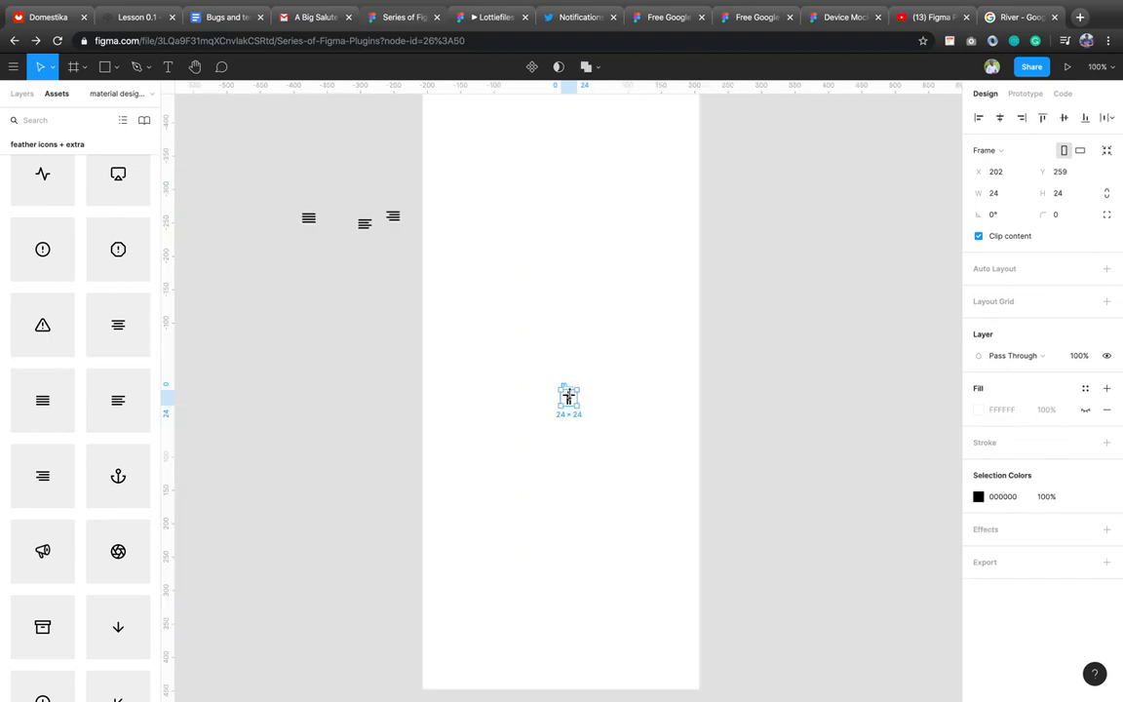
Move the person icon up the frame and recolour it pure red FF0000.
left_click_drag(566, 400, 545, 225)
scroll(546, 226, "up", 3)
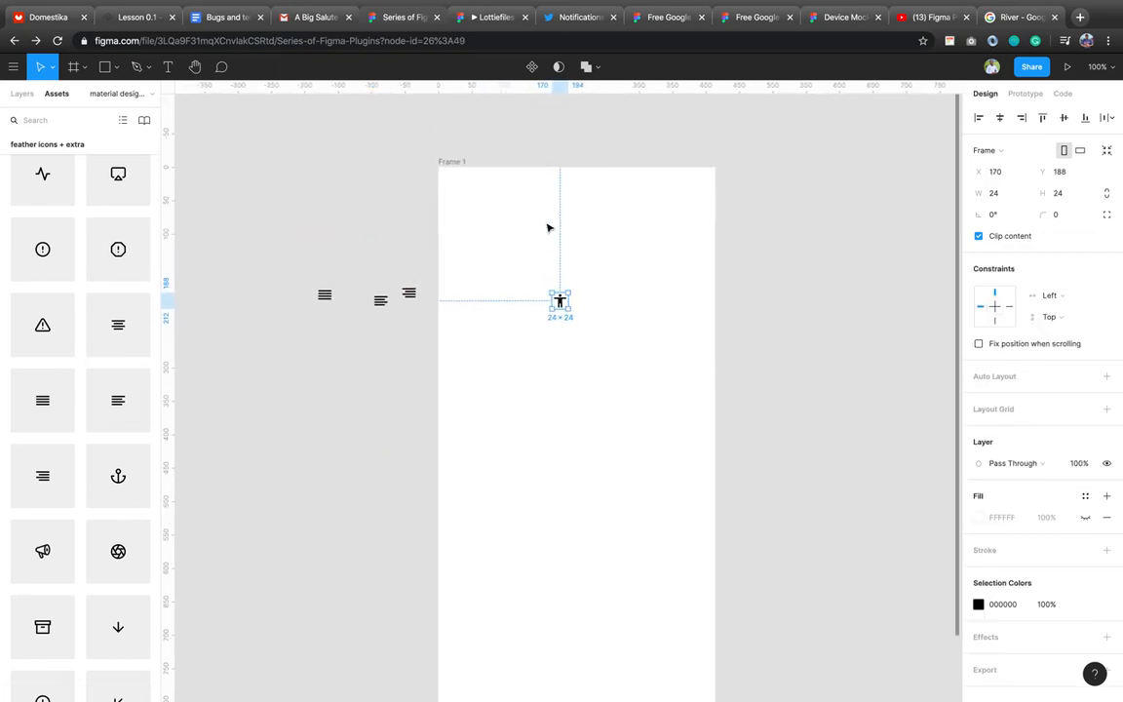
left_click(1022, 605)
type("f")
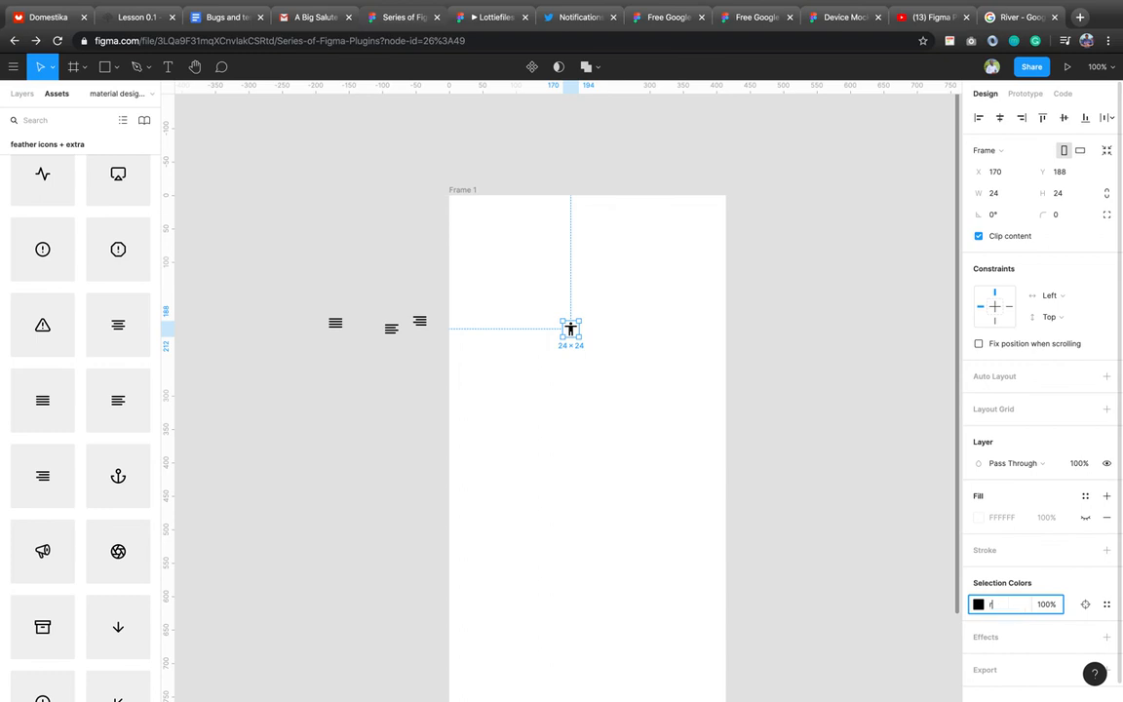
type("ed")
key("Return")
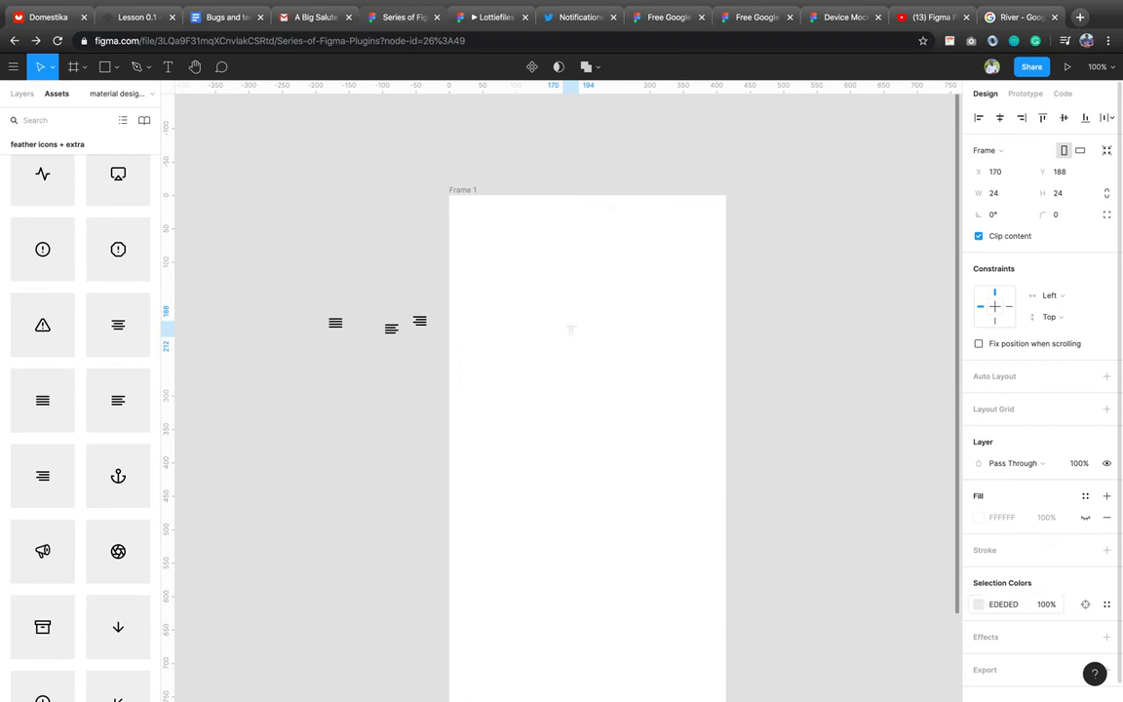
left_click(973, 605)
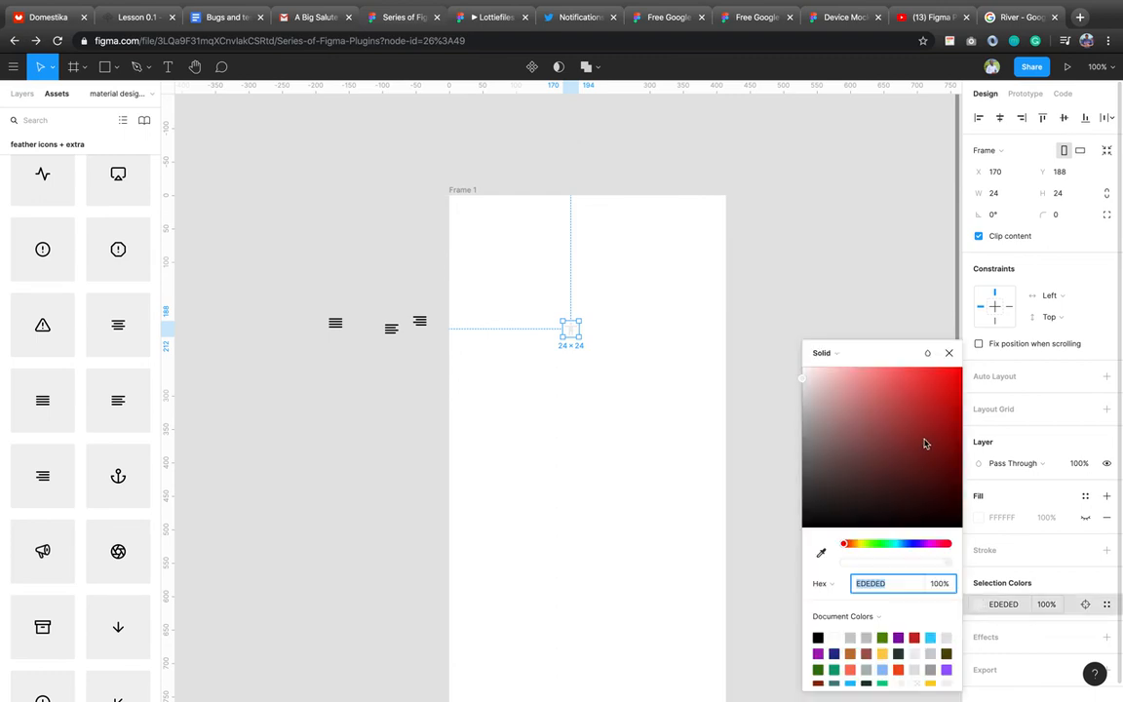
left_click(936, 368)
left_click(962, 367)
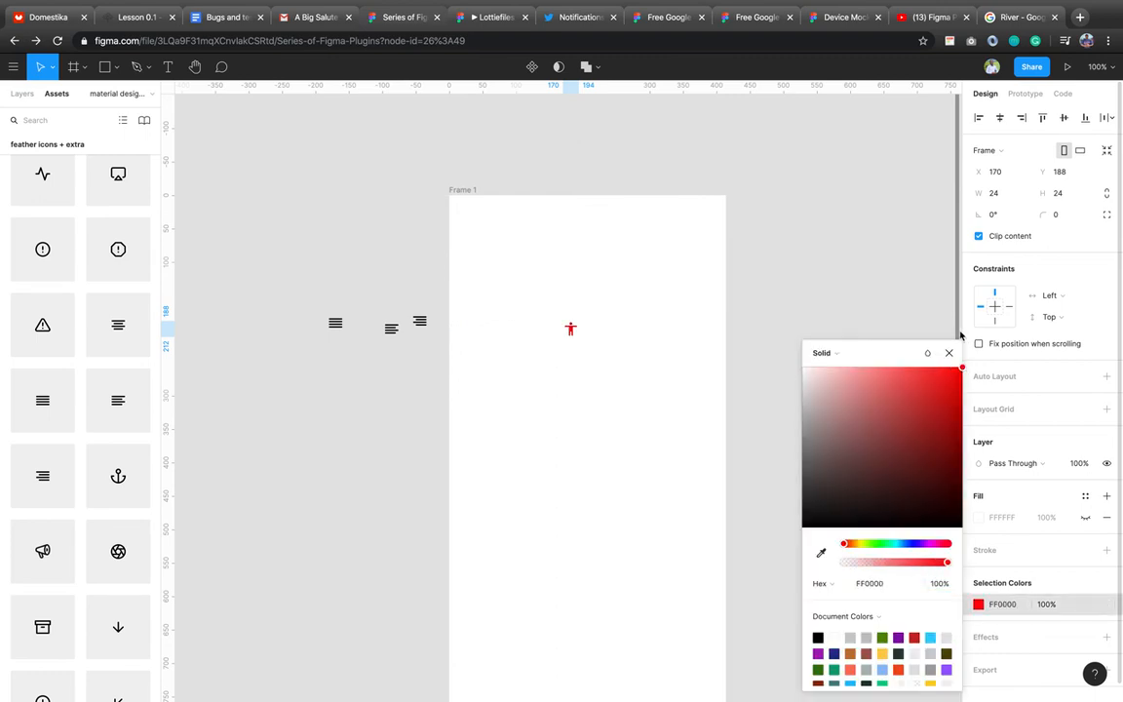
left_click(951, 352)
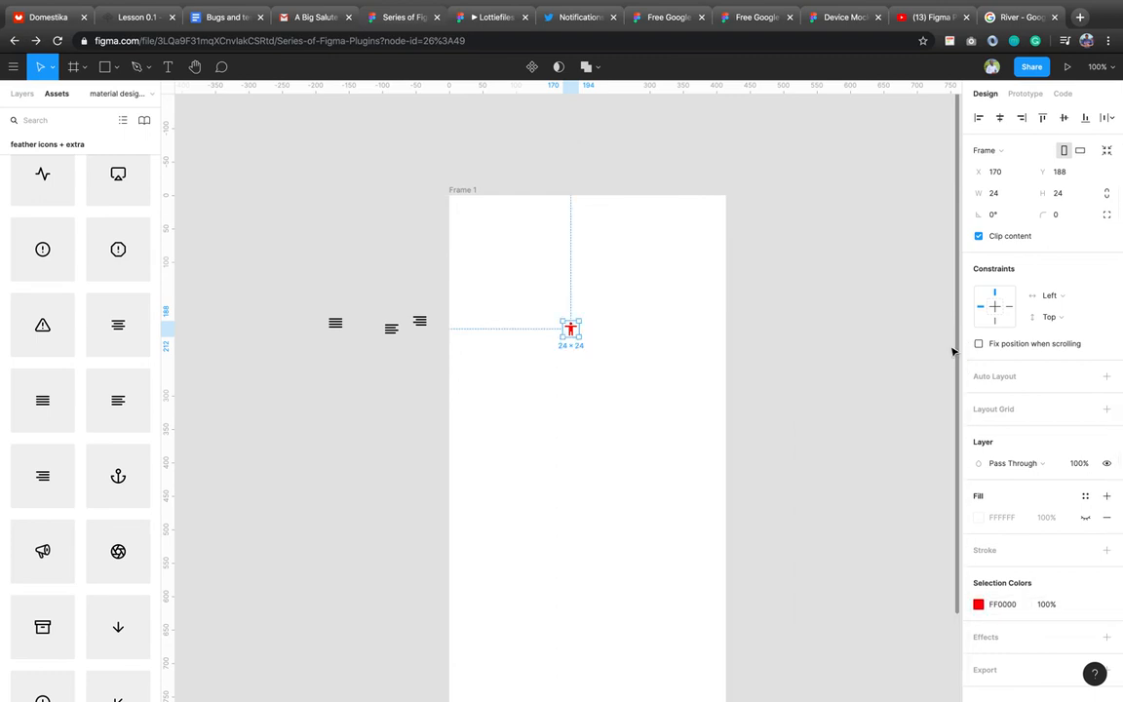
left_click(848, 371)
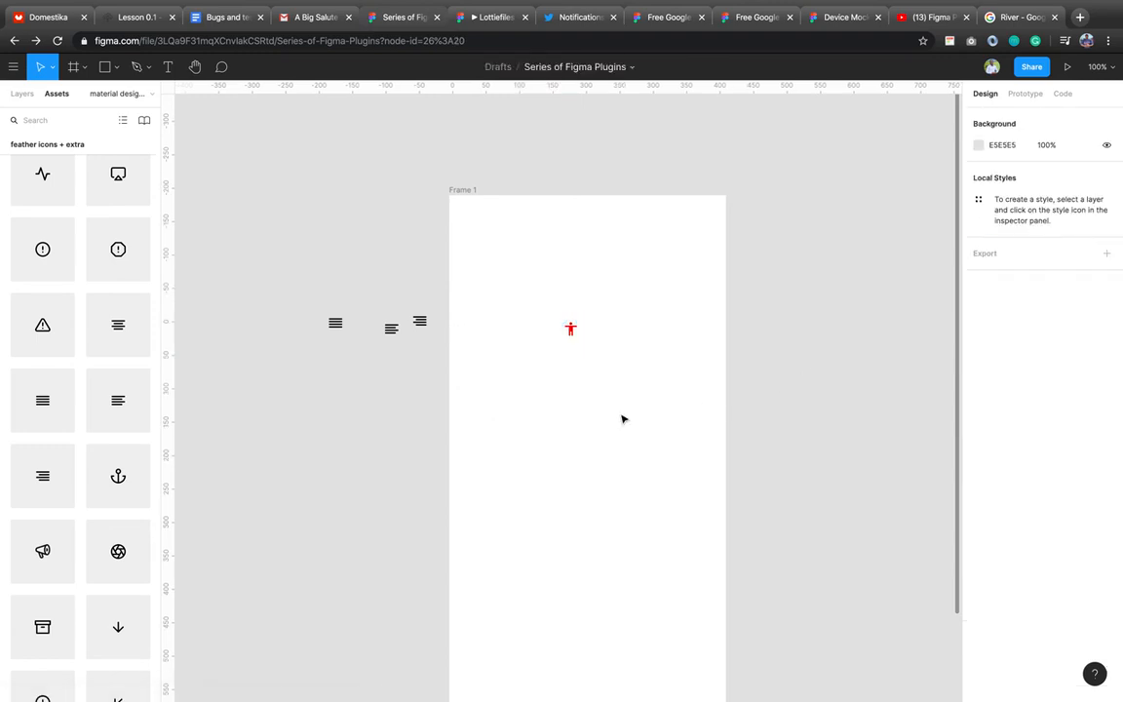
Enlarge the red icon to about 207 px and move it to the frame's top-left corner.
left_click(573, 332)
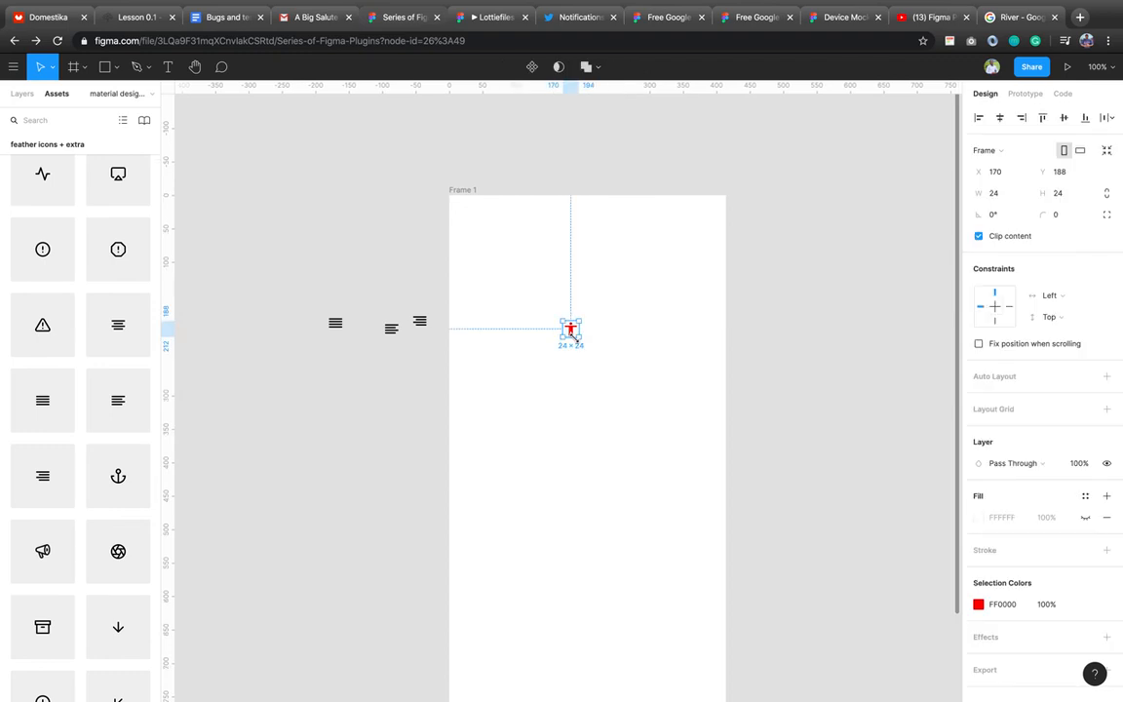
left_click_drag(572, 332, 599, 396)
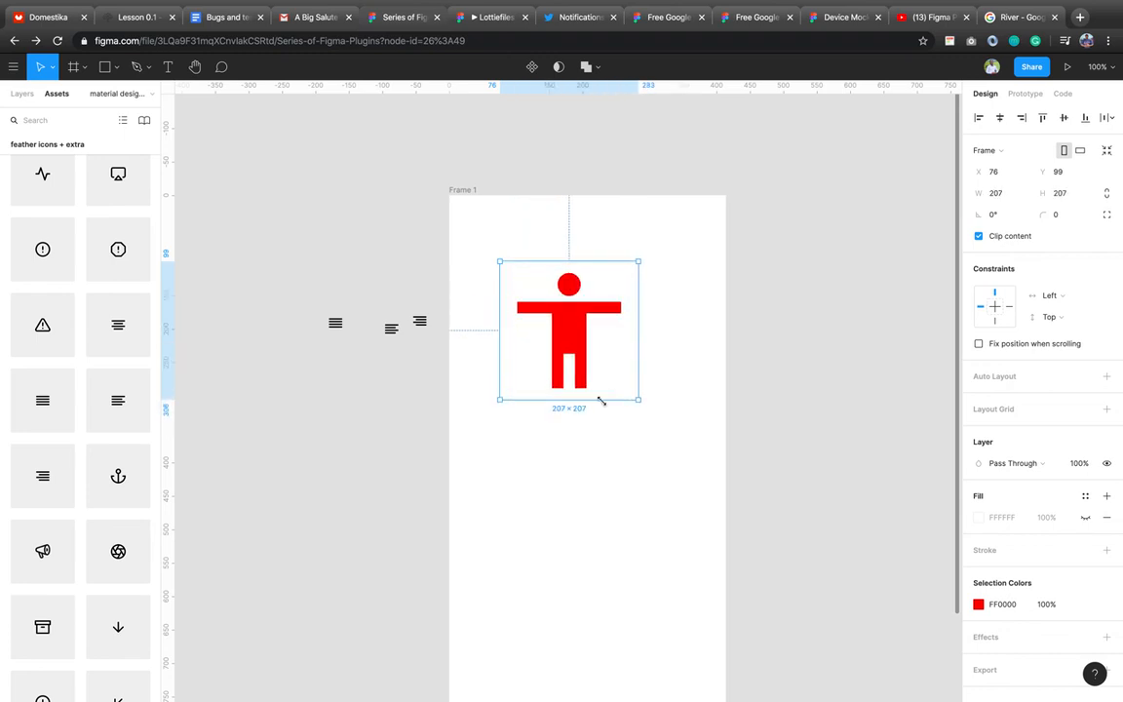
left_click_drag(565, 352, 514, 288)
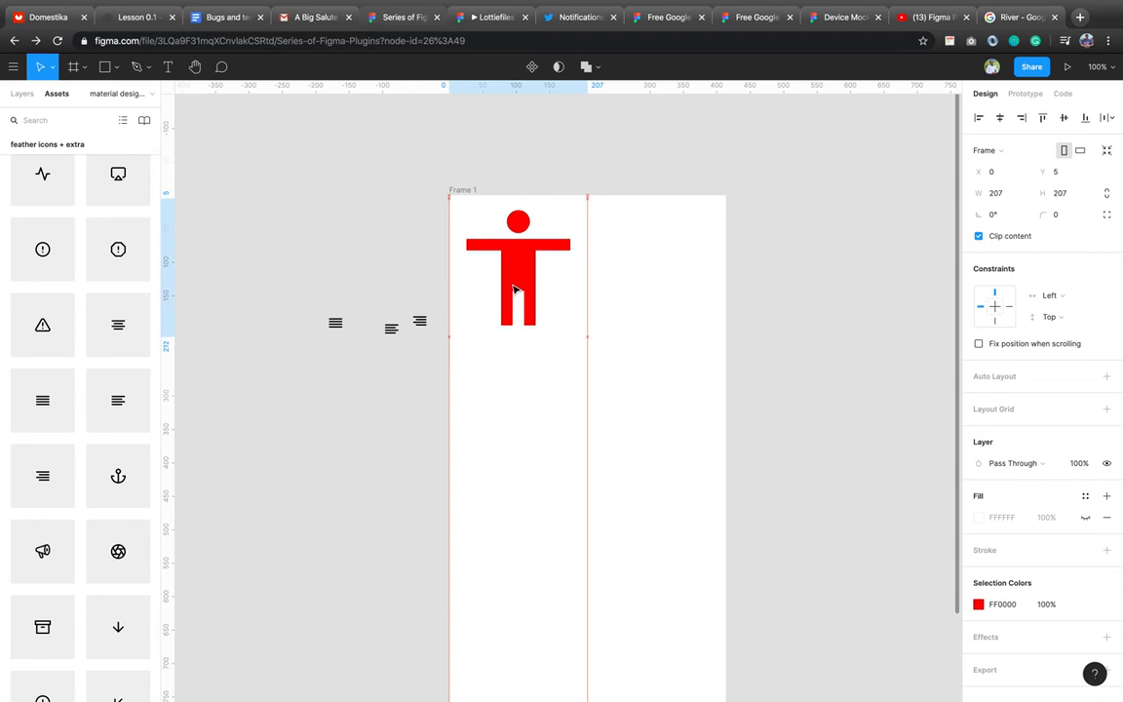
left_click(709, 381)
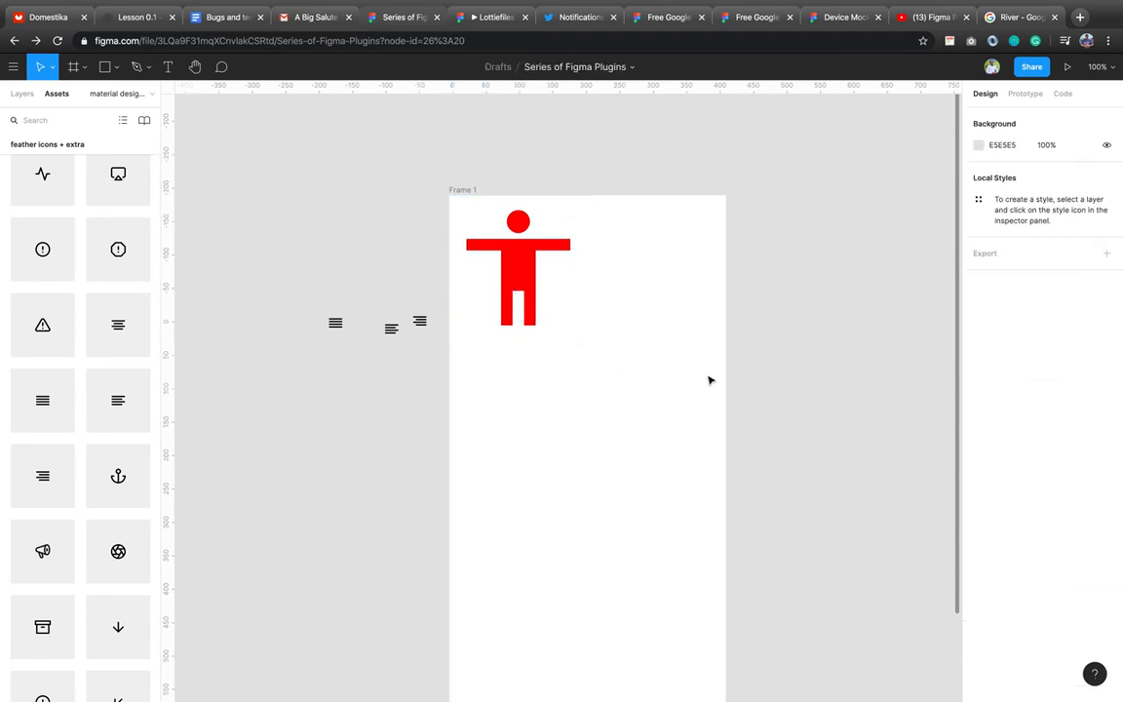
scroll(709, 381, "down", 5)
scroll(707, 378, "right", 1)
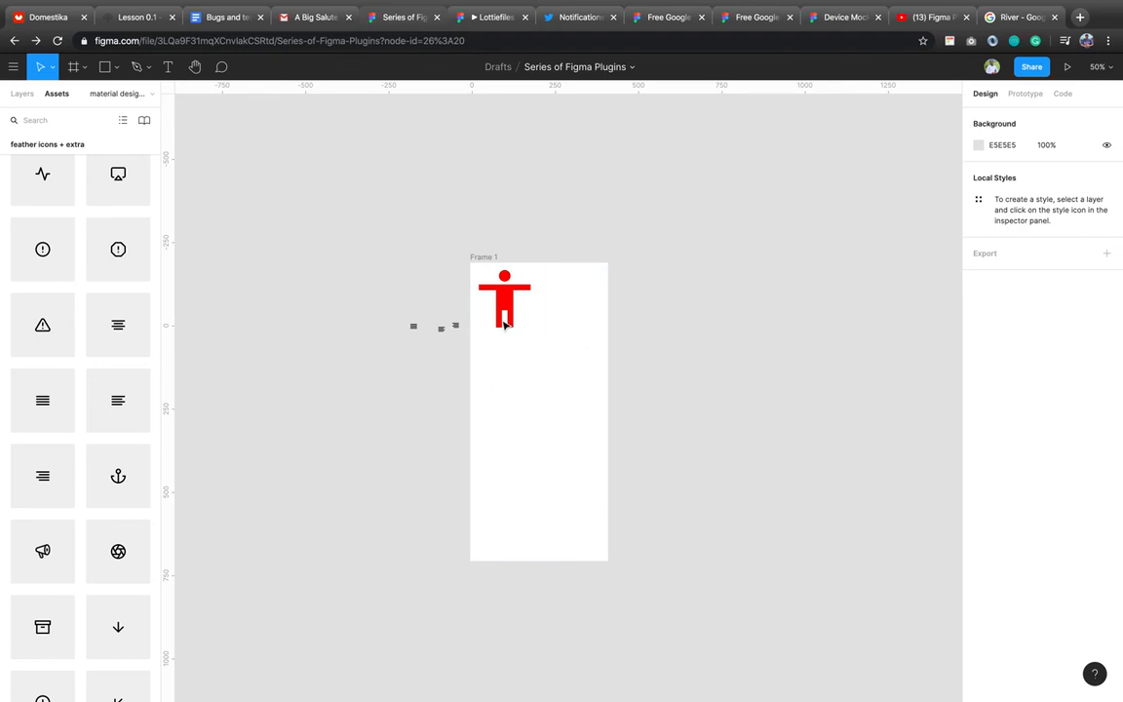
Shrink the red icon to 123×123 in the top-left corner.
left_click(537, 333)
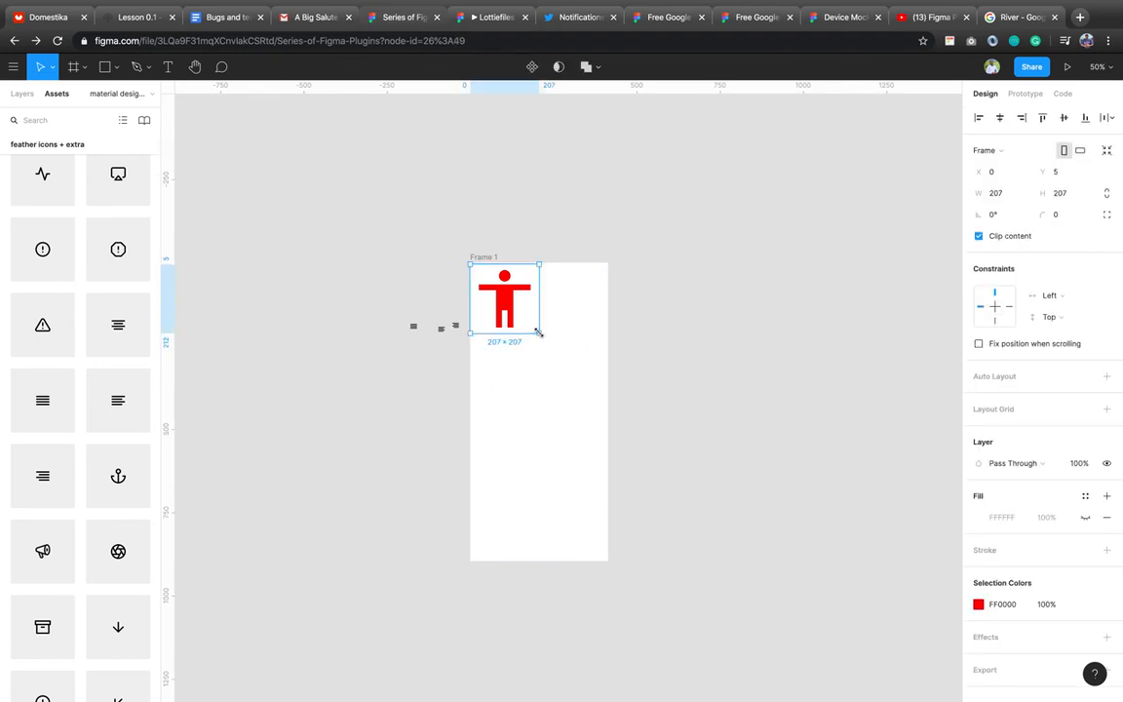
left_click_drag(537, 333, 510, 304)
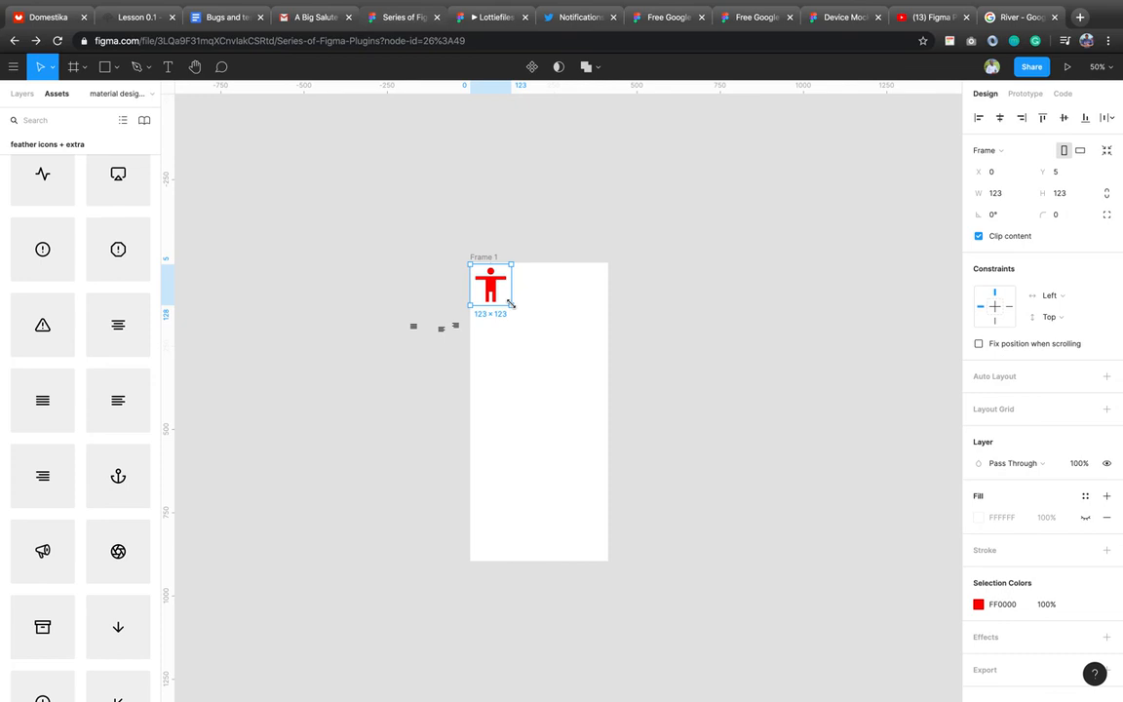
scroll(499, 293, "up", 3)
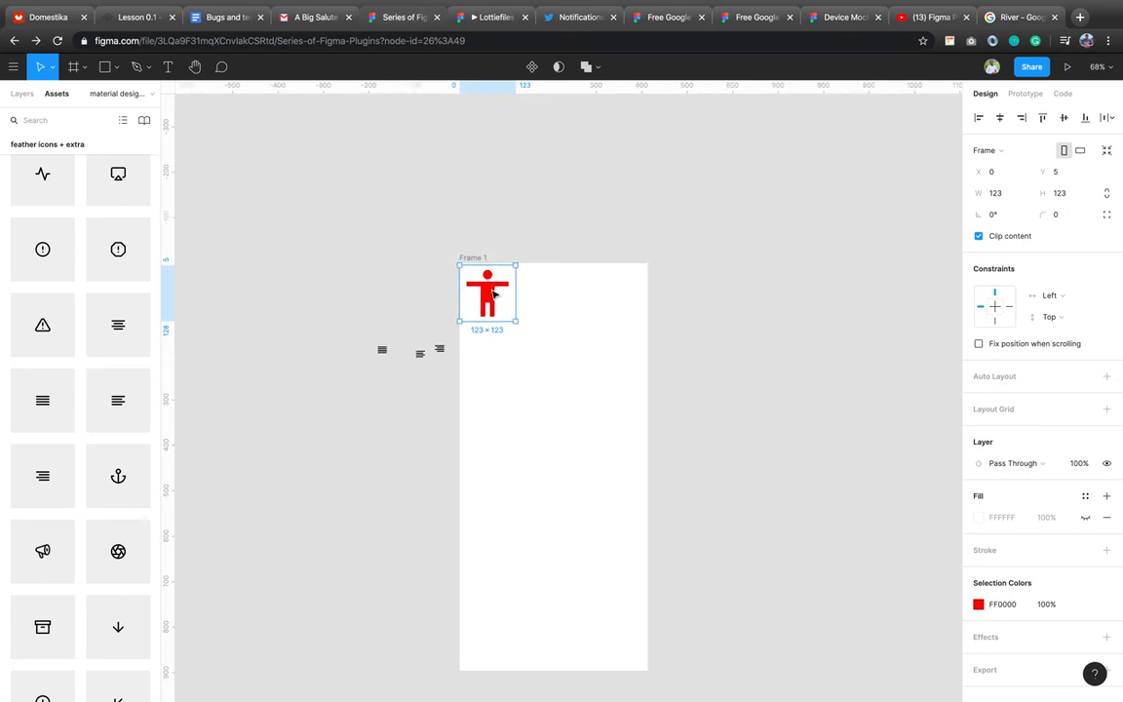
scroll(494, 294, "up", 3)
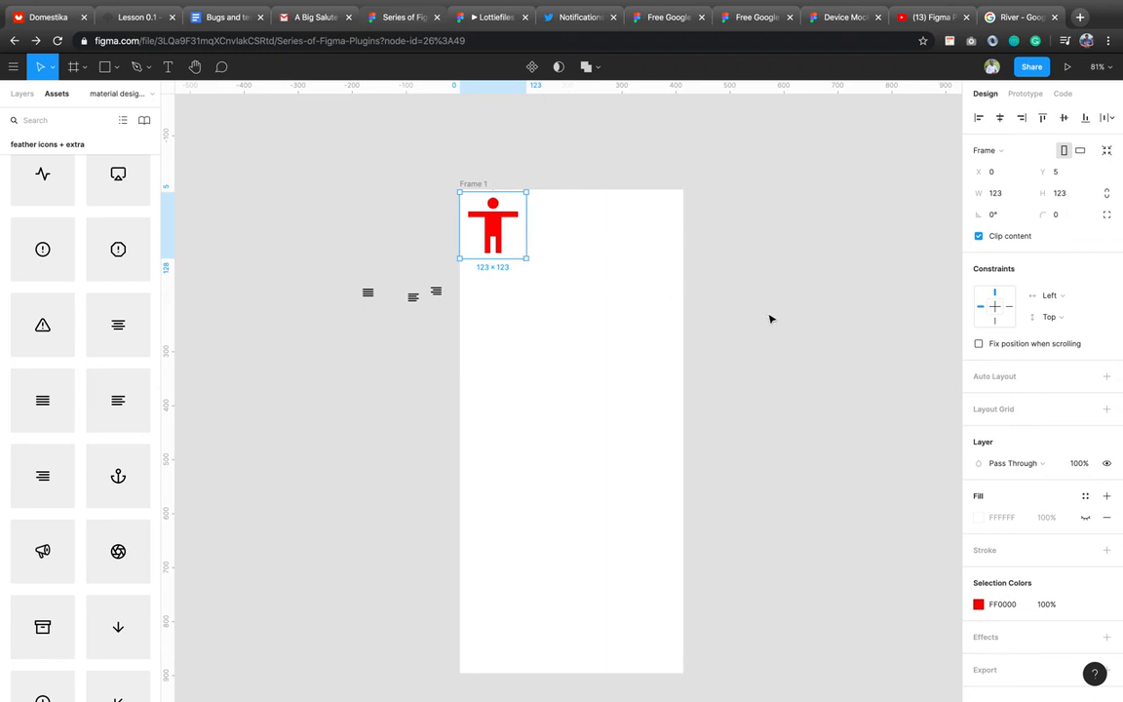
left_click(589, 252)
scroll(589, 253, "right", 3)
scroll(589, 252, "down", 1)
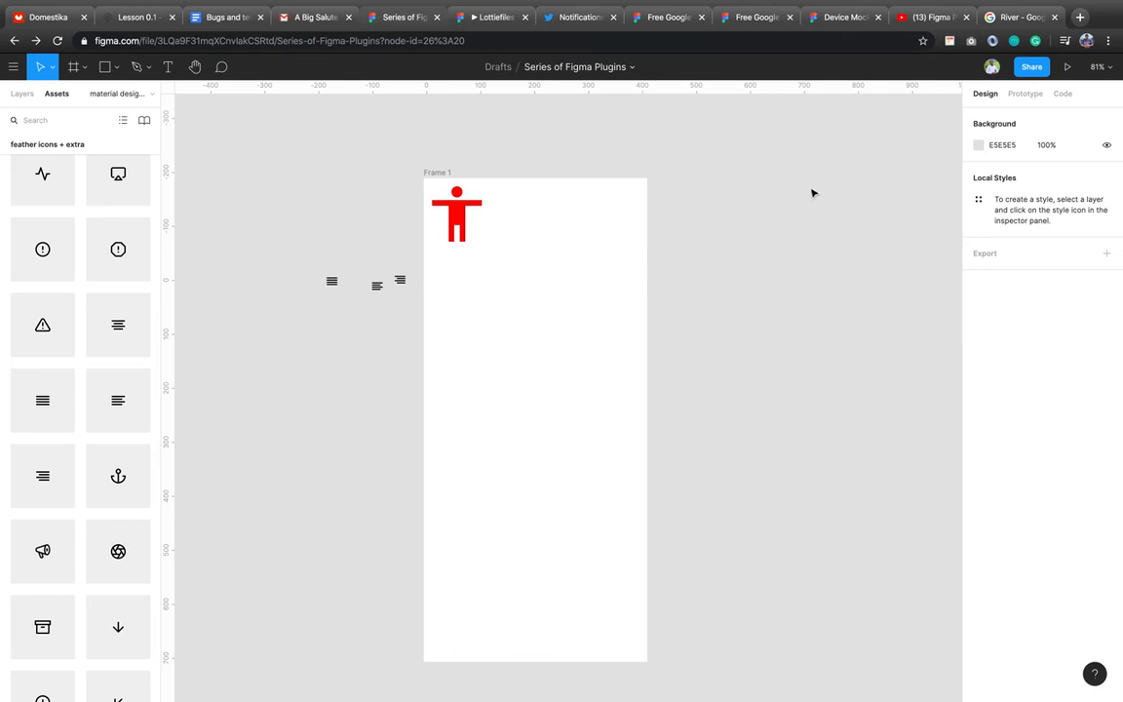
mouse_move(830, 4)
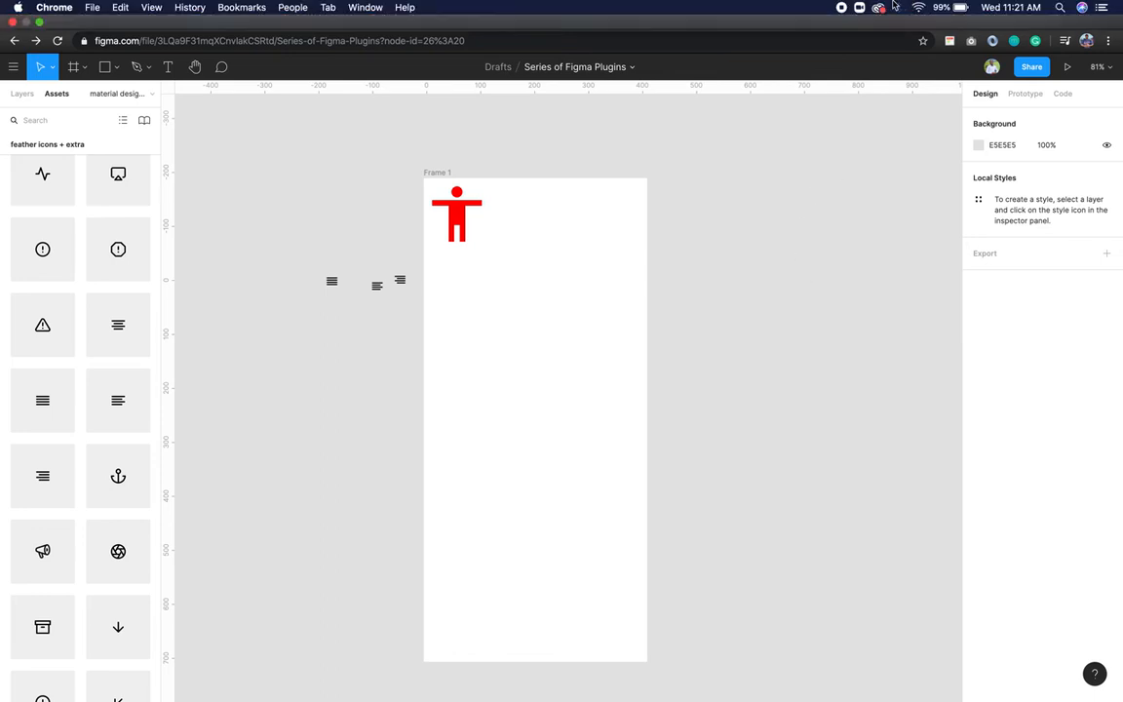